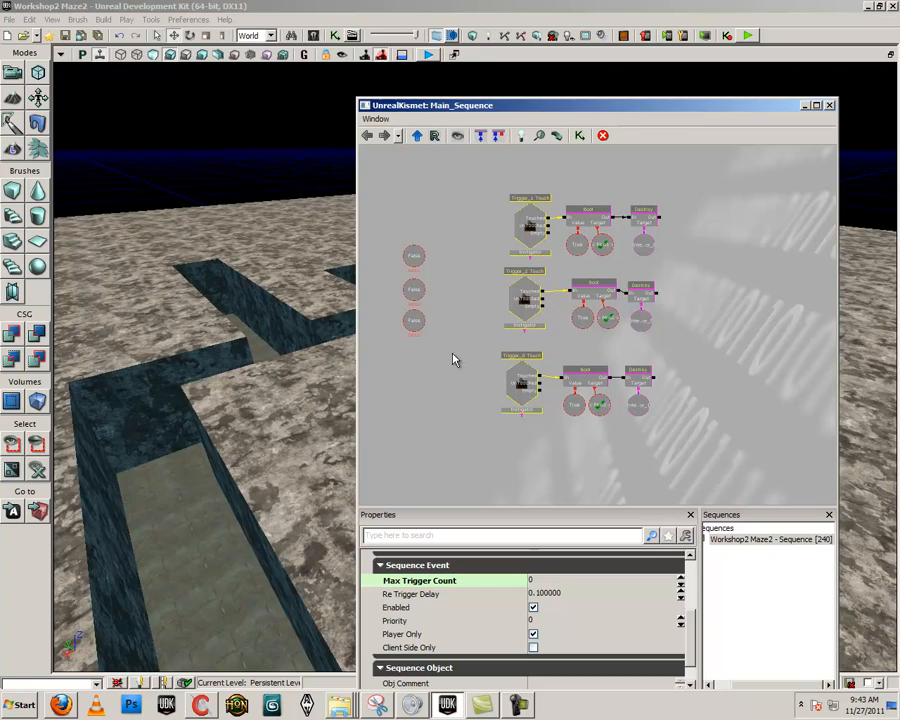
{"action": "left_click_drag", "start_coordinate": [453, 354], "coordinate": [478, 383]}
{"action": "right_click_drag", "start_coordinate": [305, 372], "coordinate": [462, 332]}
{"action": "right_click_drag", "start_coordinate": [315, 379], "coordinate": [300, 442]}
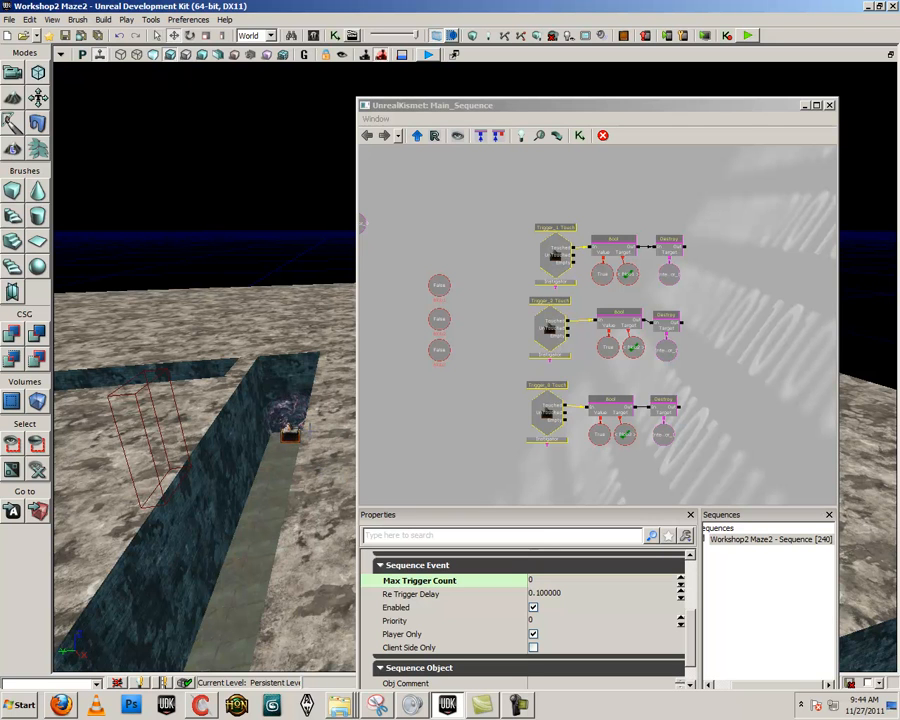
{"action": "left_click_drag", "start_coordinate": [527, 459], "coordinate": [518, 362]}
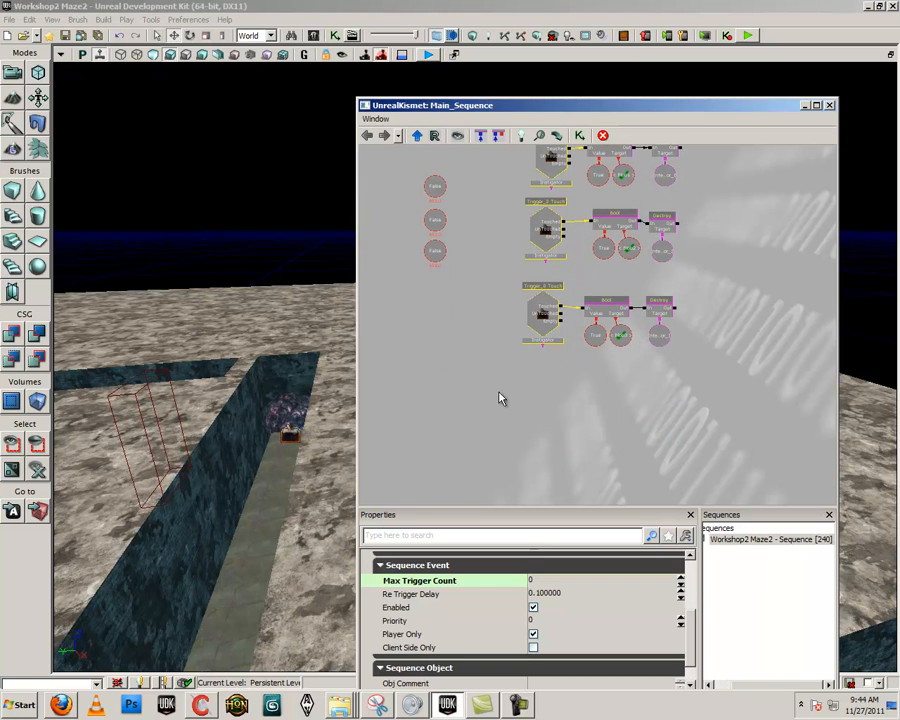
{"action": "left_click", "coordinate": [291, 433]}
{"action": "left_click", "coordinate": [291, 429]}
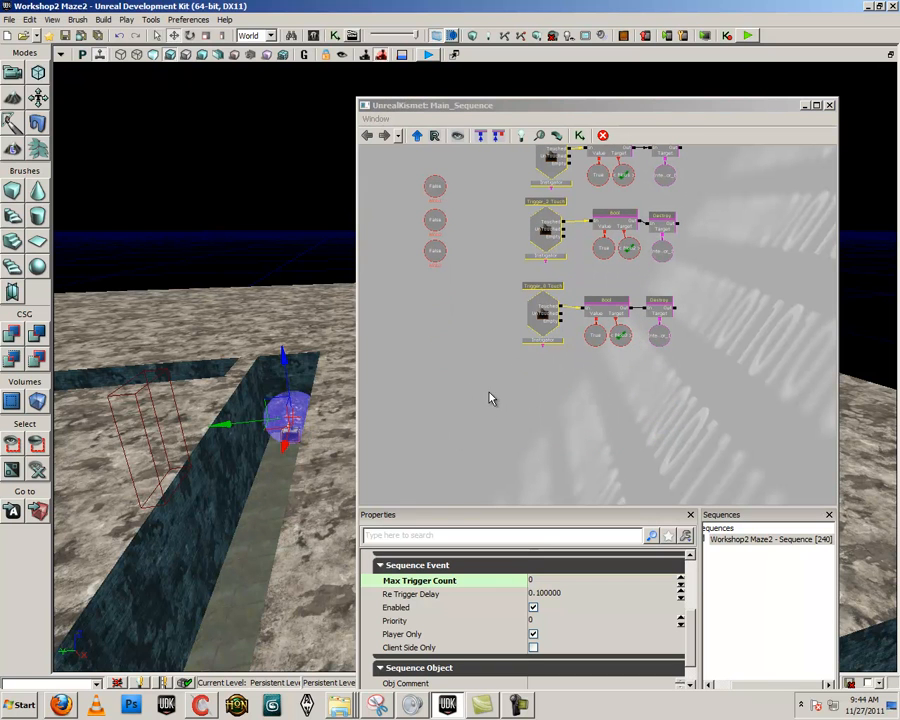
{"action": "left_click", "coordinate": [450, 390]}
{"action": "right_click", "coordinate": [448, 370]}
{"action": "left_click", "coordinate": [440, 427]}
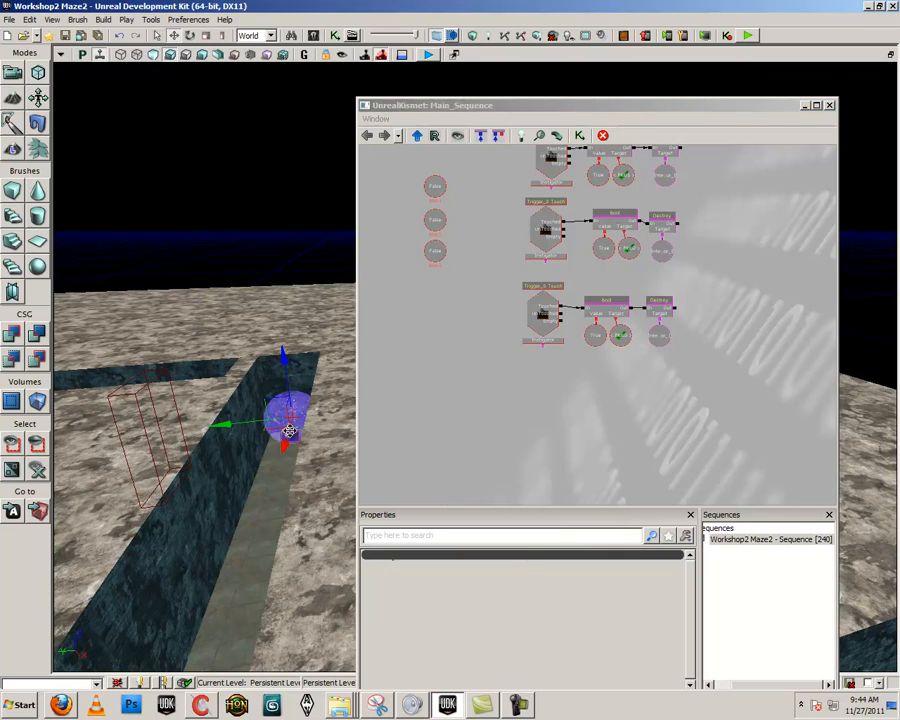
{"action": "double_click", "coordinate": [292, 437]}
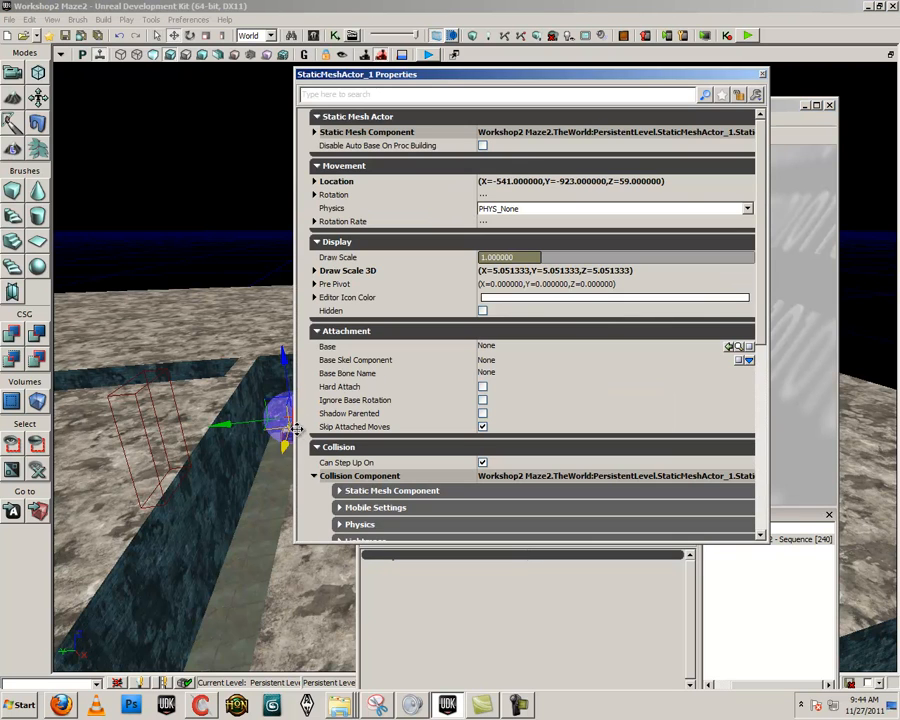
{"action": "left_click", "coordinate": [763, 74]}
Add a Touch event to the Kismet sequence using Trigger_8, the trigger around the chest
{"action": "right_click_drag", "start_coordinate": [300, 430], "coordinate": [275, 491]}
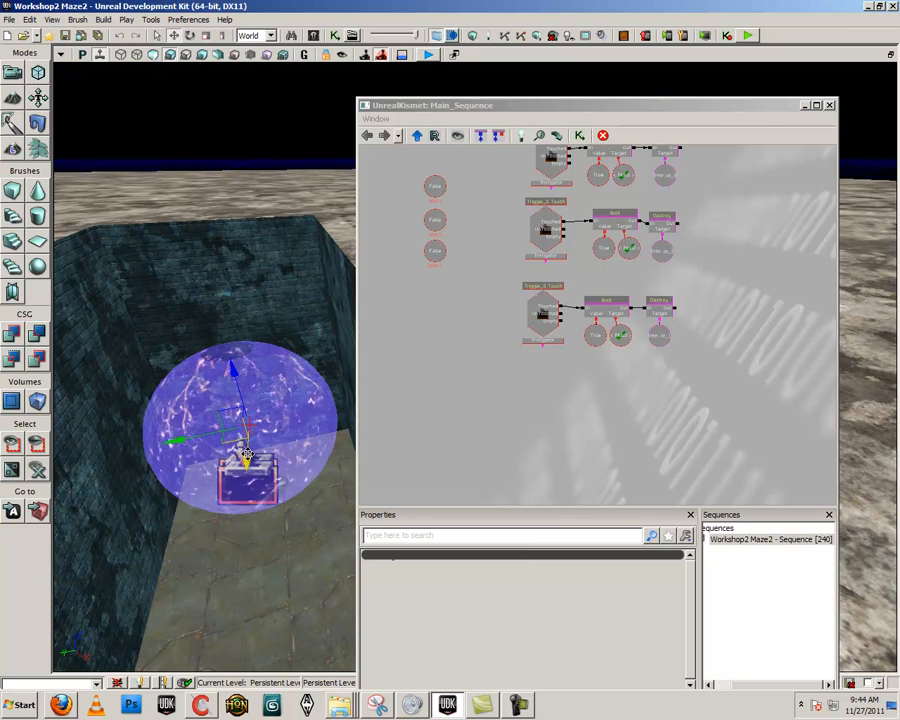
{"action": "left_click", "coordinate": [250, 482]}
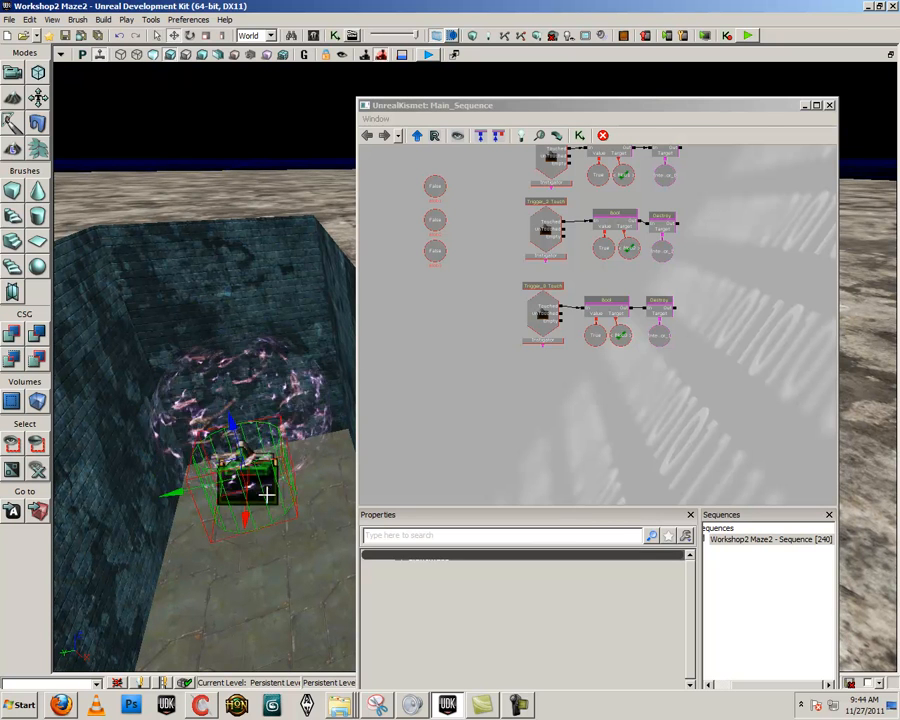
{"action": "right_click", "coordinate": [489, 369]}
{"action": "mouse_move", "coordinate": [595, 487]}
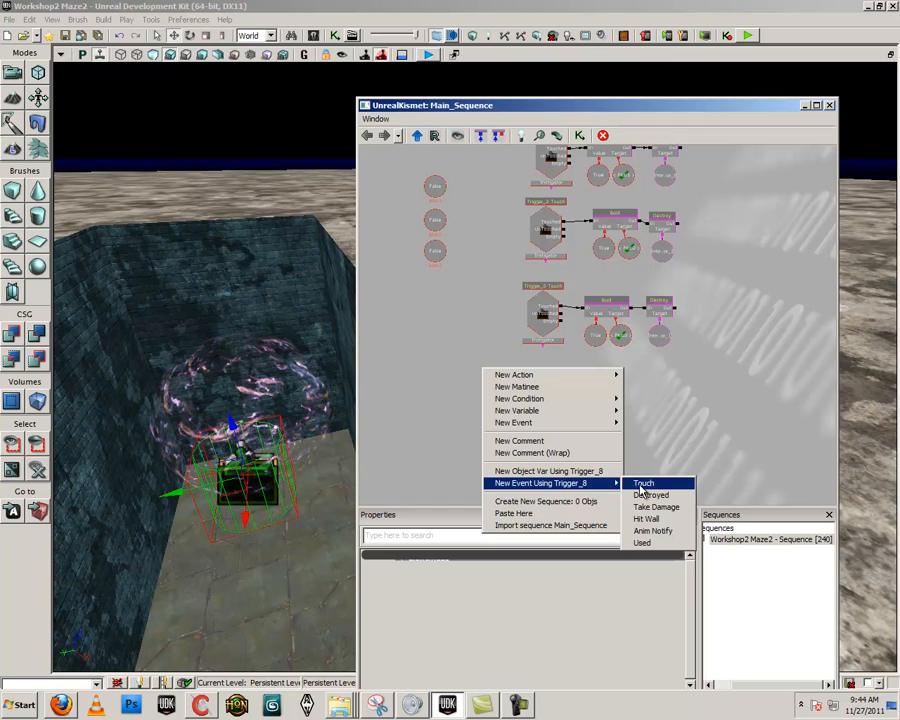
{"action": "left_click", "coordinate": [643, 483]}
Shift the glowing sphere mesh around the chest slightly toward the open corridor
{"action": "left_click", "coordinate": [246, 410]}
{"action": "left_click_drag", "start_coordinate": [247, 440], "coordinate": [247, 471]}
{"action": "left_click_drag", "start_coordinate": [514, 462], "coordinate": [482, 428]}
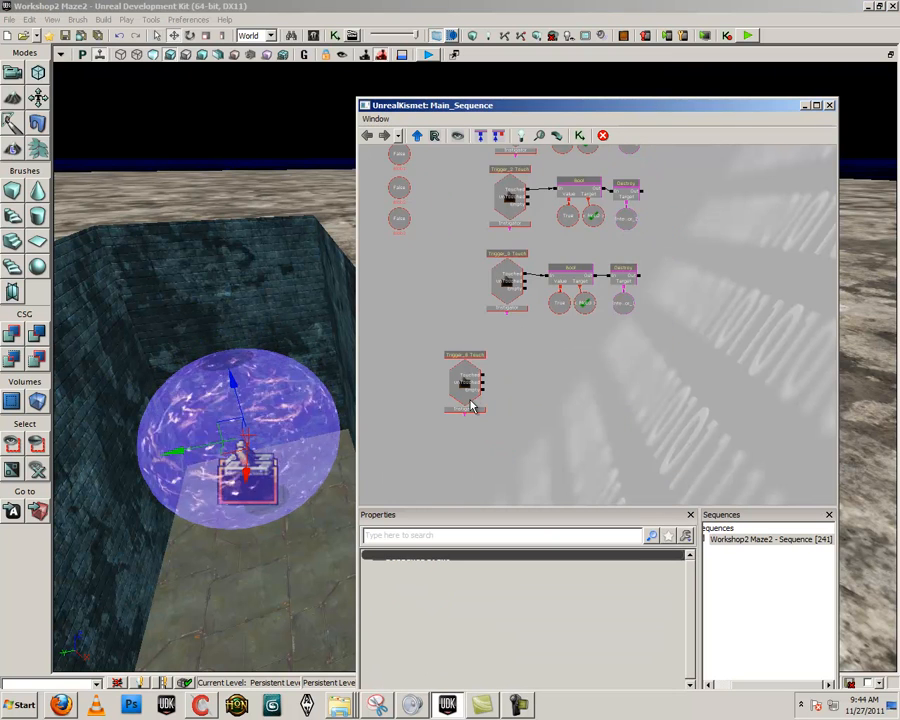
{"action": "left_click", "coordinate": [470, 400]}
Add a Compare Bool condition beside the chest trigger's Touch event and link the Touched output to its input
{"action": "left_click_drag", "start_coordinate": [328, 424], "coordinate": [270, 413]}
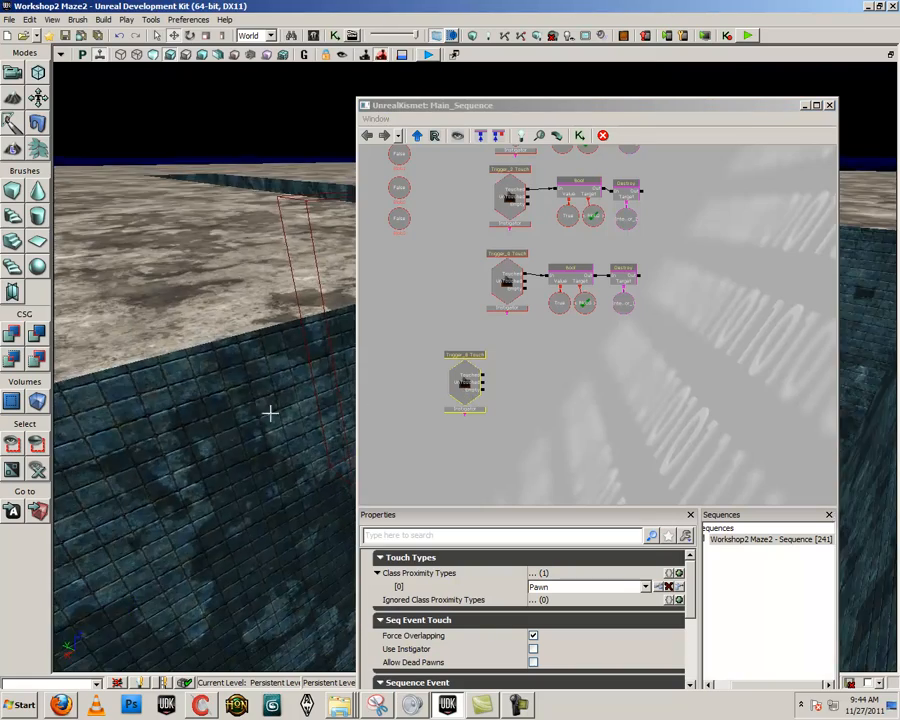
{"action": "right_click_drag", "start_coordinate": [291, 358], "coordinate": [240, 312]}
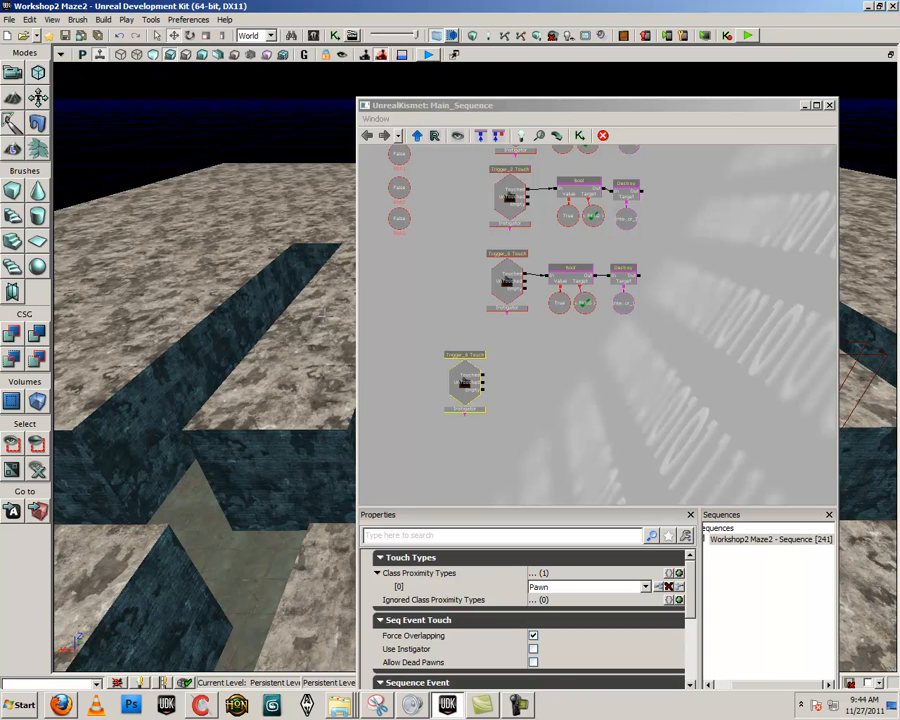
{"action": "right_click", "coordinate": [522, 354]}
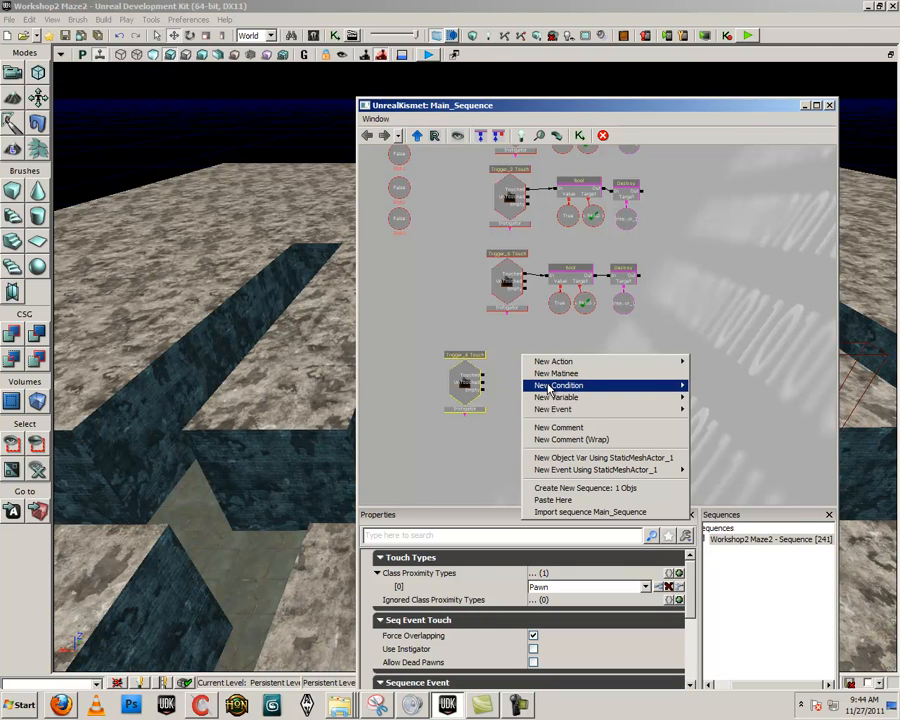
{"action": "left_click", "coordinate": [502, 380]}
{"action": "right_click", "coordinate": [500, 362]}
{"action": "mouse_move", "coordinate": [540, 392]}
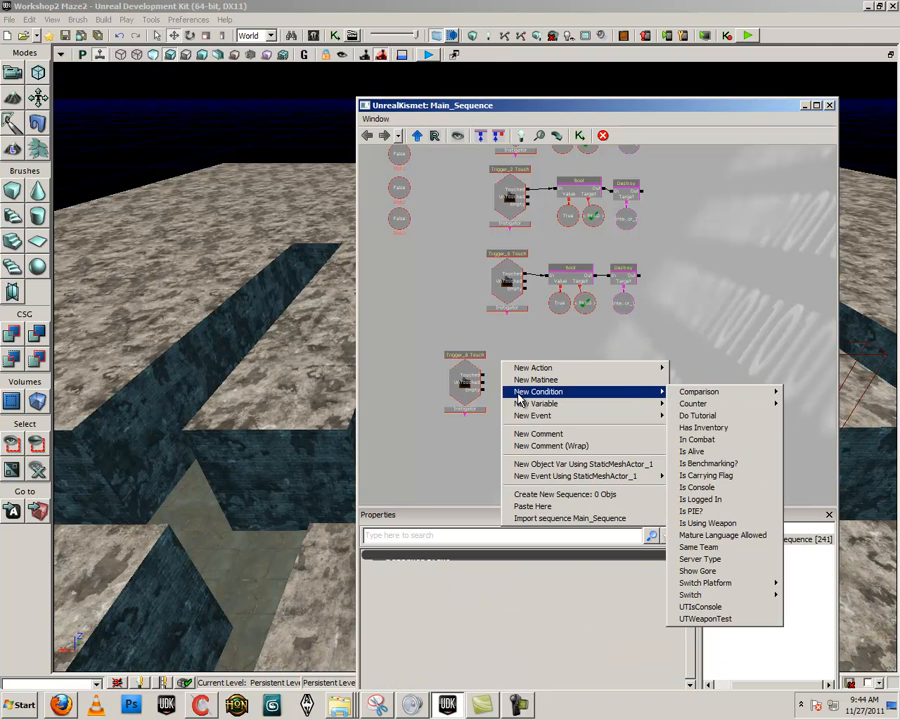
{"action": "mouse_move", "coordinate": [718, 392]}
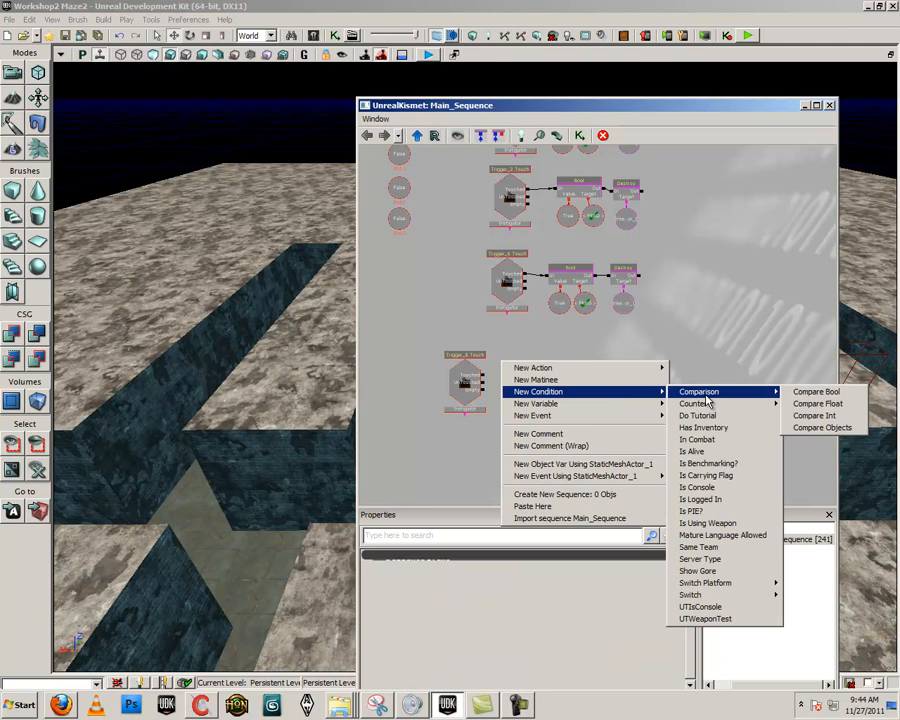
{"action": "left_click", "coordinate": [822, 393]}
{"action": "left_click_drag", "start_coordinate": [485, 375], "coordinate": [516, 370]}
{"action": "left_click", "coordinate": [518, 396]}
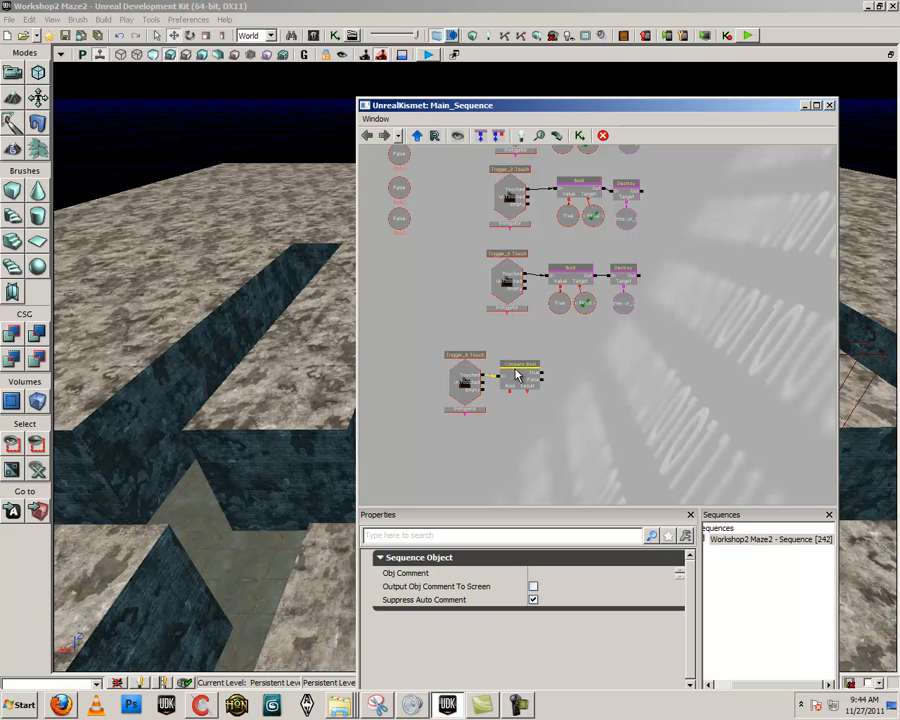
Add a named variable below the Compare Bool condition and set its Find Var Name to Blob1
{"action": "left_click", "coordinate": [400, 156]}
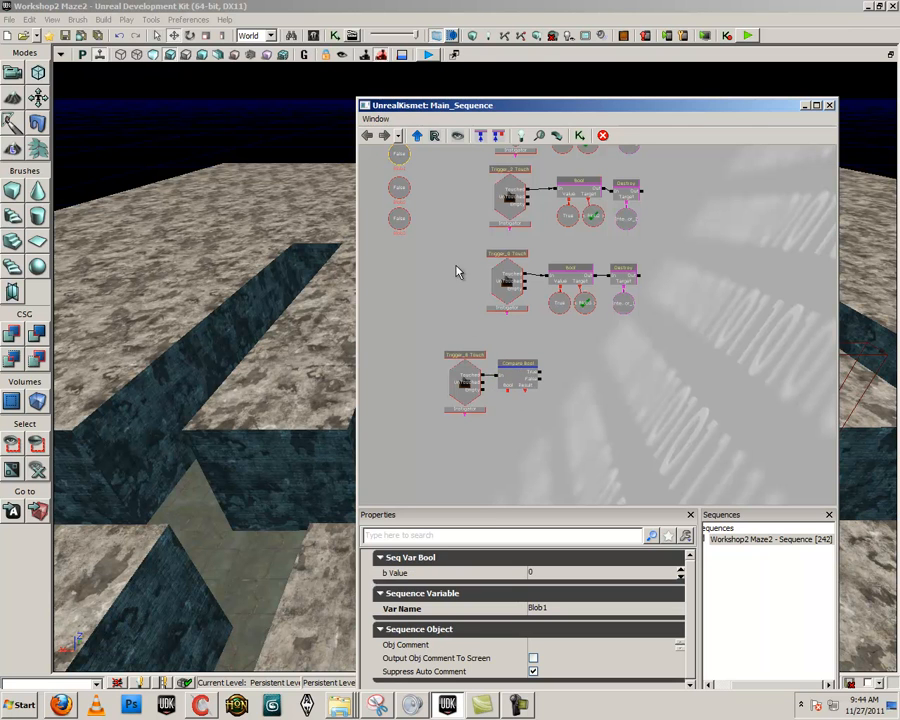
{"action": "left_click_drag", "start_coordinate": [523, 415], "coordinate": [522, 435]}
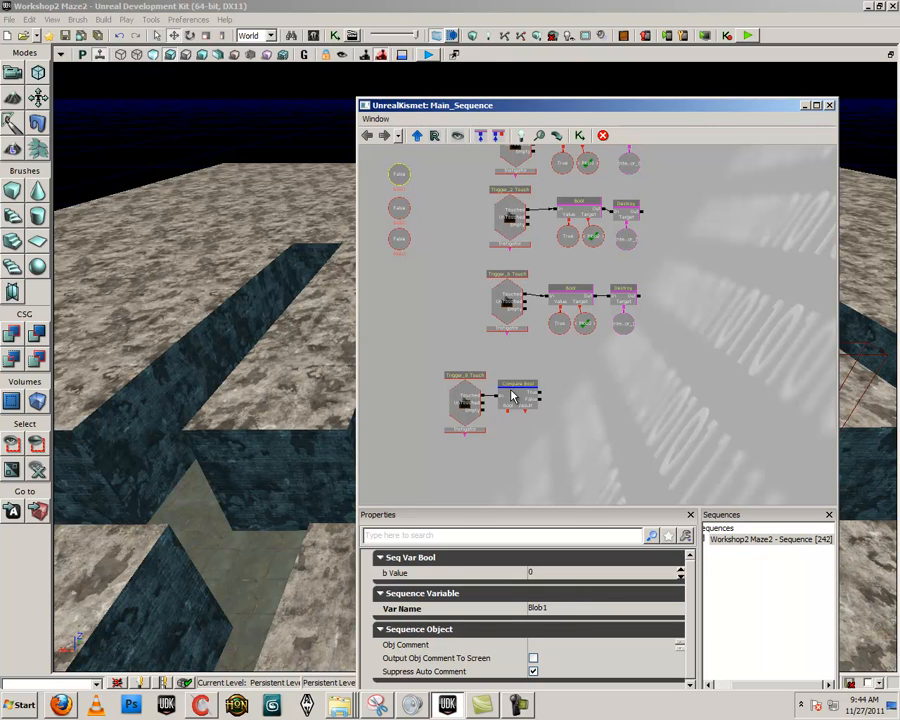
{"action": "left_click", "coordinate": [495, 446]}
{"action": "right_click", "coordinate": [495, 446]}
{"action": "mouse_move", "coordinate": [580, 464]}
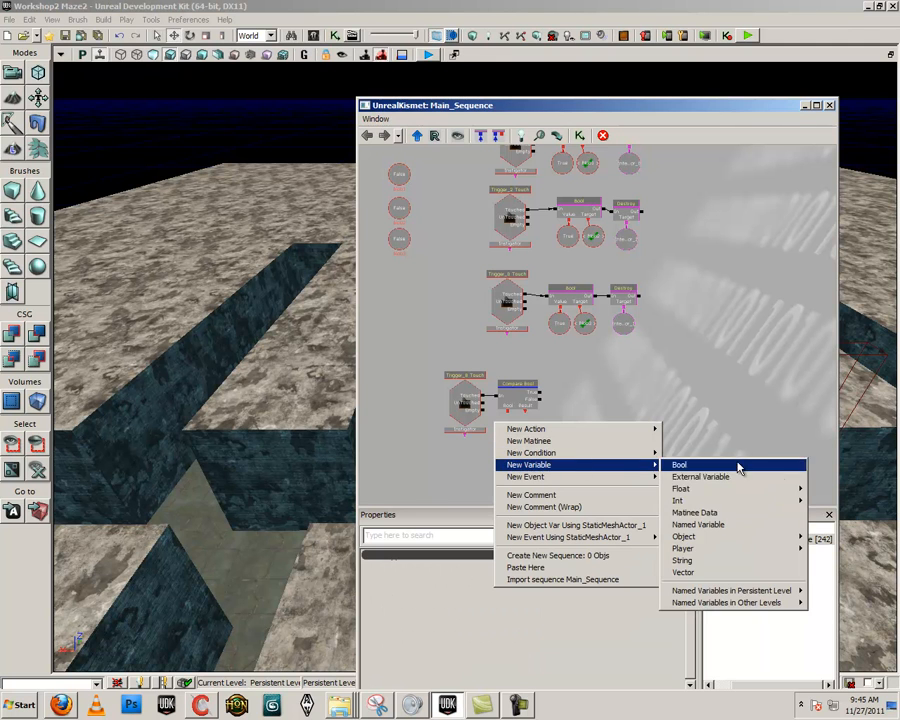
{"action": "left_click", "coordinate": [733, 530]}
{"action": "left_click", "coordinate": [555, 587]}
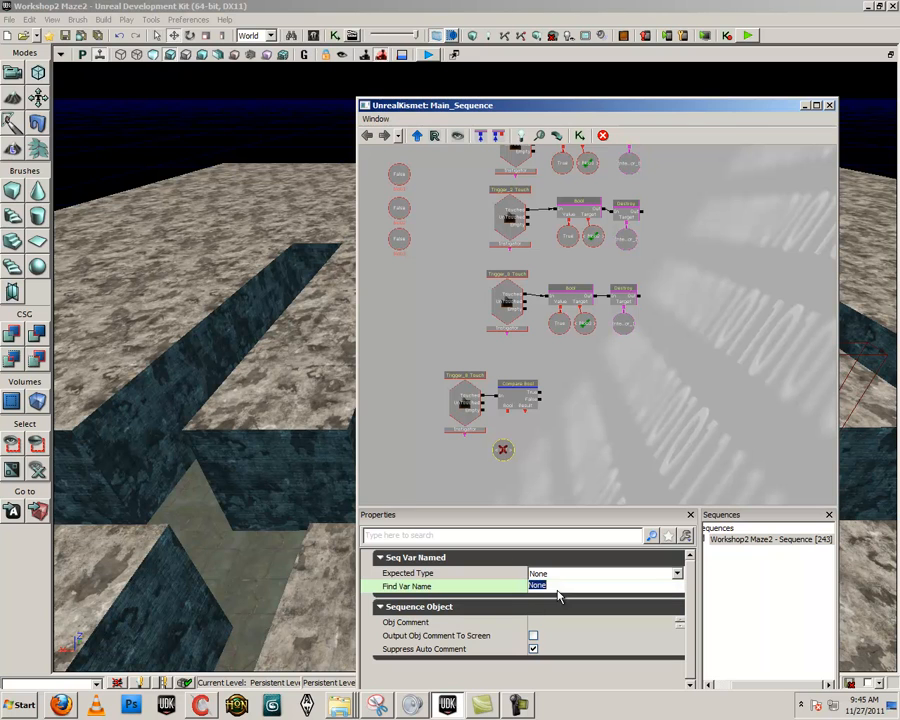
{"action": "type", "text": "Blob"}
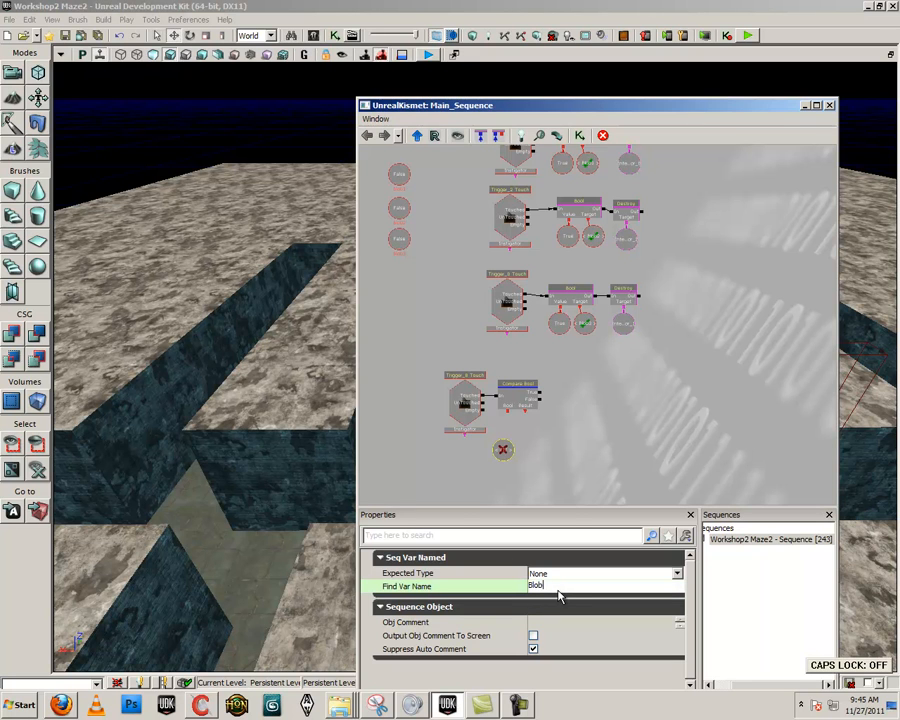
{"action": "type", "text": "1"}
{"action": "key", "text": "Return"}
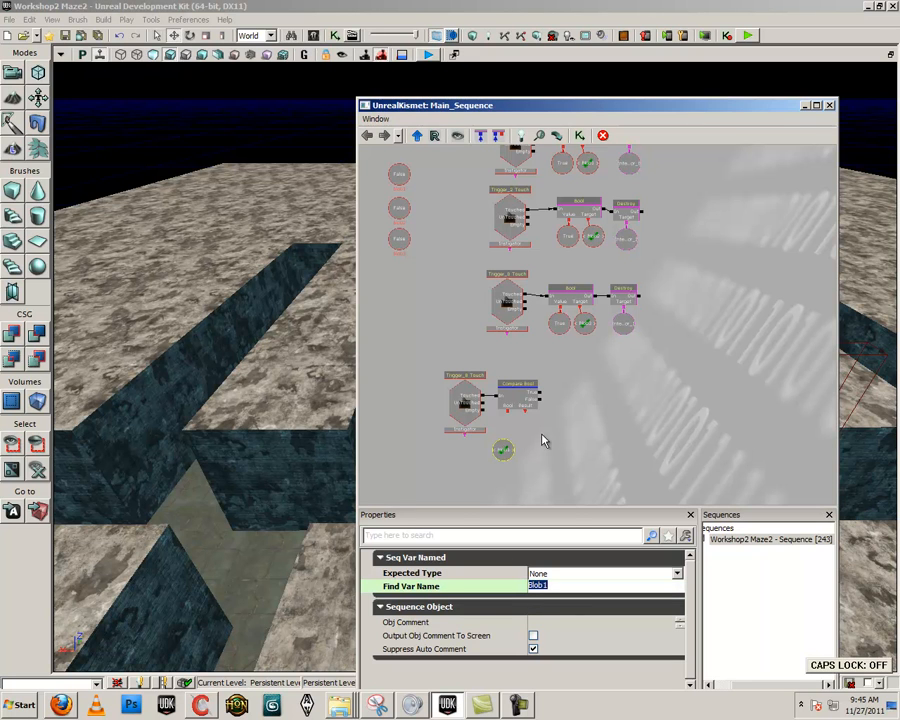
Link the Compare Bool condition's Bool connector to the Blob1 named variable and place the variable directly beneath it
{"action": "left_click", "coordinate": [510, 428]}
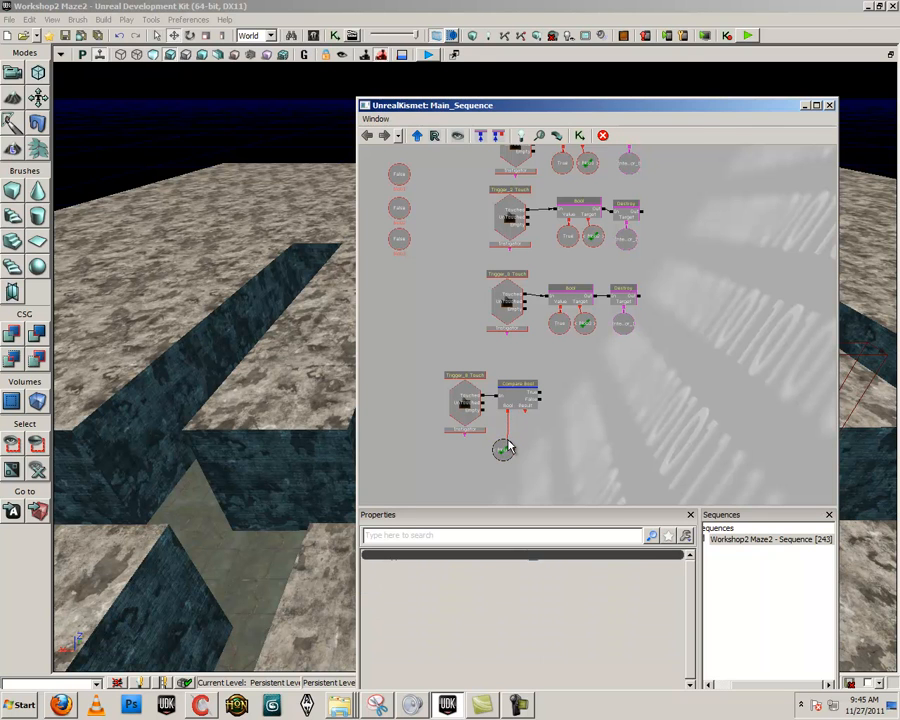
{"action": "left_click_drag", "start_coordinate": [503, 454], "coordinate": [507, 440], "text": "ctrl"}
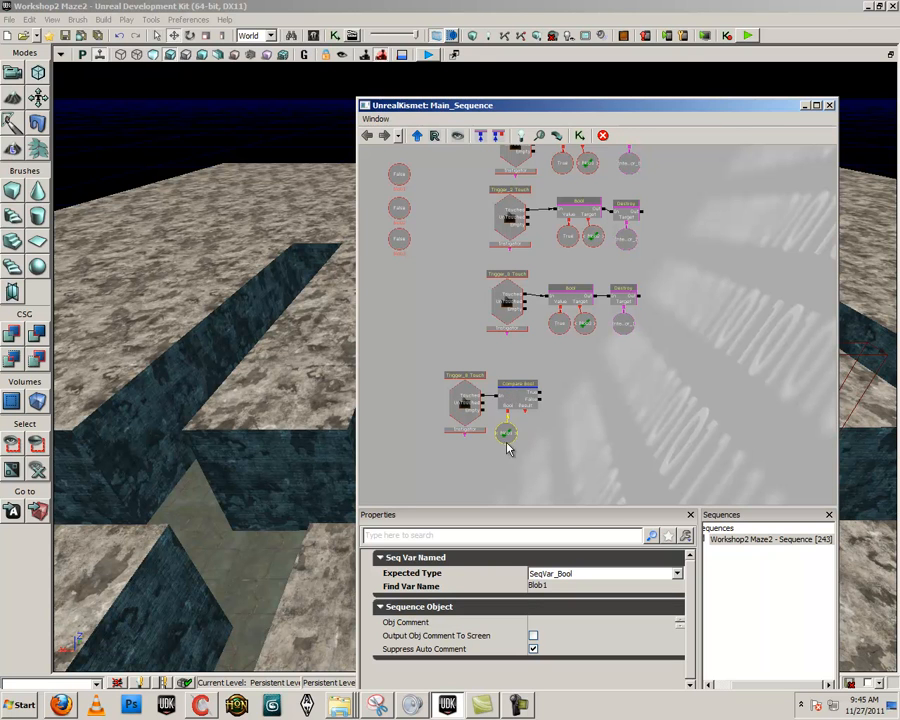
{"action": "left_click_drag", "start_coordinate": [579, 455], "coordinate": [513, 436]}
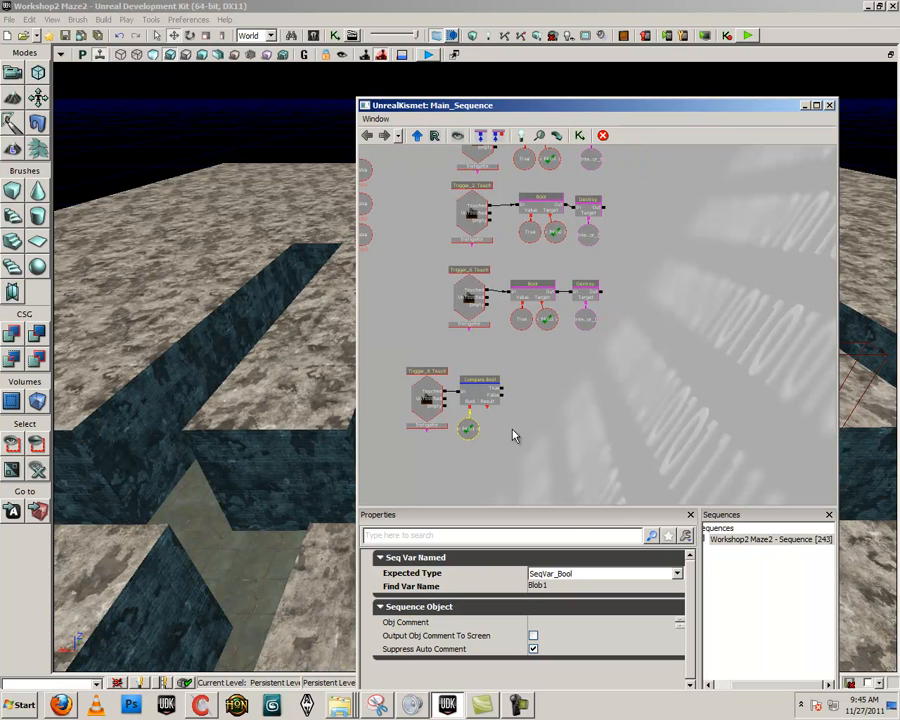
Duplicate the Compare Bool condition beside the original and link the first condition's True output to the copy's input
{"action": "mouse_move", "coordinate": [503, 393]}
{"action": "left_mouse_down"}
{"action": "mouse_move", "coordinate": [569, 392]}
{"action": "mouse_move", "coordinate": [503, 400]}
{"action": "left_mouse_up"}
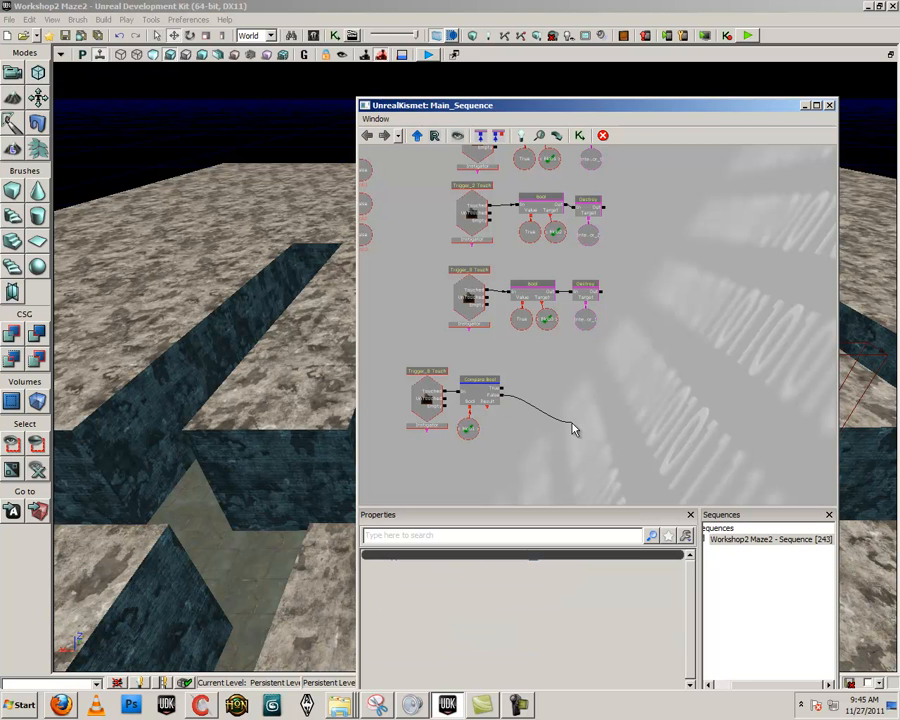
{"action": "left_click_drag", "start_coordinate": [575, 430], "coordinate": [575, 428]}
{"action": "left_click_drag", "start_coordinate": [523, 378], "coordinate": [537, 396]}
{"action": "left_click", "coordinate": [415, 216]}
{"action": "left_click", "coordinate": [511, 386]}
{"action": "key", "text": "ctrl+c"}
{"action": "key", "text": "ctrl+v"}
{"action": "left_click_drag", "start_coordinate": [620, 336], "coordinate": [554, 392], "text": "ctrl"}
{"action": "left_click", "coordinate": [553, 400], "text": "alt"}
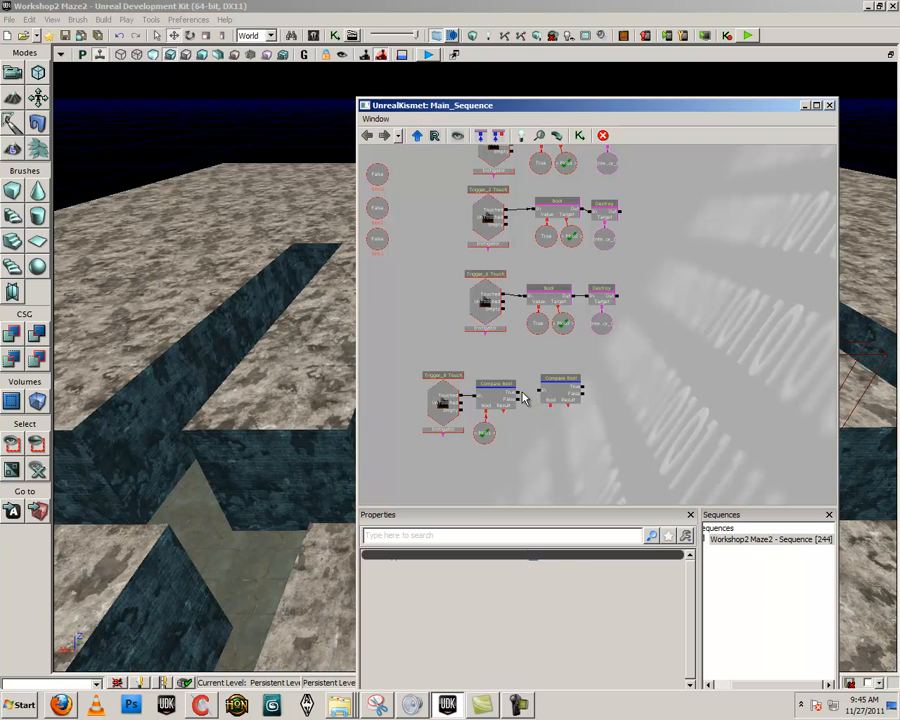
Add a named variable with Find Var Name Blob2 and link it to the second Compare Bool condition's Bool connector
{"action": "right_click", "coordinate": [541, 408]}
{"action": "mouse_move", "coordinate": [563, 451]}
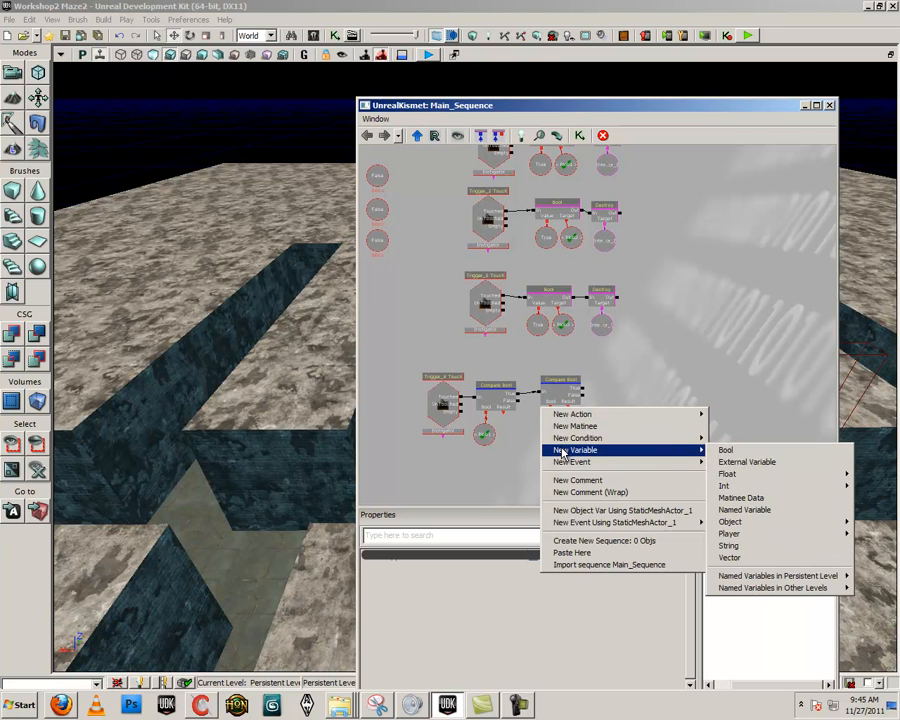
{"action": "left_click", "coordinate": [747, 510]}
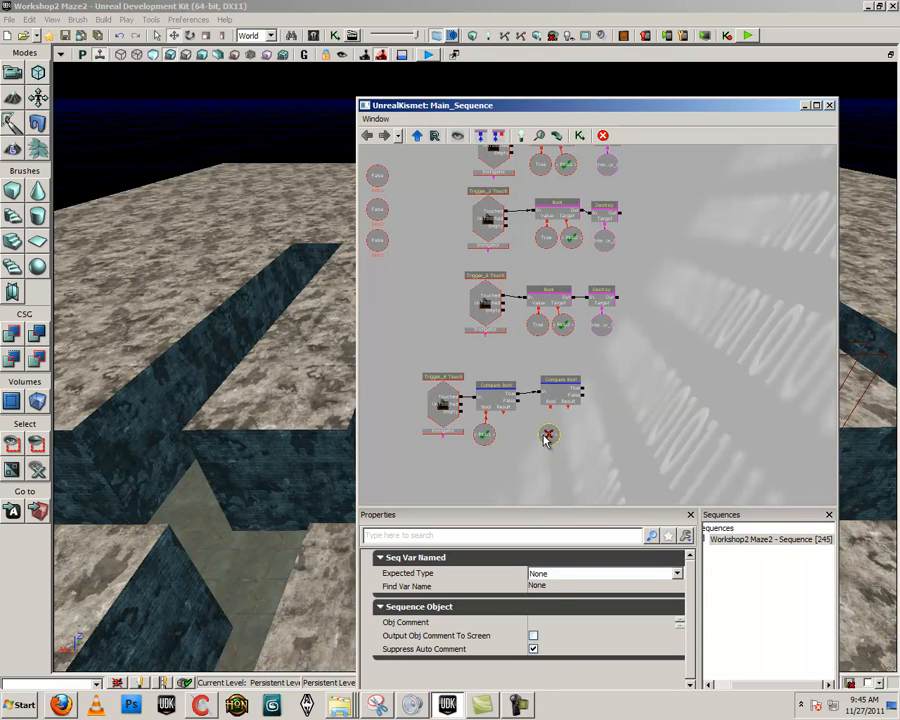
{"action": "left_click", "coordinate": [554, 588]}
{"action": "type", "text": "blob"}
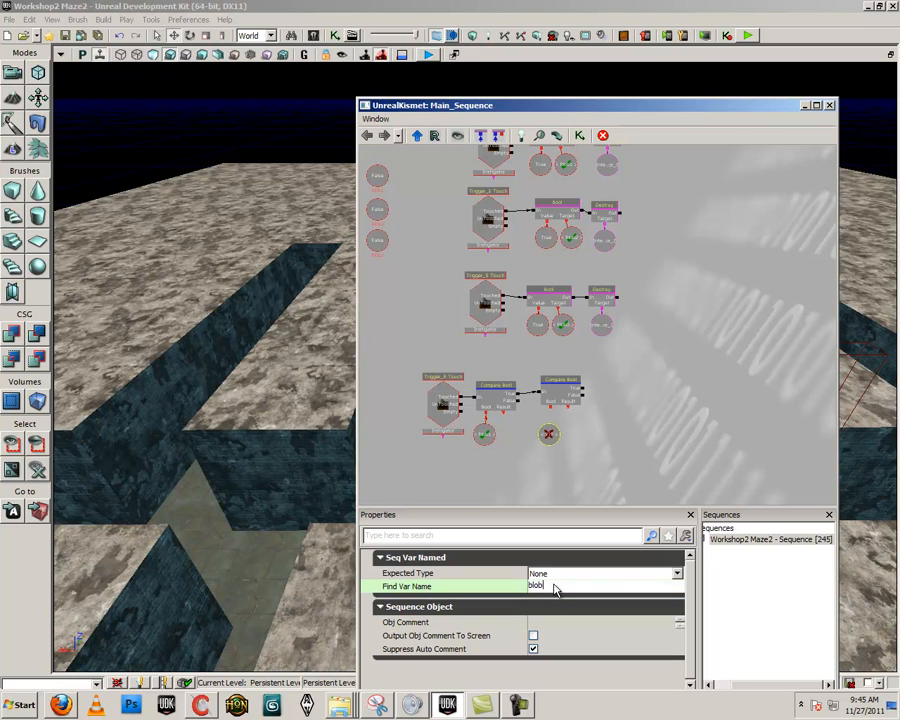
{"action": "type", "text": "2"}
{"action": "key", "text": "Return"}
{"action": "left_click", "coordinate": [553, 415]}
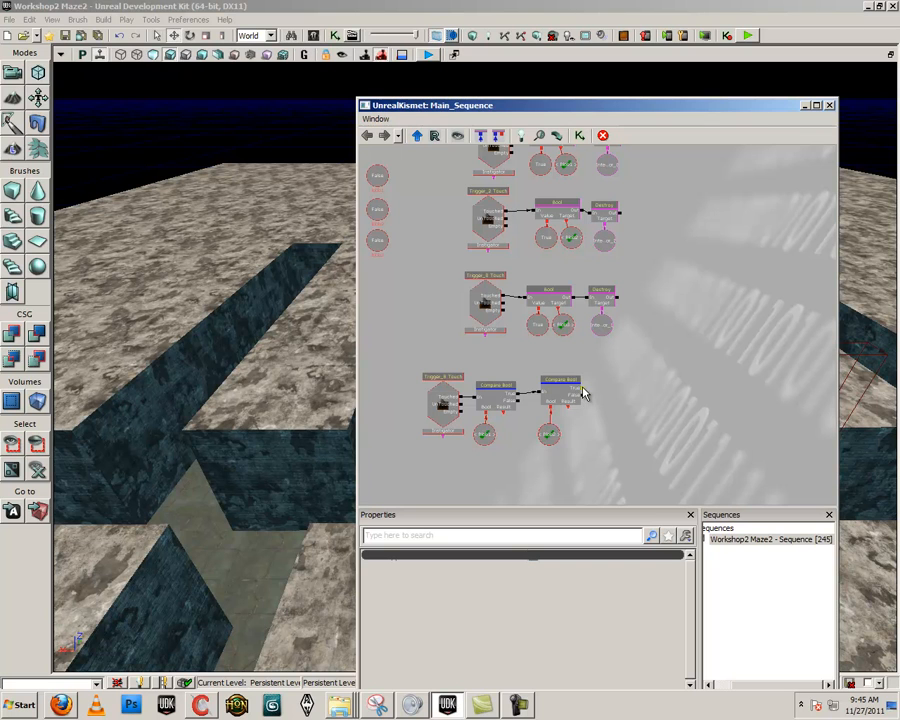
Paste a third Compare Bool condition after the second and link the second condition's True output to its input
{"action": "left_click_drag", "start_coordinate": [591, 417], "coordinate": [556, 393]}
{"action": "left_click", "coordinate": [537, 357]}
{"action": "left_click", "coordinate": [573, 363]}
{"action": "key", "text": "ctrl+v"}
{"action": "left_click_drag", "start_coordinate": [621, 339], "coordinate": [548, 368]}
{"action": "left_click", "coordinate": [581, 382], "text": "alt"}
{"action": "left_click", "coordinate": [579, 374]}
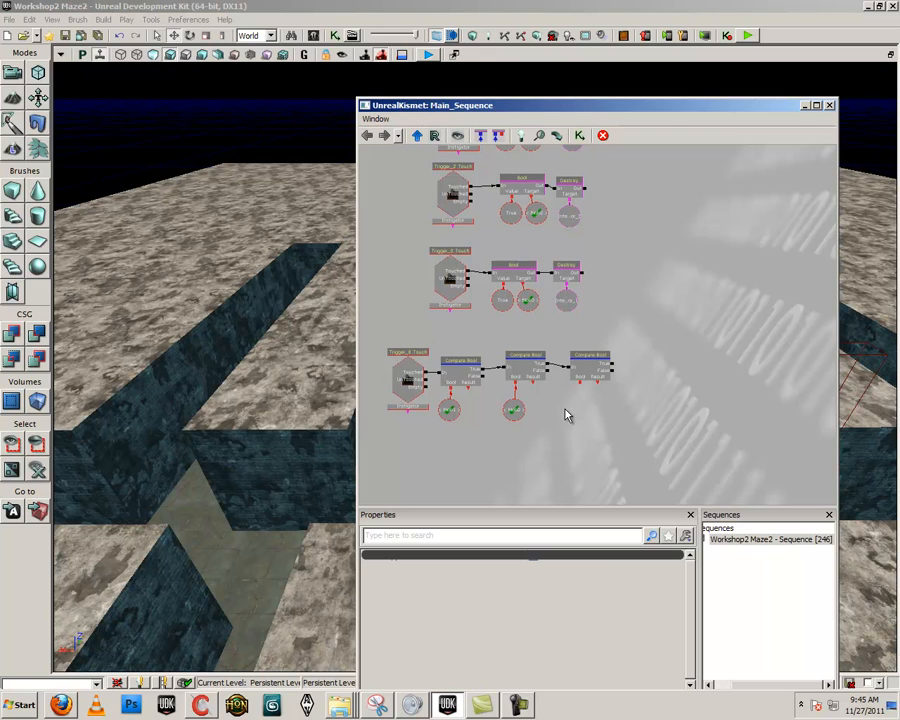
Add a named variable with Find Var Name Blob3 and link it to the third Compare Bool condition's Bool connector
{"action": "right_click", "coordinate": [575, 392]}
{"action": "mouse_move", "coordinate": [605, 434]}
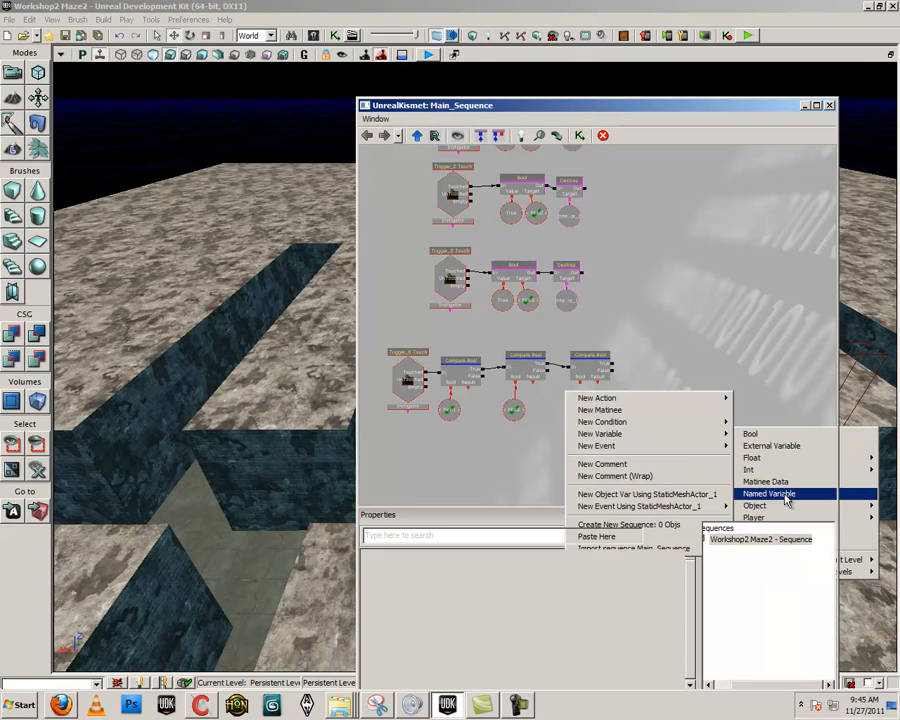
{"action": "left_click", "coordinate": [785, 493]}
{"action": "left_click", "coordinate": [555, 587]}
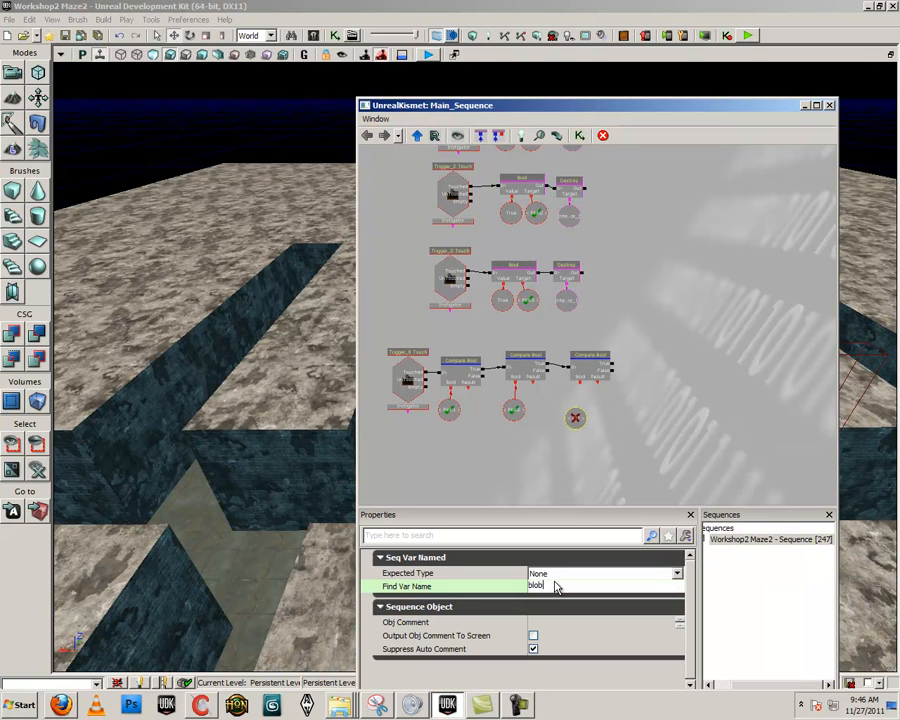
{"action": "key", "text": "Return"}
{"action": "left_click_drag", "start_coordinate": [580, 384], "coordinate": [581, 408]}
{"action": "left_click", "coordinate": [573, 424]}
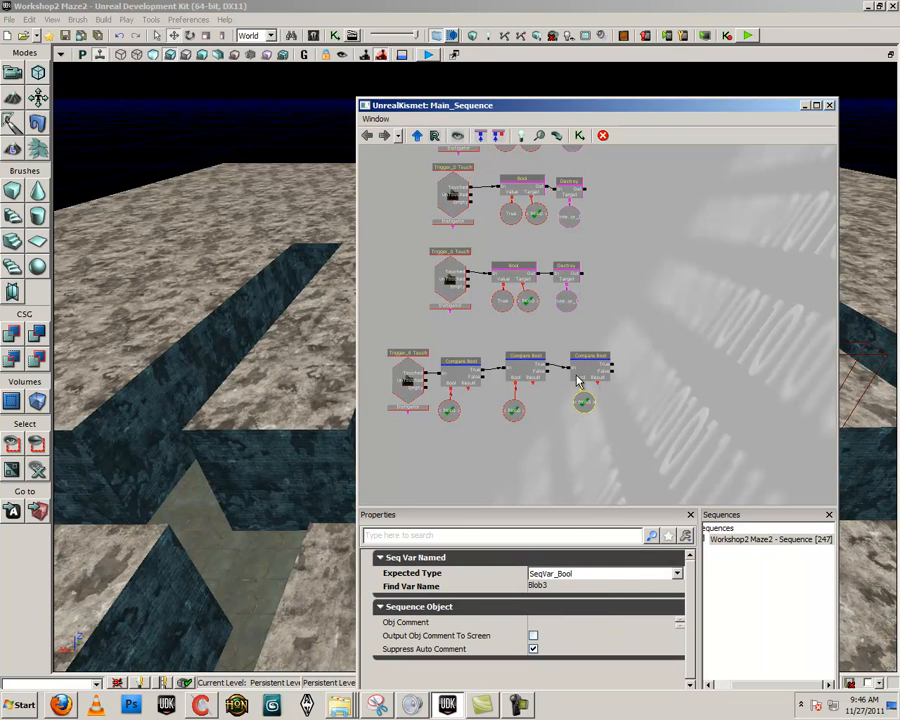
{"action": "left_click_drag", "start_coordinate": [640, 382], "coordinate": [624, 378]}
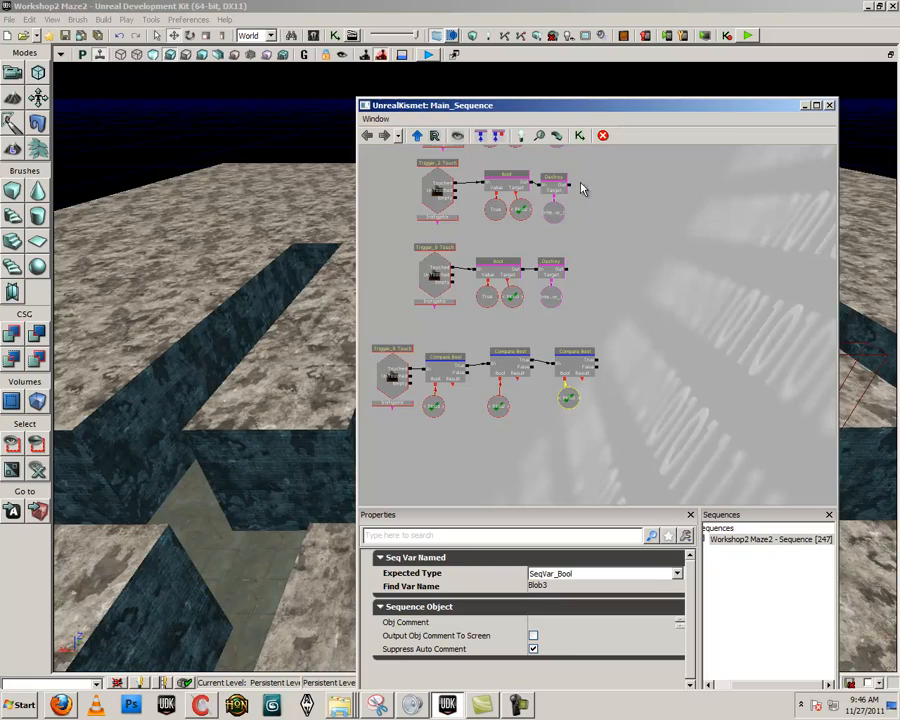
Delete the existing note actor at the closed end of the corridor beside the chest trigger's corridor
{"action": "left_click_drag", "start_coordinate": [523, 109], "coordinate": [662, 112]}
{"action": "right_click_drag", "start_coordinate": [407, 375], "coordinate": [352, 444]}
{"action": "left_click", "coordinate": [366, 498]}
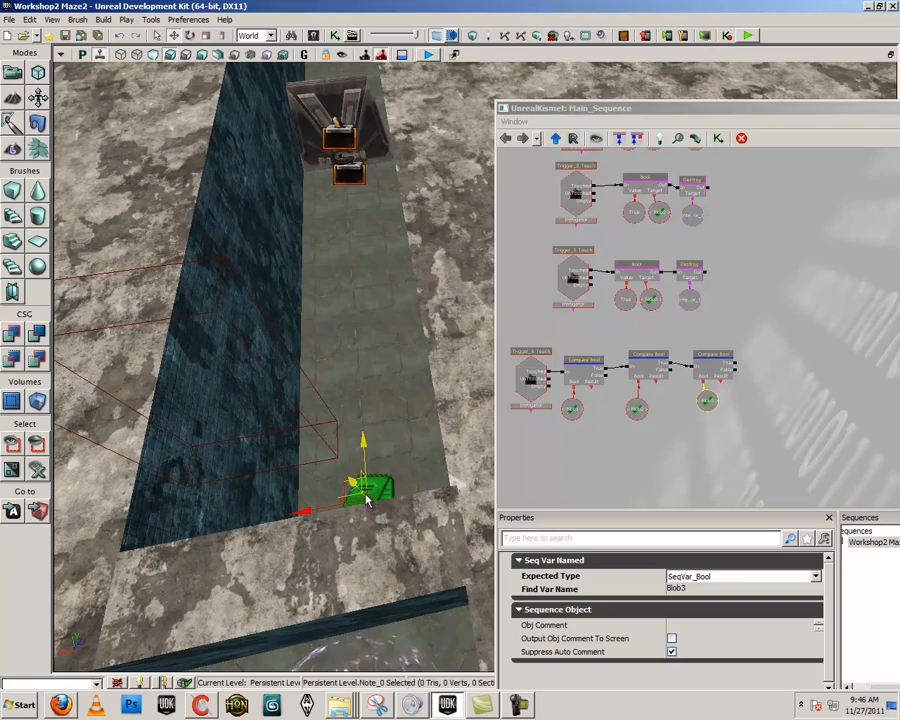
{"action": "key", "text": "Delete"}
{"action": "left_click", "coordinate": [356, 326]}
{"action": "left_click", "coordinate": [407, 412]}
{"action": "right_click_drag", "start_coordinate": [407, 412], "coordinate": [348, 478]}
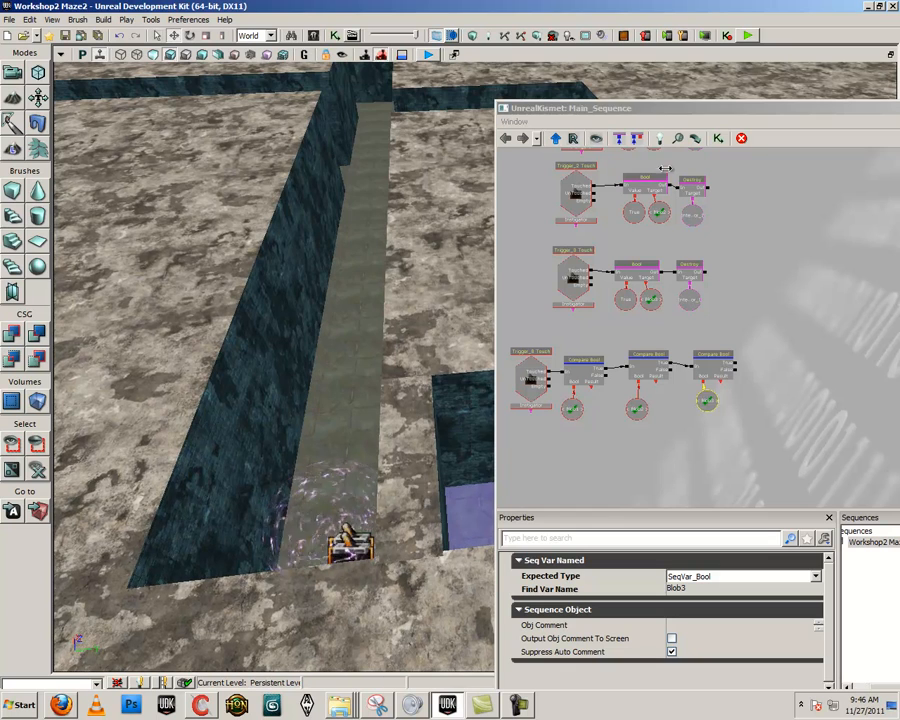
Add a Teleport action to the sequence just after the third Compare Bool condition
{"action": "left_click_drag", "start_coordinate": [661, 104], "coordinate": [655, 87]}
{"action": "scroll", "coordinate": [615, 380], "scroll_direction": "down", "scroll_amount": 8}
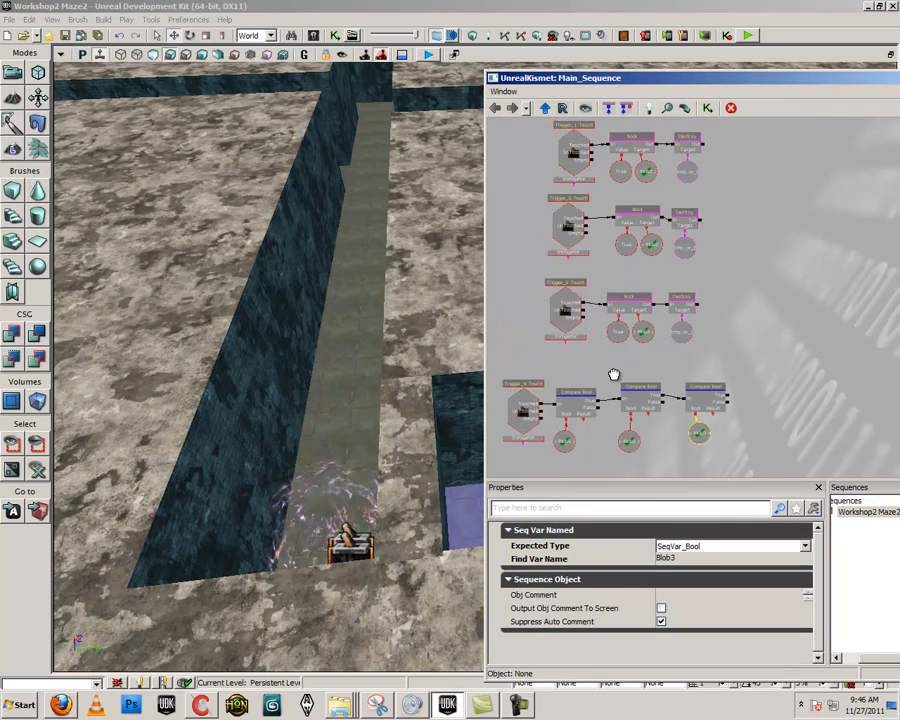
{"action": "scroll", "coordinate": [618, 386], "scroll_direction": "up", "scroll_amount": 4}
{"action": "left_click_drag", "start_coordinate": [620, 385], "coordinate": [729, 338]}
{"action": "scroll", "coordinate": [680, 336], "scroll_direction": "up", "scroll_amount": 4}
{"action": "scroll", "coordinate": [726, 337], "scroll_direction": "down", "scroll_amount": 3}
{"action": "left_click_drag", "start_coordinate": [353, 399], "coordinate": [362, 430]}
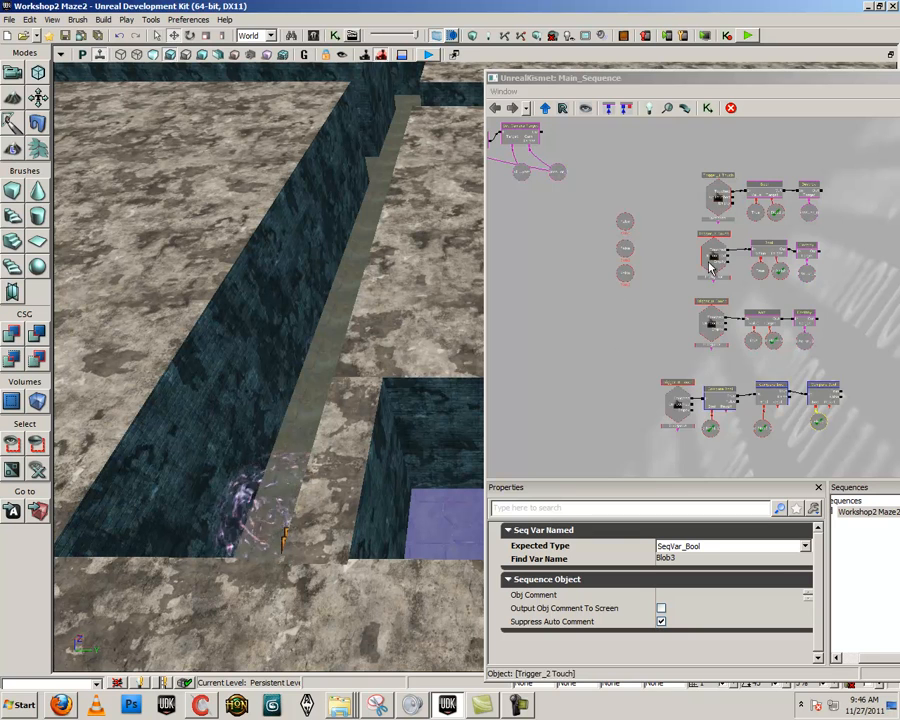
{"action": "left_click_drag", "start_coordinate": [599, 177], "coordinate": [526, 177]}
{"action": "left_click_drag", "start_coordinate": [701, 434], "coordinate": [648, 413]}
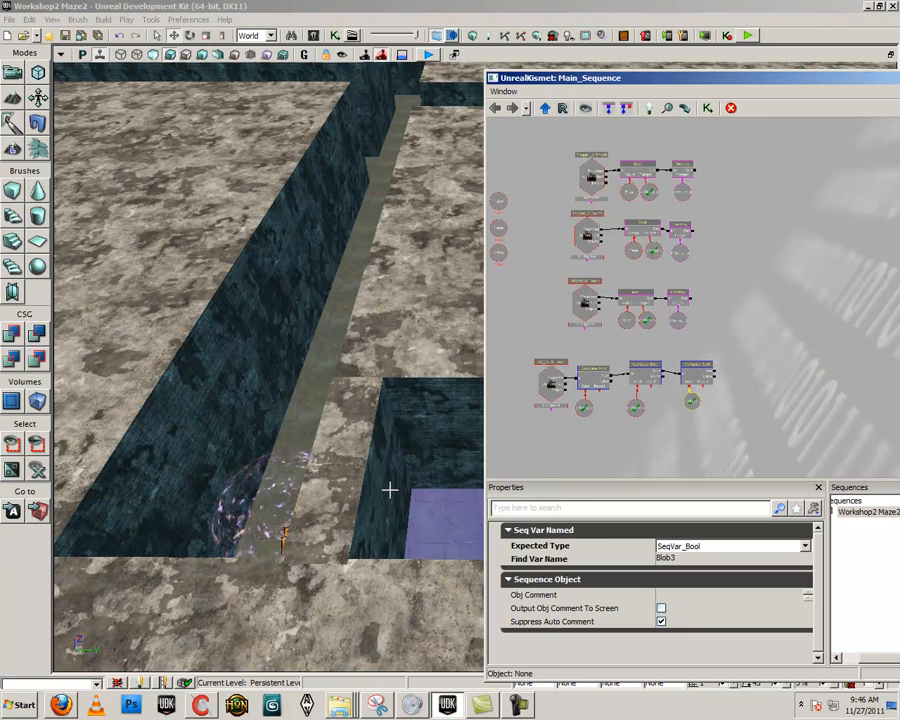
{"action": "left_click_drag", "start_coordinate": [642, 463], "coordinate": [572, 456]}
{"action": "right_click", "coordinate": [680, 352]}
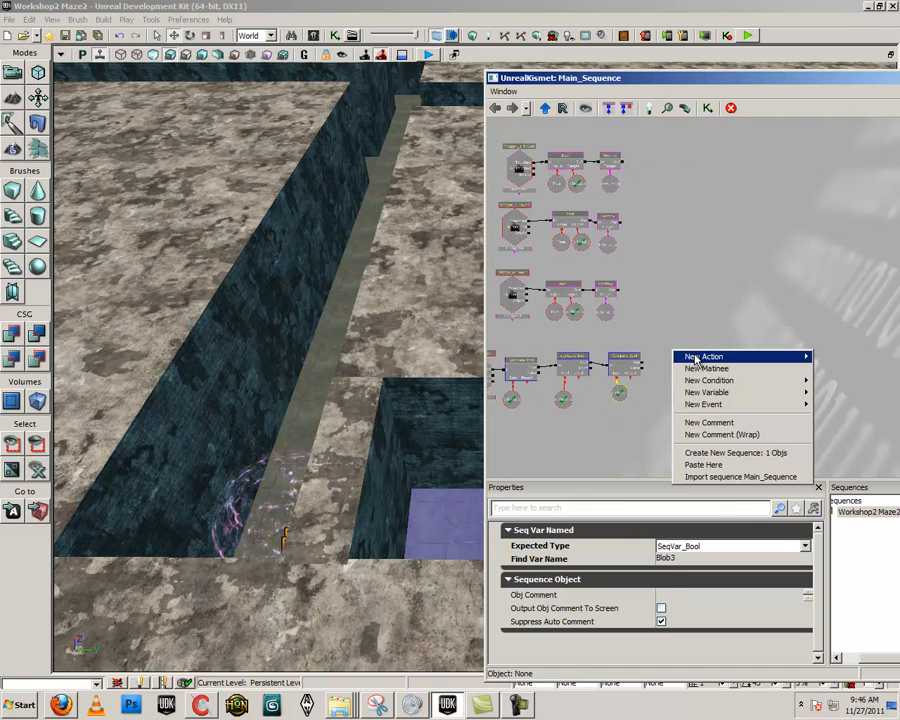
{"action": "mouse_move", "coordinate": [697, 358]}
{"action": "mouse_move", "coordinate": [628, 356]}
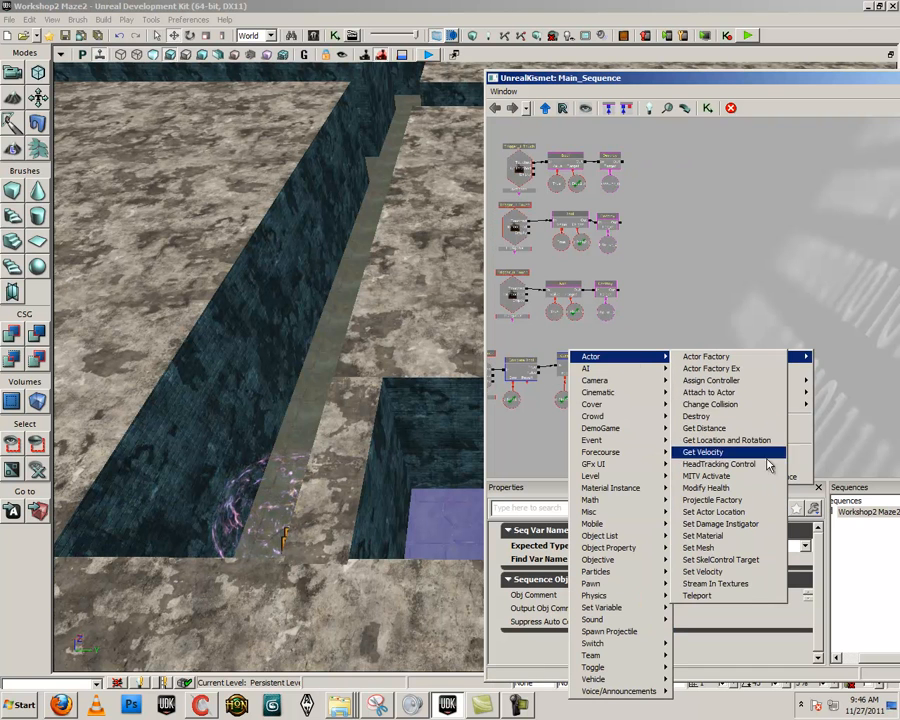
{"action": "left_click", "coordinate": [724, 597]}
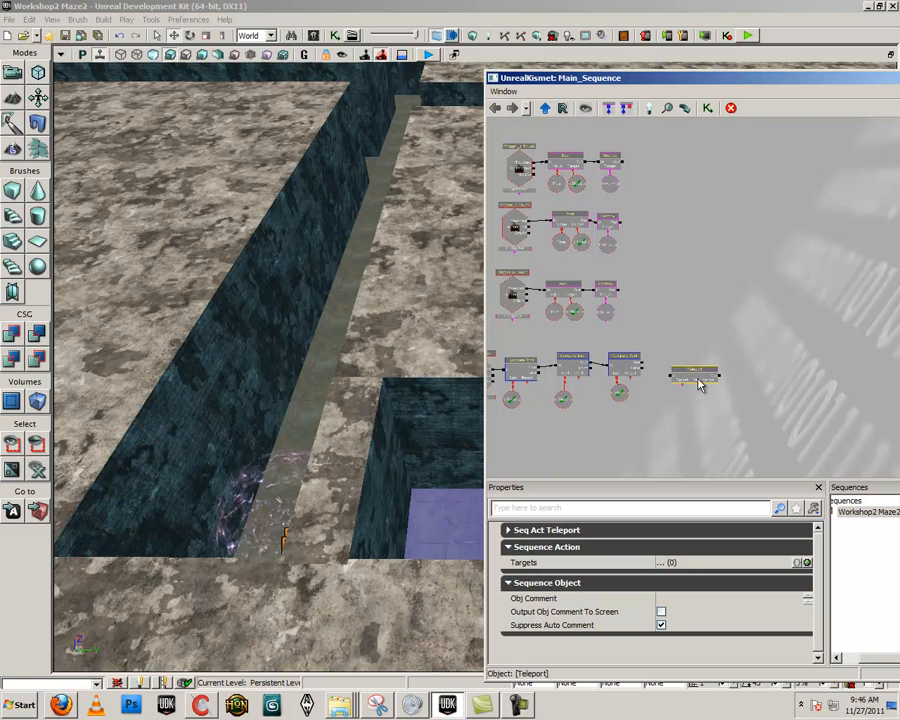
Link the third Compare Bool condition's True output to the Teleport action's In connector
{"action": "scroll", "coordinate": [585, 364], "scroll_direction": "up", "scroll_amount": 3}
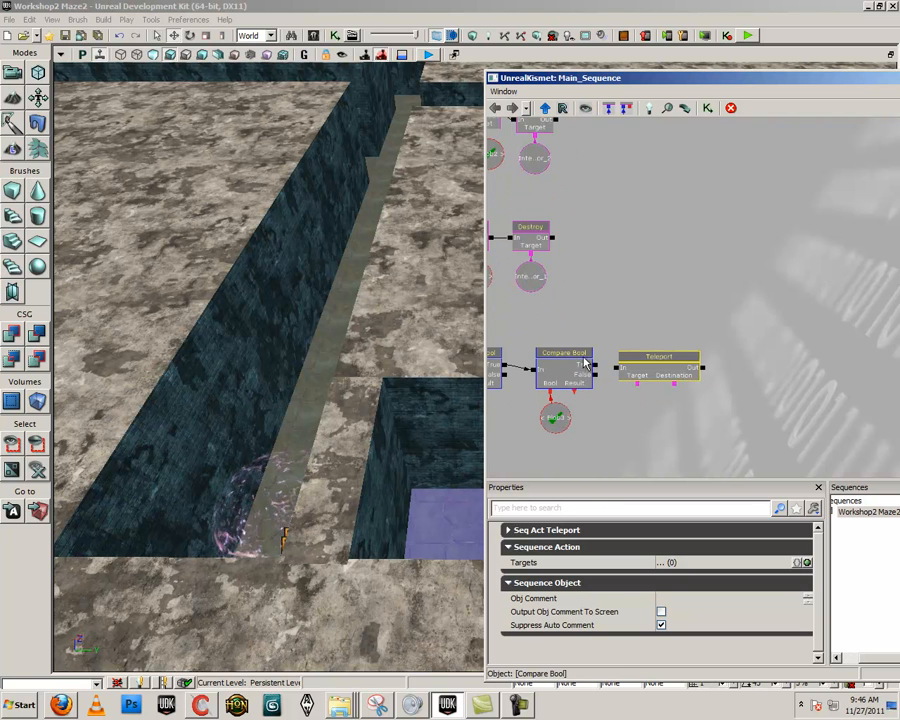
{"action": "left_click", "coordinate": [599, 370]}
{"action": "left_click_drag", "start_coordinate": [594, 370], "coordinate": [619, 368]}
{"action": "left_click", "coordinate": [660, 365]}
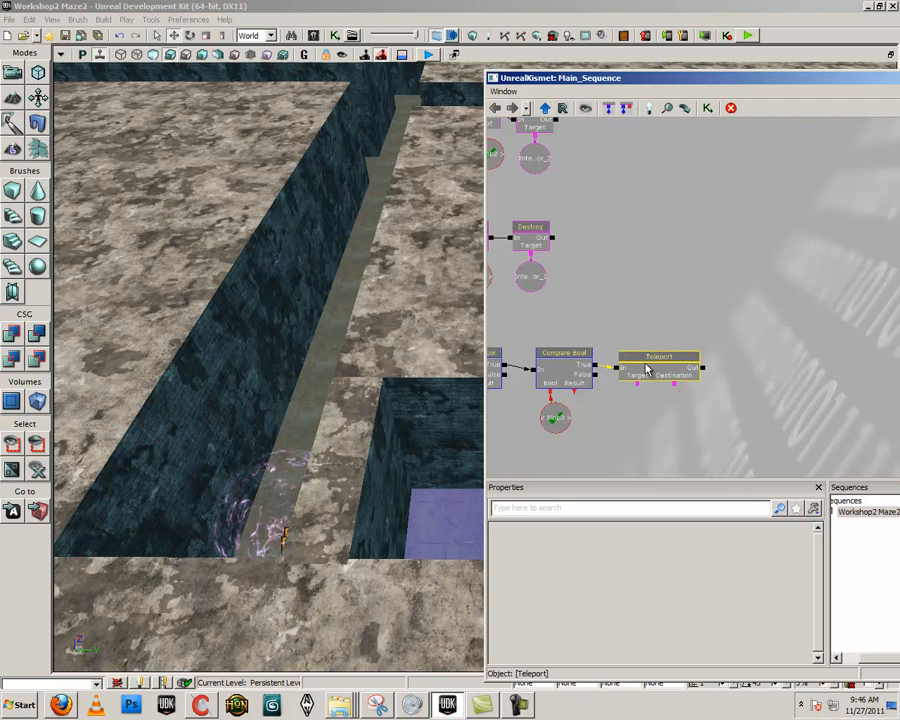
{"action": "left_click_drag", "start_coordinate": [615, 445], "coordinate": [565, 430]}
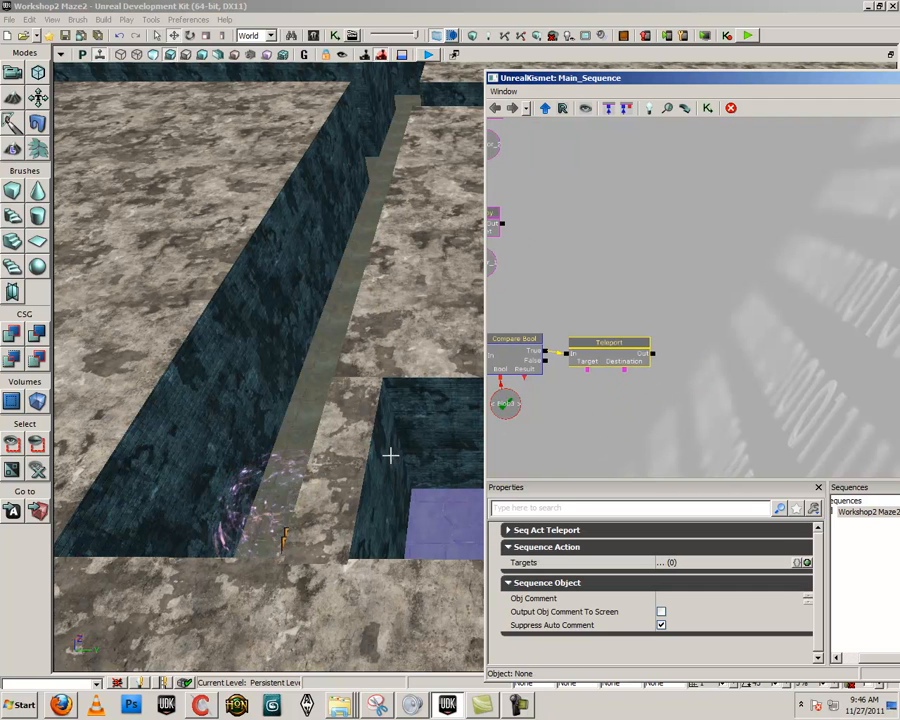
{"action": "right_click_drag", "start_coordinate": [436, 513], "coordinate": [436, 497]}
{"action": "right_click", "coordinate": [421, 539]}
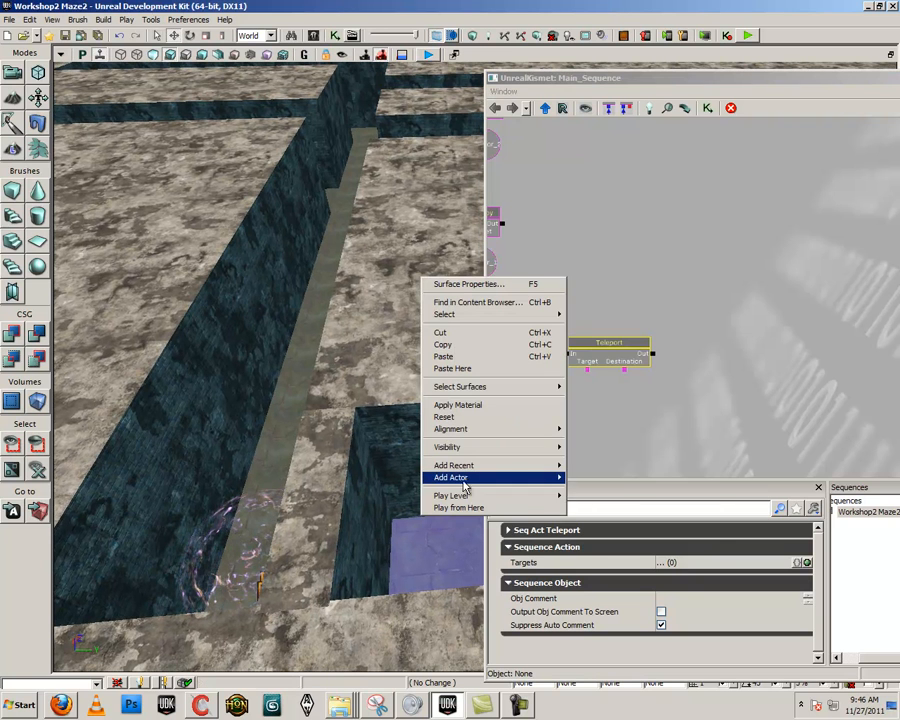
{"action": "mouse_move", "coordinate": [466, 480]}
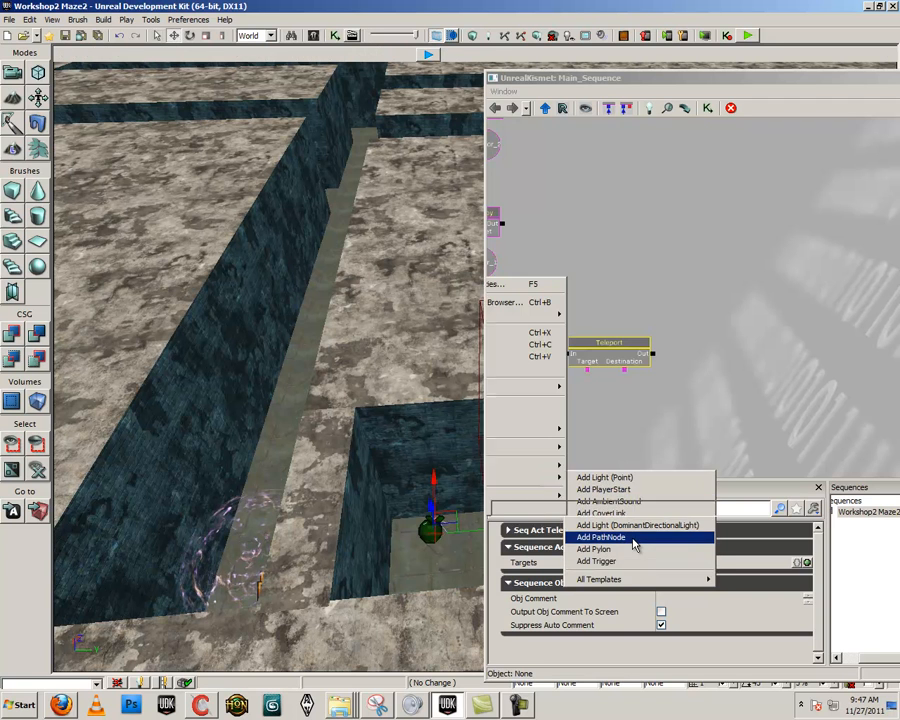
{"action": "left_click", "coordinate": [600, 537]}
{"action": "key", "text": "Delete"}
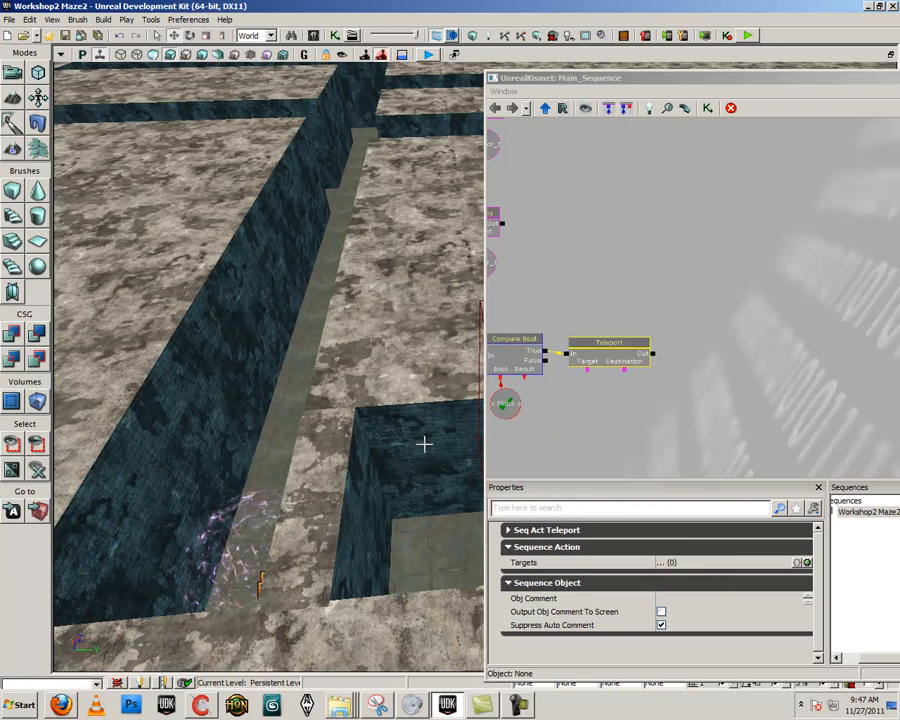
Place a Note actor from the actor classes on the floor at the closed end of the neighbouring corridor and put the class browser away
{"action": "left_click", "coordinate": [313, 35]}
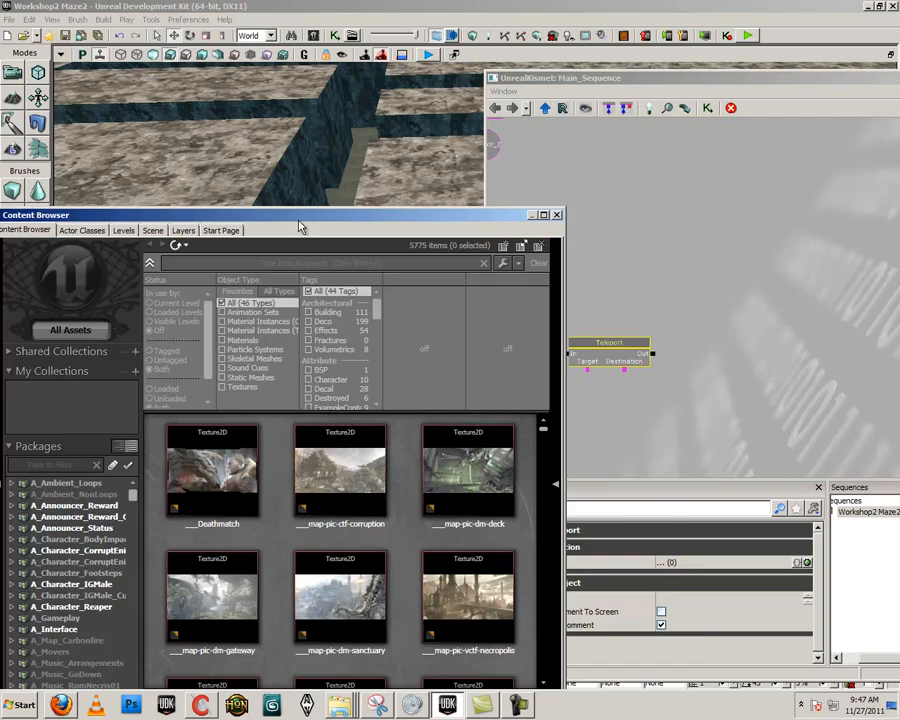
{"action": "left_click_drag", "start_coordinate": [300, 222], "coordinate": [424, 222]}
{"action": "left_click", "coordinate": [226, 239]}
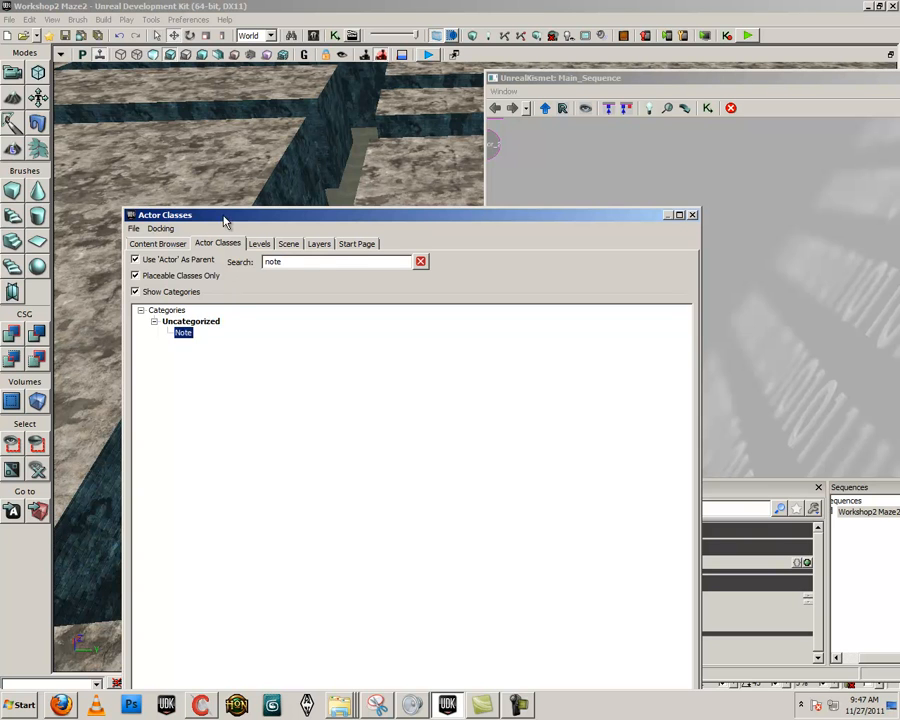
{"action": "left_click_drag", "start_coordinate": [226, 220], "coordinate": [578, 207]}
{"action": "right_click", "coordinate": [420, 538]}
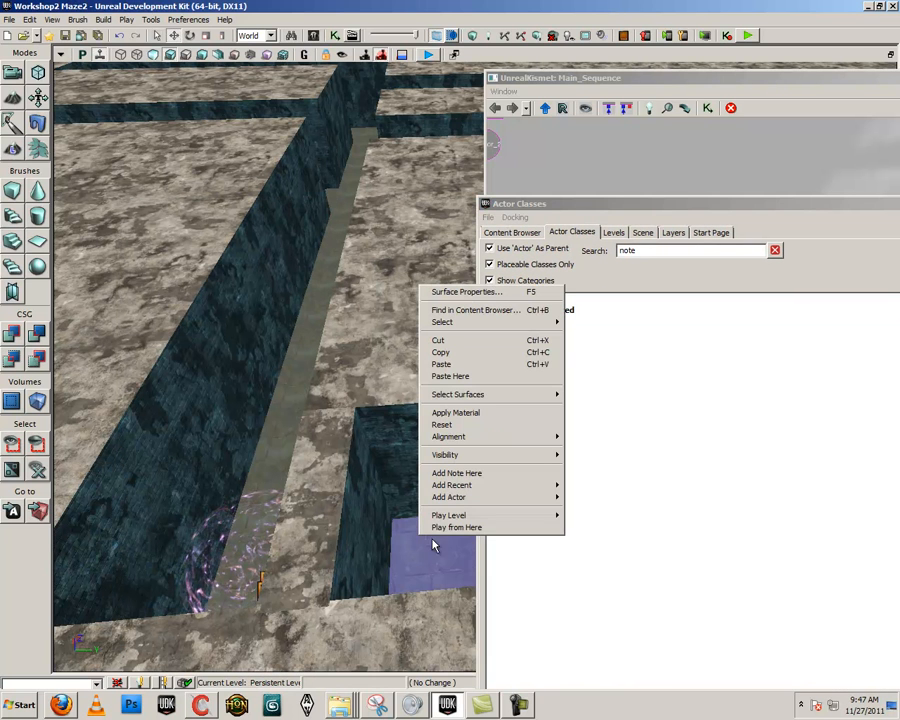
{"action": "left_click", "coordinate": [456, 473]}
{"action": "left_click_drag", "start_coordinate": [688, 204], "coordinate": [520, 210]}
{"action": "left_click", "coordinate": [585, 202]}
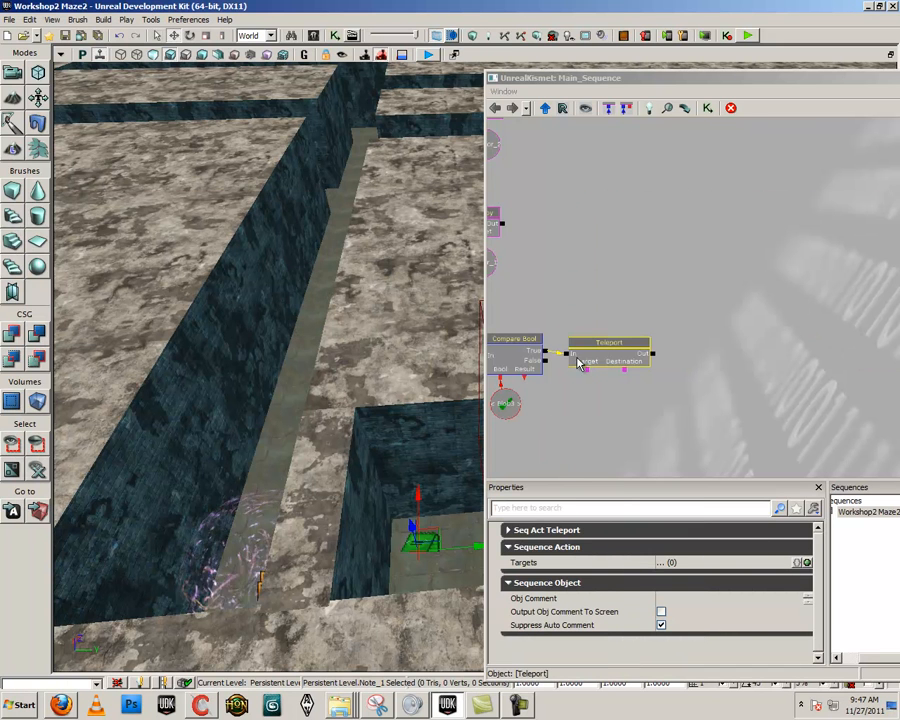
Move the new note across the corridor floor to position it near the closed end
{"action": "left_click_drag", "start_coordinate": [457, 548], "coordinate": [408, 519]}
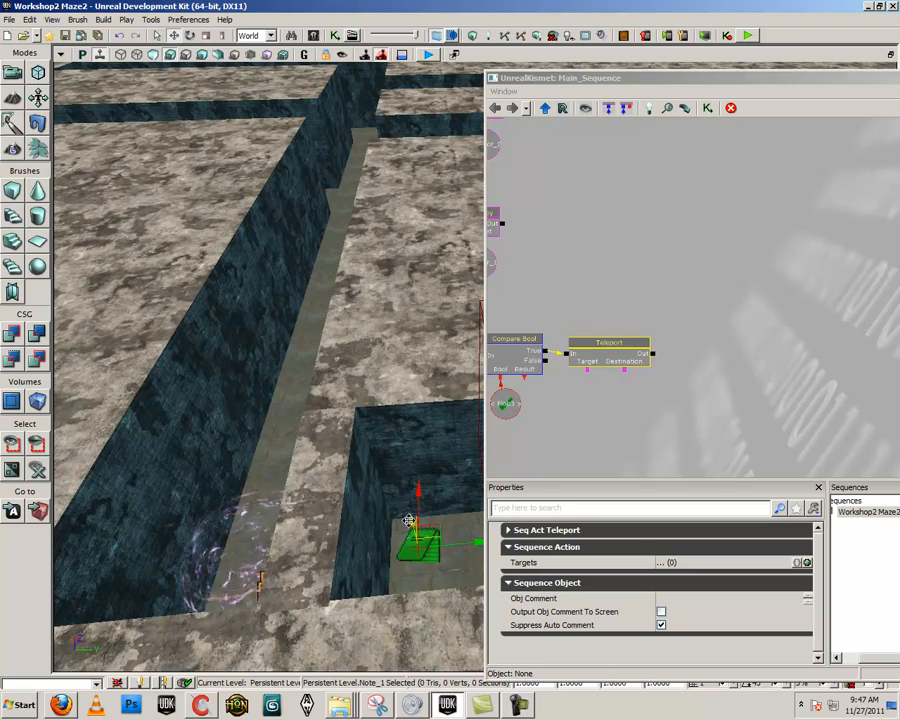
{"action": "left_click", "coordinate": [446, 562]}
{"action": "right_click_drag", "start_coordinate": [446, 562], "coordinate": [460, 590]}
{"action": "scroll", "coordinate": [428, 569], "scroll_direction": "up", "scroll_amount": 4}
{"action": "left_click", "coordinate": [365, 606]}
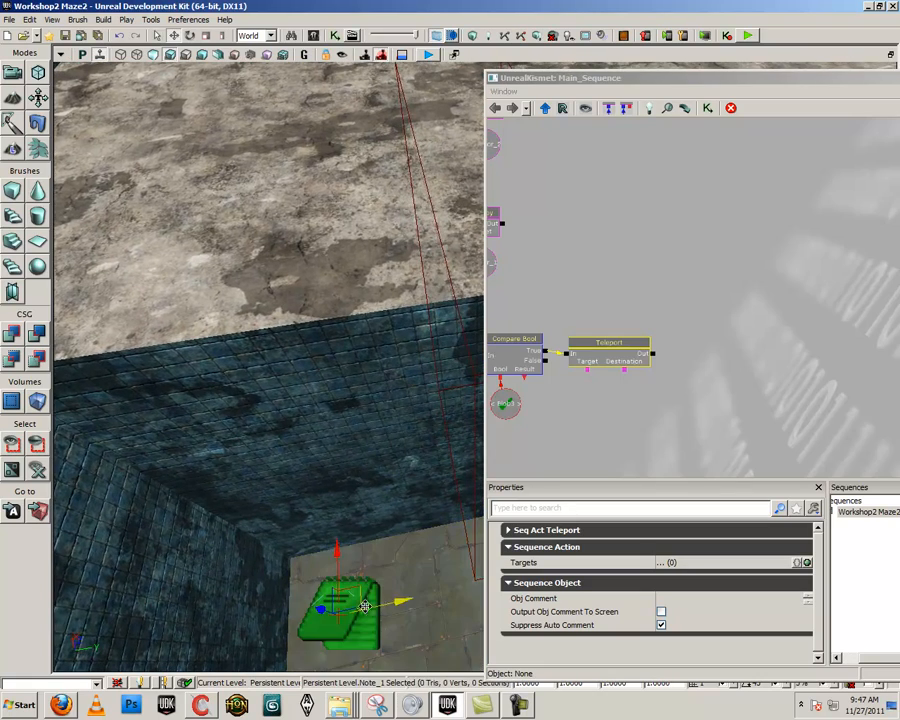
{"action": "left_click_drag", "start_coordinate": [337, 555], "coordinate": [338, 597]}
{"action": "right_click_drag", "start_coordinate": [392, 611], "coordinate": [398, 623]}
Adjust the note's rotation and fine-tune its position on the corridor floor
{"action": "key", "text": "space"}
{"action": "left_click_drag", "start_coordinate": [426, 524], "coordinate": [203, 409]}
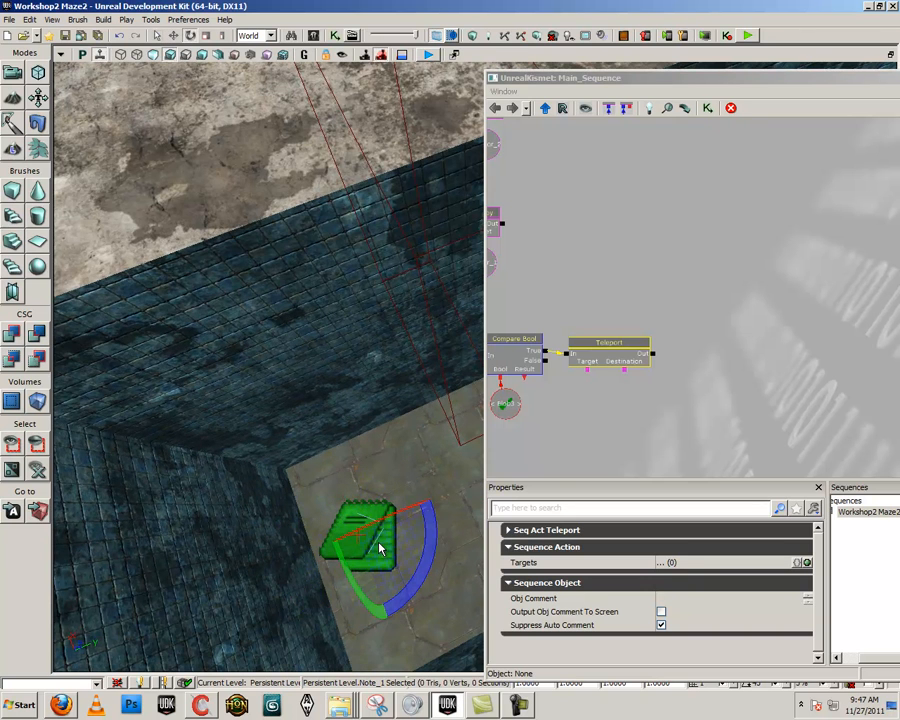
{"action": "right_click_drag", "start_coordinate": [363, 575], "coordinate": [371, 576]}
{"action": "key", "text": "space"}
{"action": "key", "text": "space"}
{"action": "left_click_drag", "start_coordinate": [338, 440], "coordinate": [344, 450]}
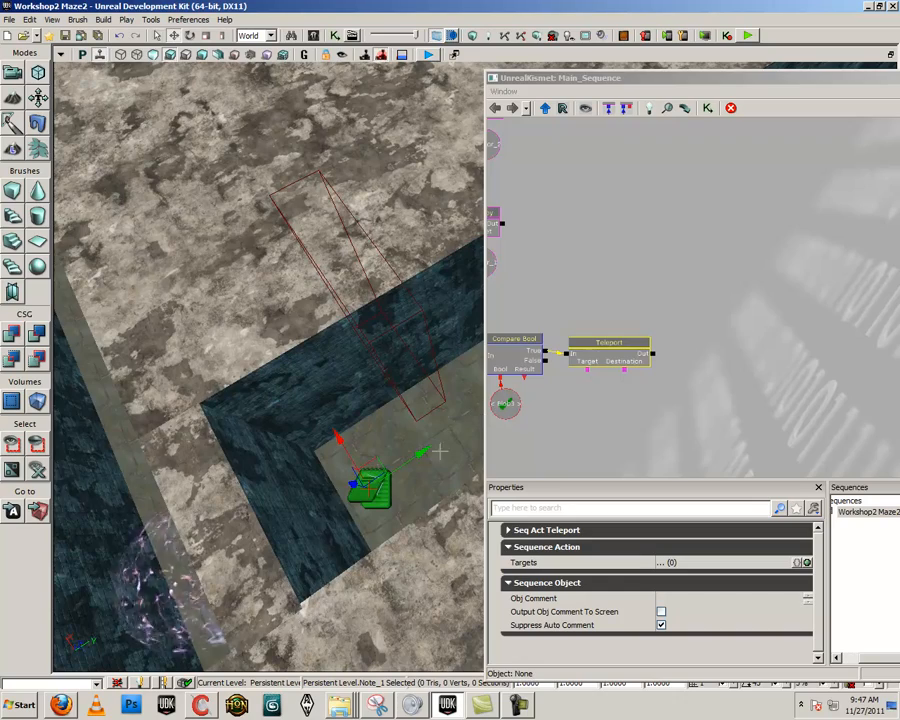
Assign the selected note, Note_1, as a new object variable on the Teleport action's Destination connector
{"action": "right_click_drag", "start_coordinate": [462, 425], "coordinate": [351, 502]}
{"action": "left_click", "coordinate": [610, 407]}
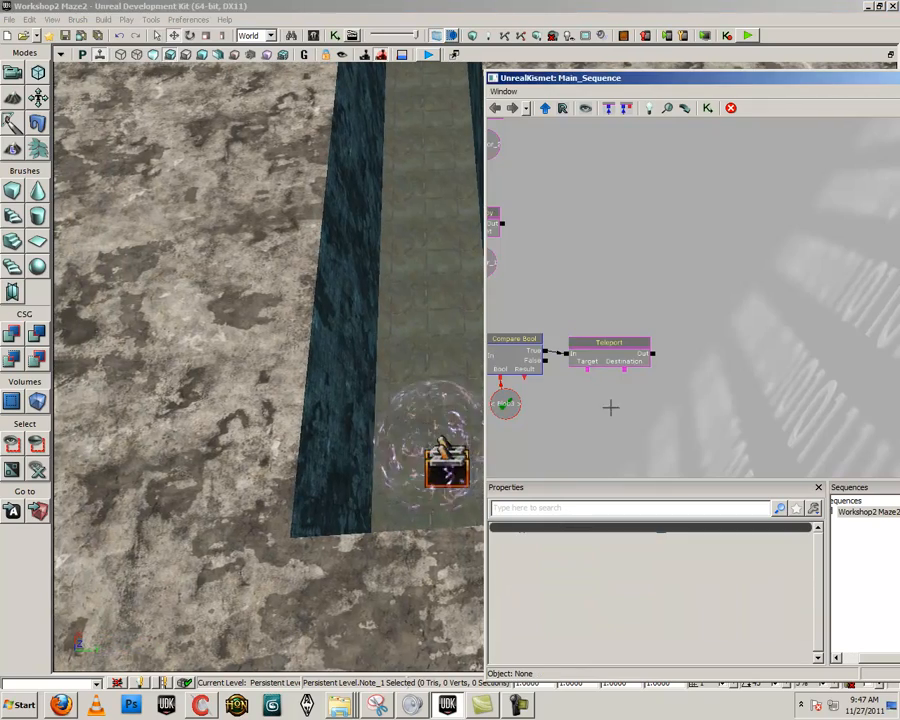
{"action": "right_click_drag", "start_coordinate": [370, 436], "coordinate": [364, 521]}
{"action": "left_click", "coordinate": [367, 521]}
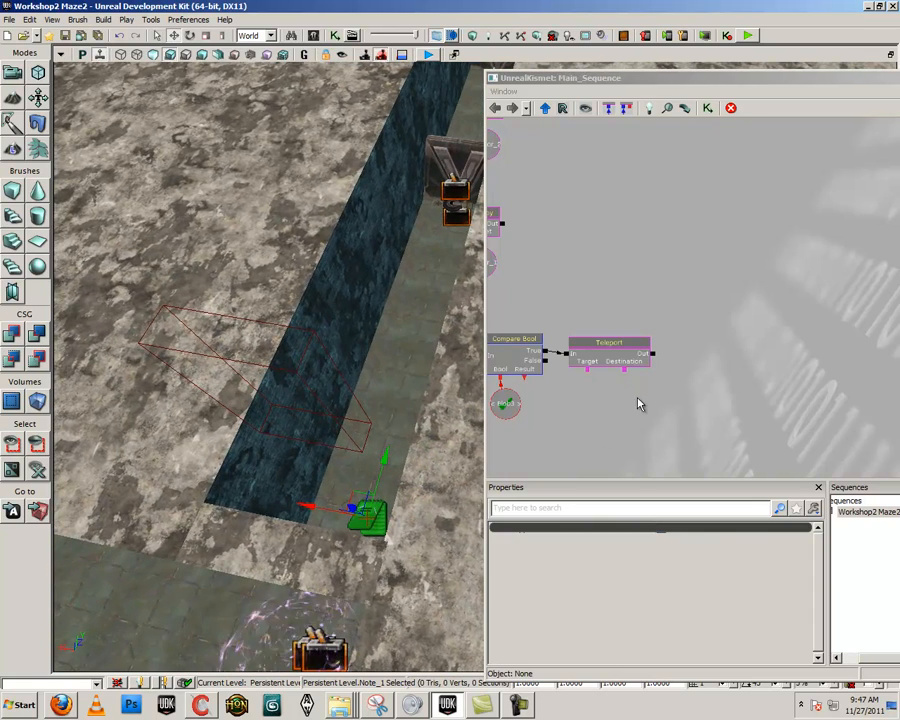
{"action": "right_click", "coordinate": [626, 373]}
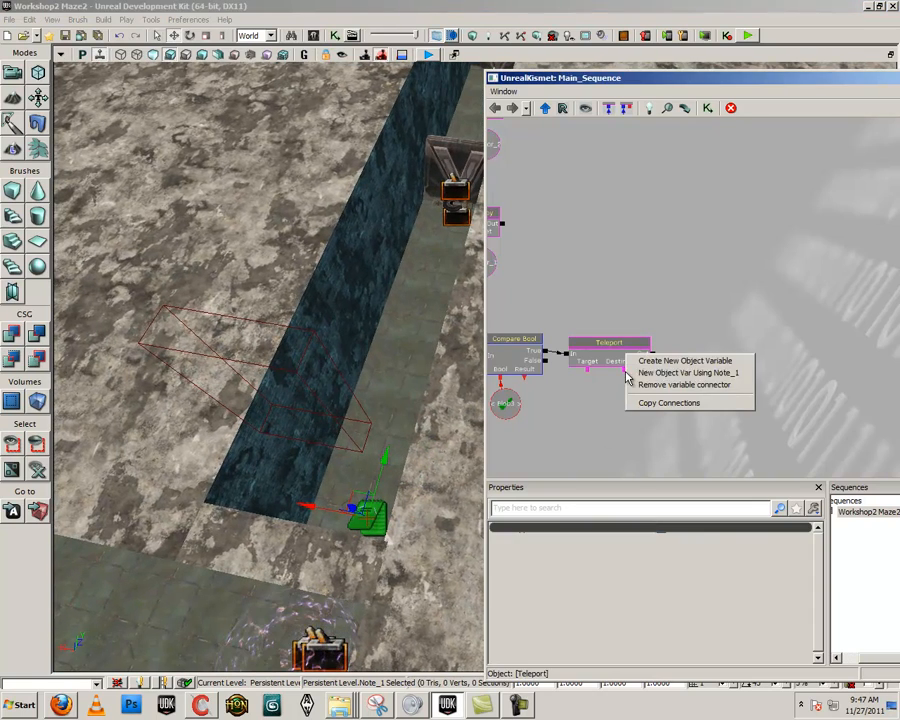
{"action": "left_click", "coordinate": [733, 373]}
Add an All Players variable beneath the Teleport action and link it to the action's Target connector
{"action": "left_click", "coordinate": [541, 431]}
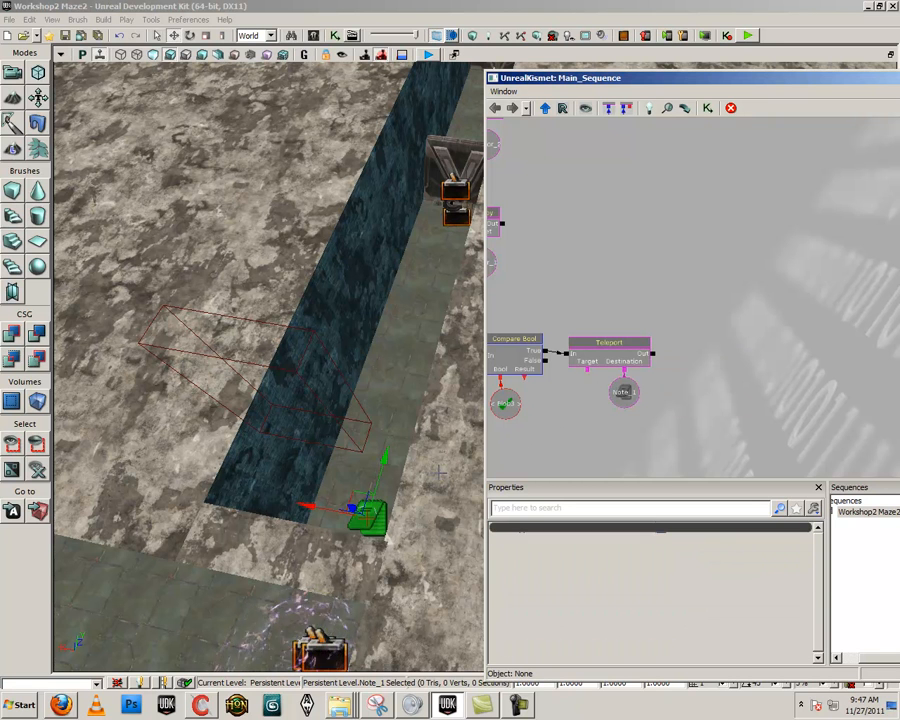
{"action": "left_click", "coordinate": [560, 404]}
{"action": "left_click", "coordinate": [603, 433]}
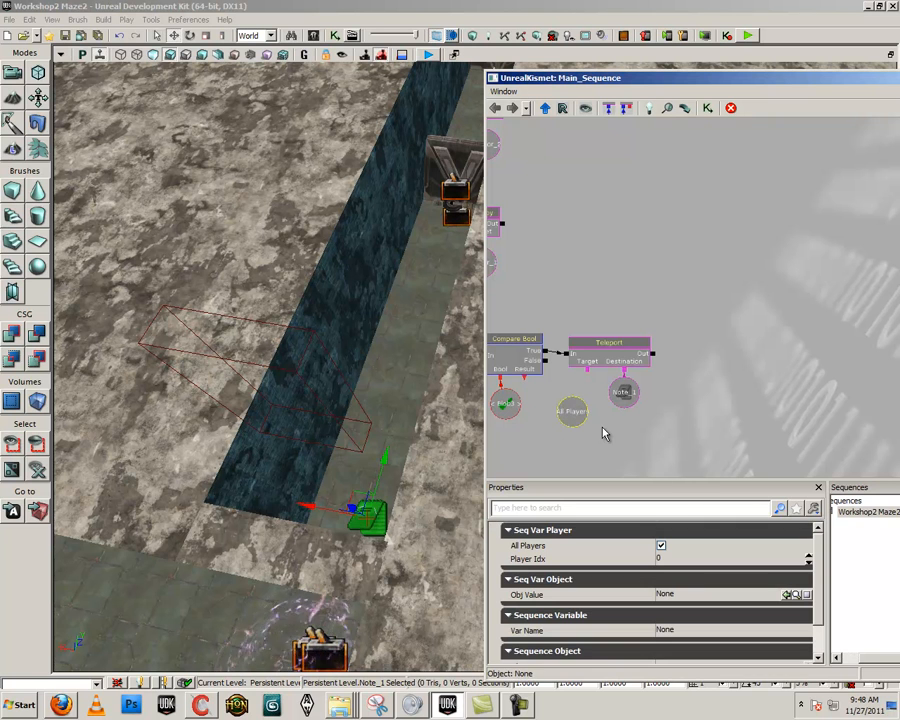
{"action": "left_click_drag", "start_coordinate": [591, 438], "coordinate": [563, 417]}
{"action": "right_click", "coordinate": [562, 413]}
{"action": "left_click", "coordinate": [544, 432]}
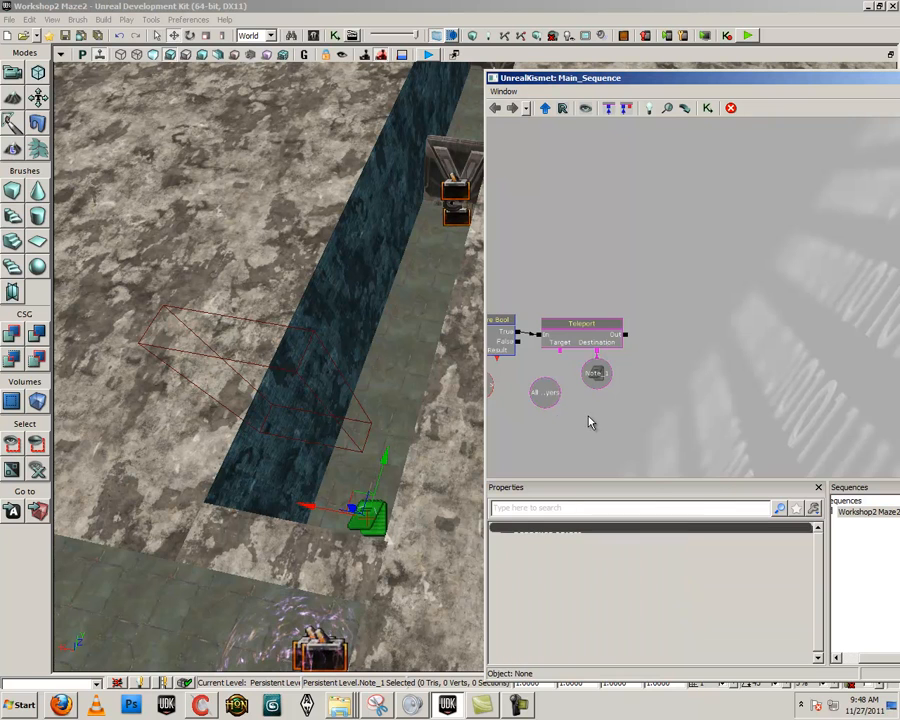
{"action": "right_click", "coordinate": [588, 417]}
{"action": "mouse_move", "coordinate": [629, 440]}
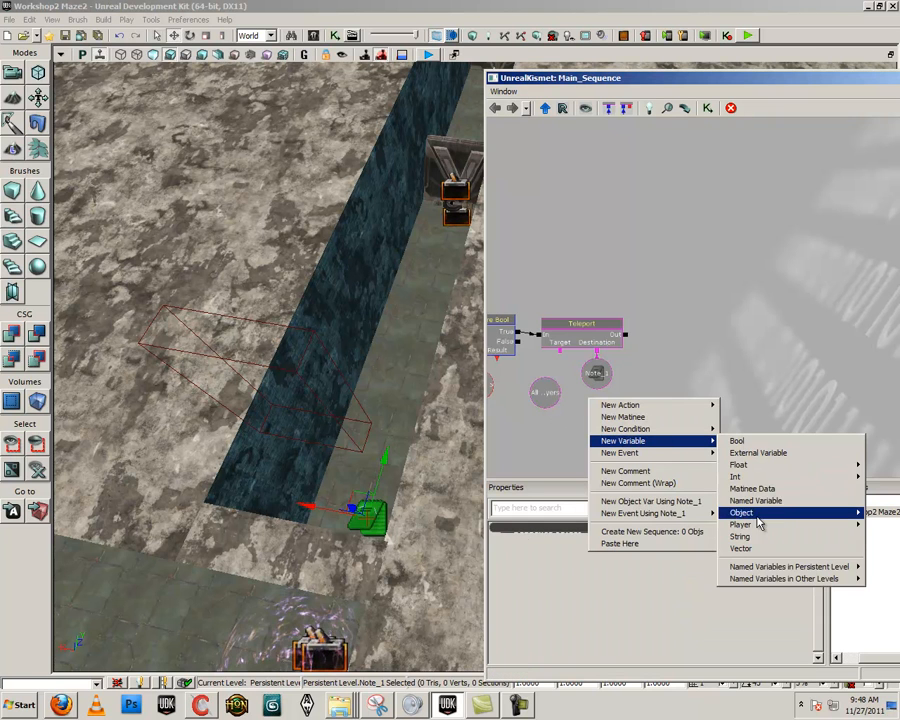
{"action": "left_click", "coordinate": [698, 527]}
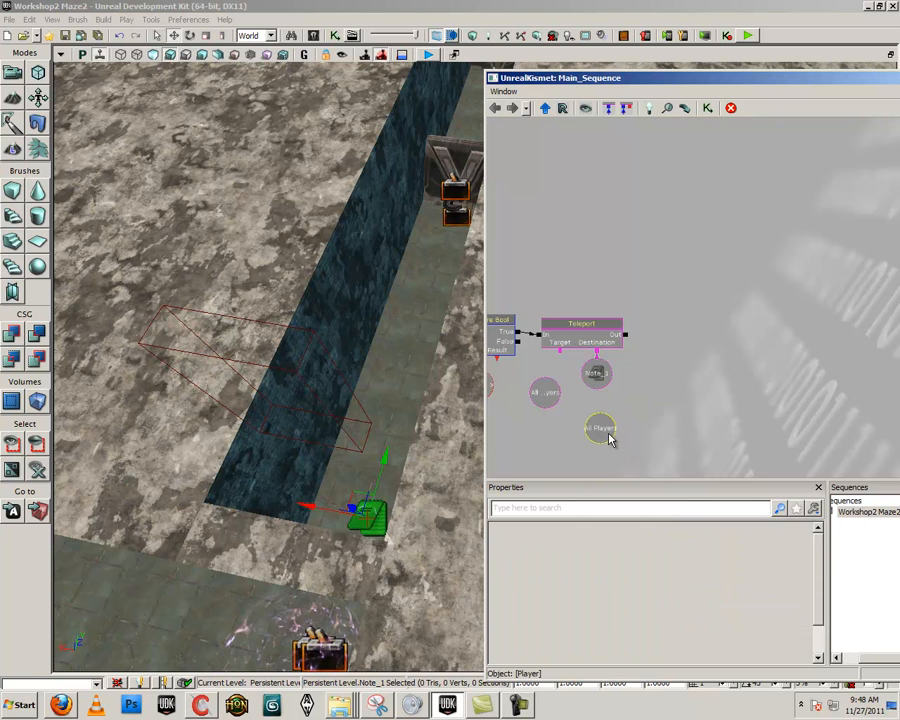
{"action": "left_click_drag", "start_coordinate": [610, 438], "coordinate": [556, 380]}
{"action": "left_click", "coordinate": [556, 388]}
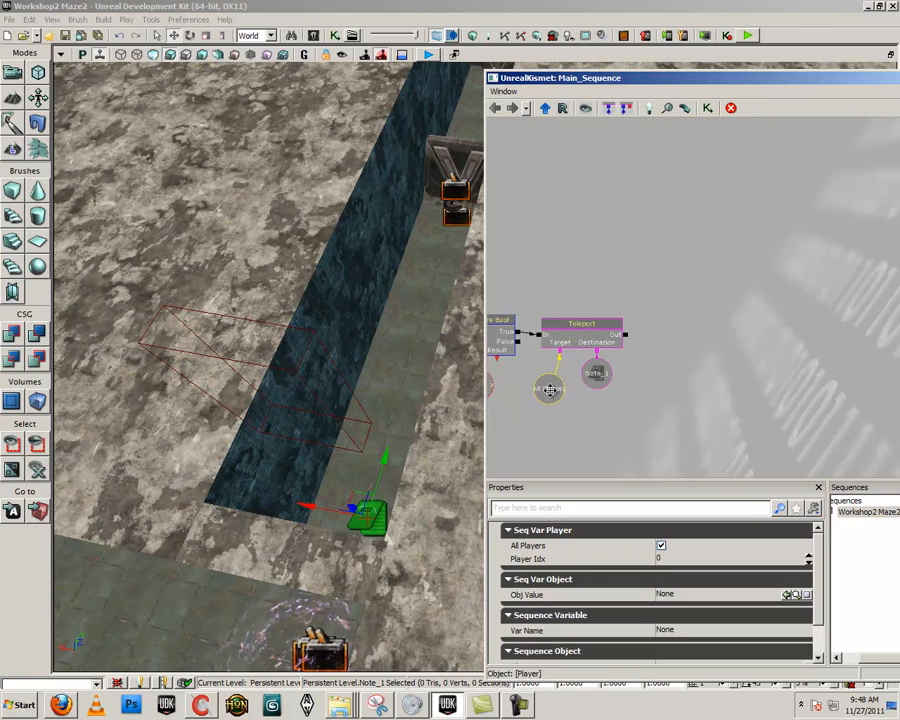
{"action": "left_click", "coordinate": [558, 448]}
Review the trigger-to-teleport chain in Kismet and locate the Trigger_8 Touch event's trigger in the level
{"action": "left_click_drag", "start_coordinate": [678, 410], "coordinate": [783, 402]}
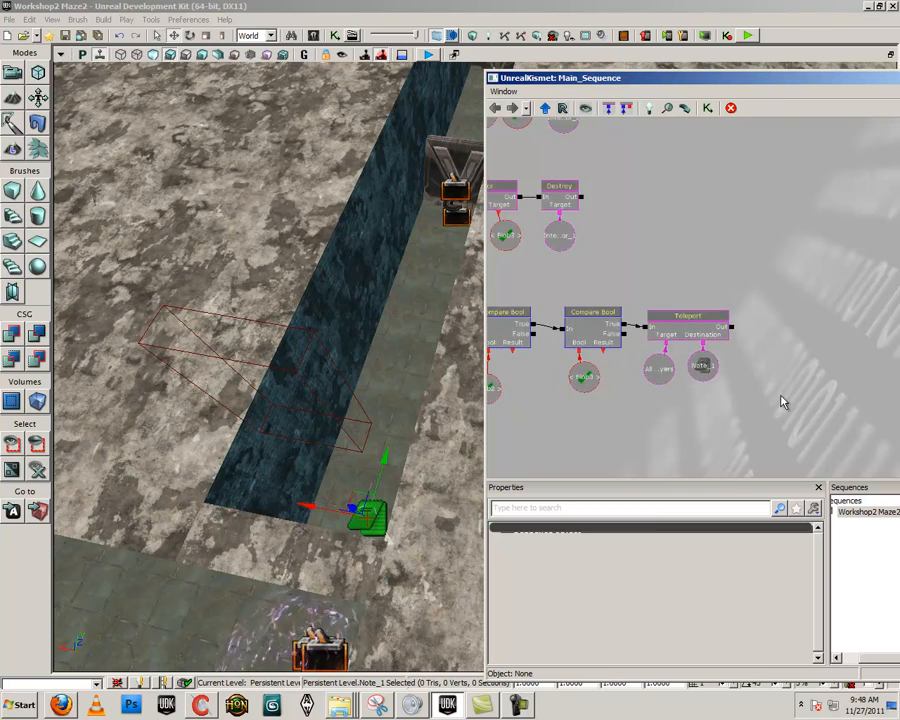
{"action": "scroll", "coordinate": [772, 400], "scroll_direction": "down", "scroll_amount": 3}
{"action": "left_click_drag", "start_coordinate": [608, 396], "coordinate": [722, 397]}
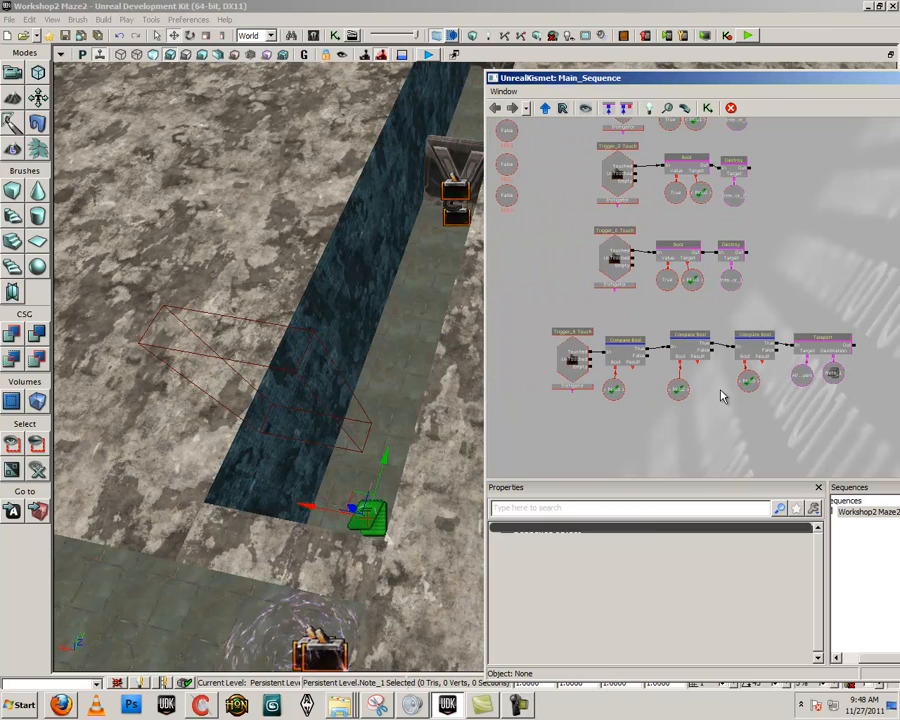
{"action": "right_click_drag", "start_coordinate": [296, 444], "coordinate": [447, 446]}
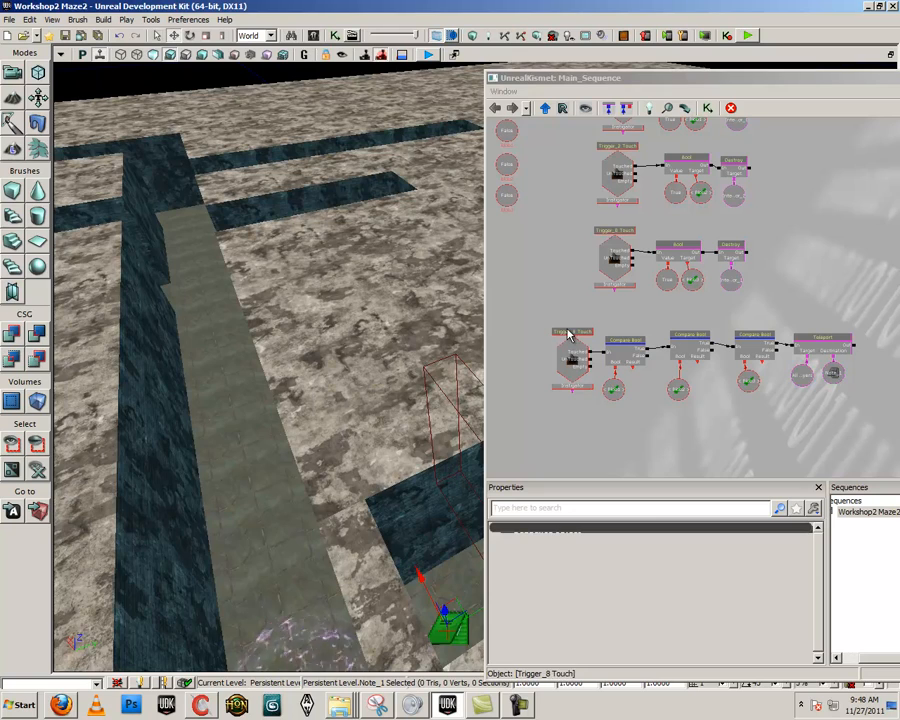
{"action": "right_click_drag", "start_coordinate": [366, 480], "coordinate": [358, 550]}
{"action": "left_click", "coordinate": [366, 550]}
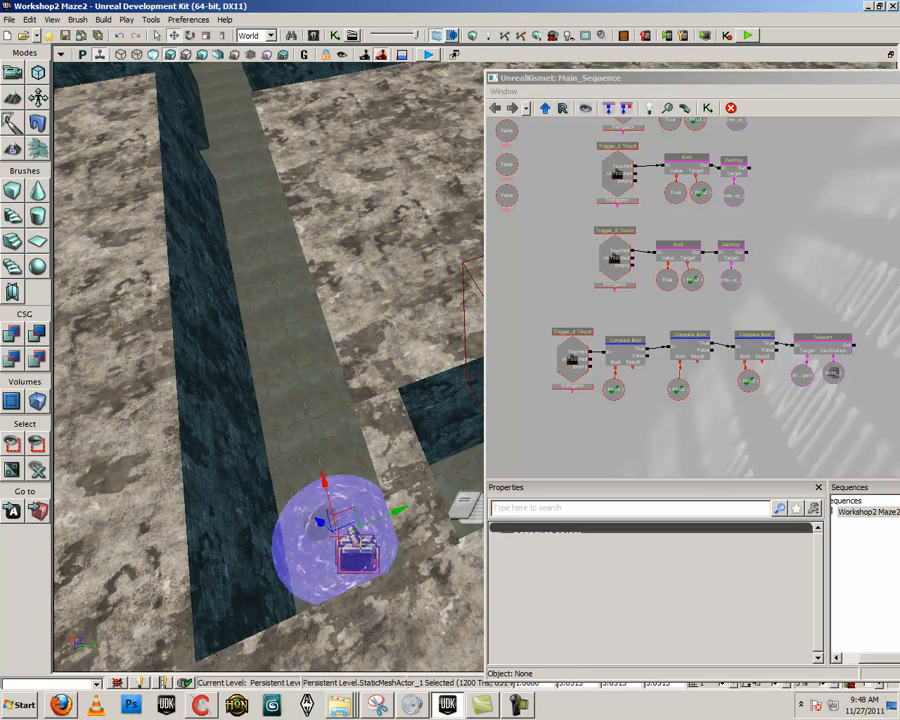
{"action": "left_click_drag", "start_coordinate": [326, 488], "coordinate": [312, 433]}
{"action": "double_click", "coordinate": [572, 361]}
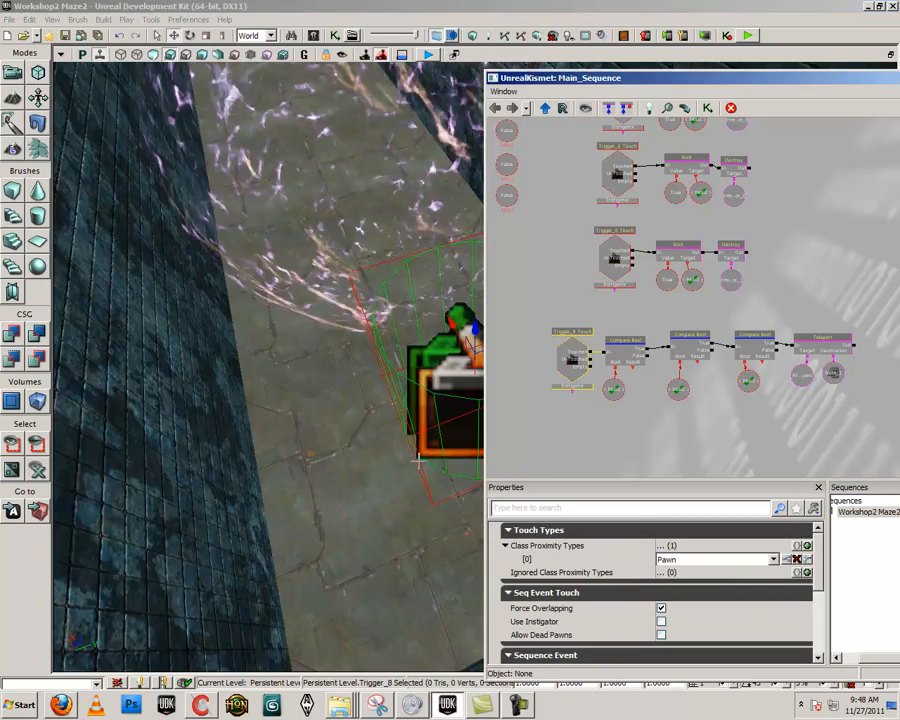
Move Trigger_8 a short way up the corridor toward the energy sphere and delete the duplicate Trigger_9 left behind it
{"action": "right_click_drag", "start_coordinate": [385, 408], "coordinate": [388, 380]}
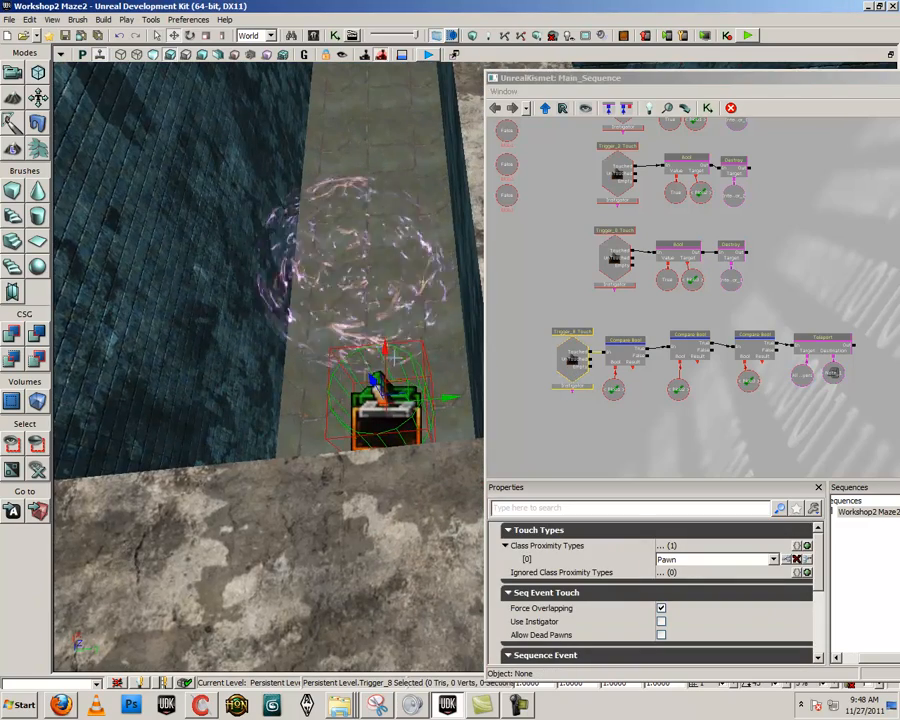
{"action": "left_click_drag", "start_coordinate": [385, 348], "coordinate": [385, 303], "text": "alt"}
{"action": "left_click", "coordinate": [388, 420]}
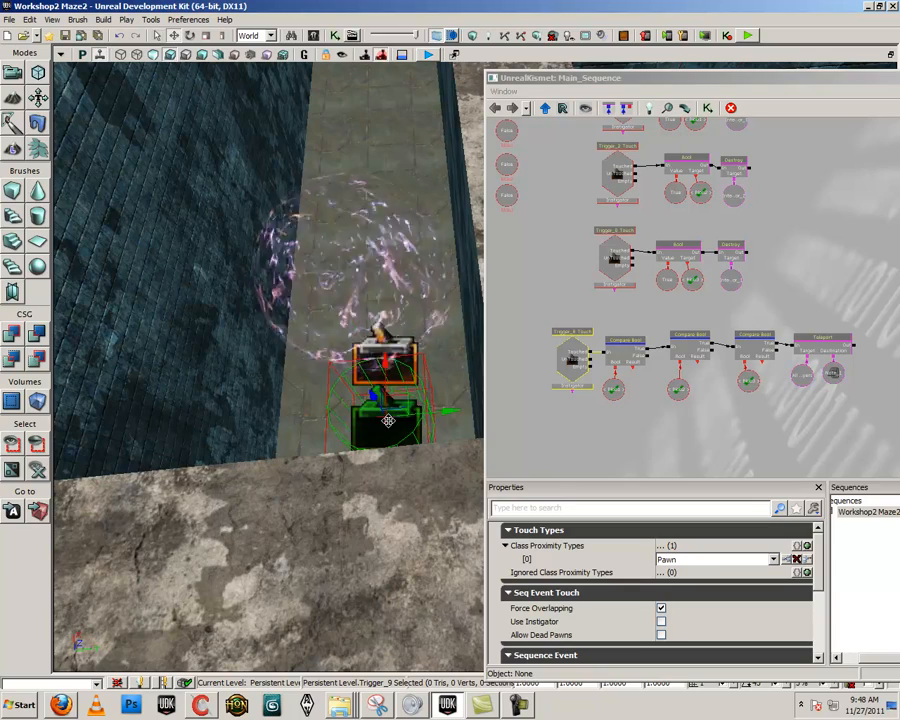
{"action": "double_click", "coordinate": [570, 358]}
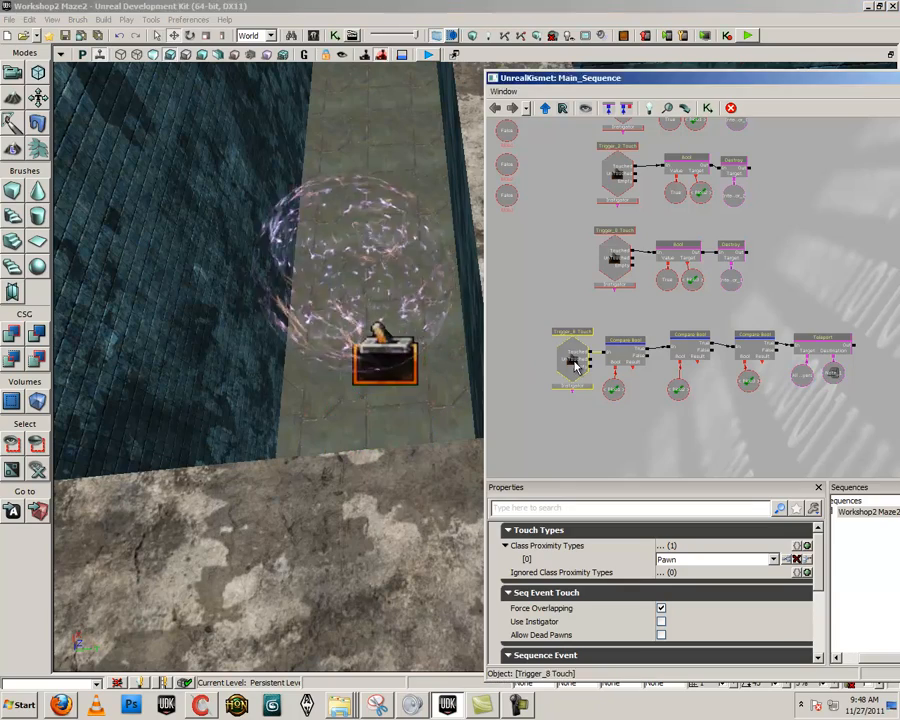
Move the energy sphere mesh along the corridor floor so it surrounds the Trigger_8 trigger
{"action": "scroll", "coordinate": [352, 398], "scroll_direction": "down", "scroll_amount": 8}
{"action": "left_click", "coordinate": [398, 317]}
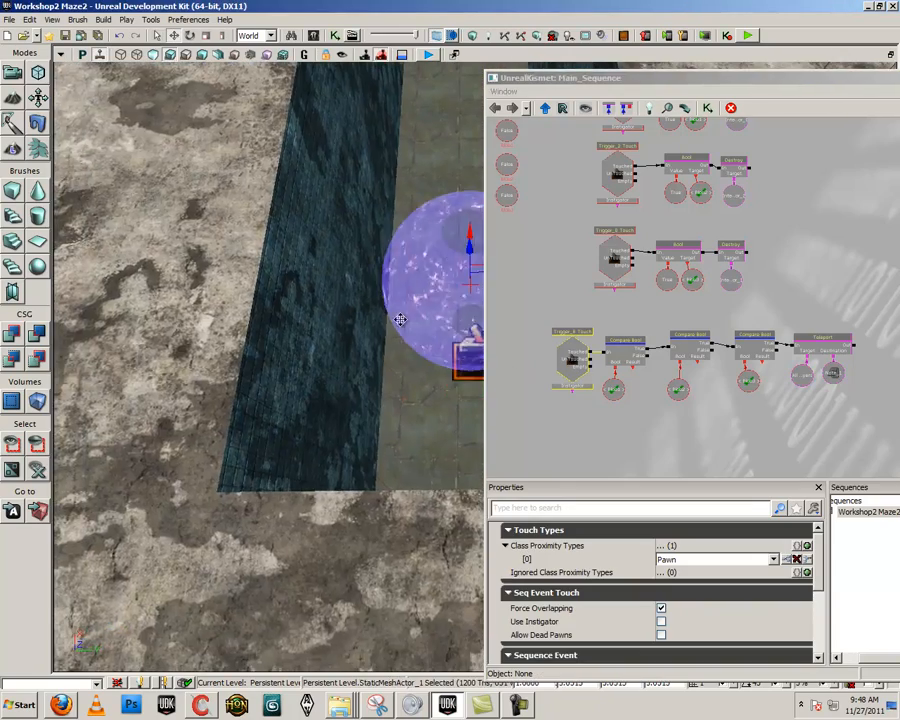
{"action": "right_click_drag", "start_coordinate": [398, 317], "coordinate": [409, 284]}
{"action": "left_click_drag", "start_coordinate": [420, 240], "coordinate": [422, 345]}
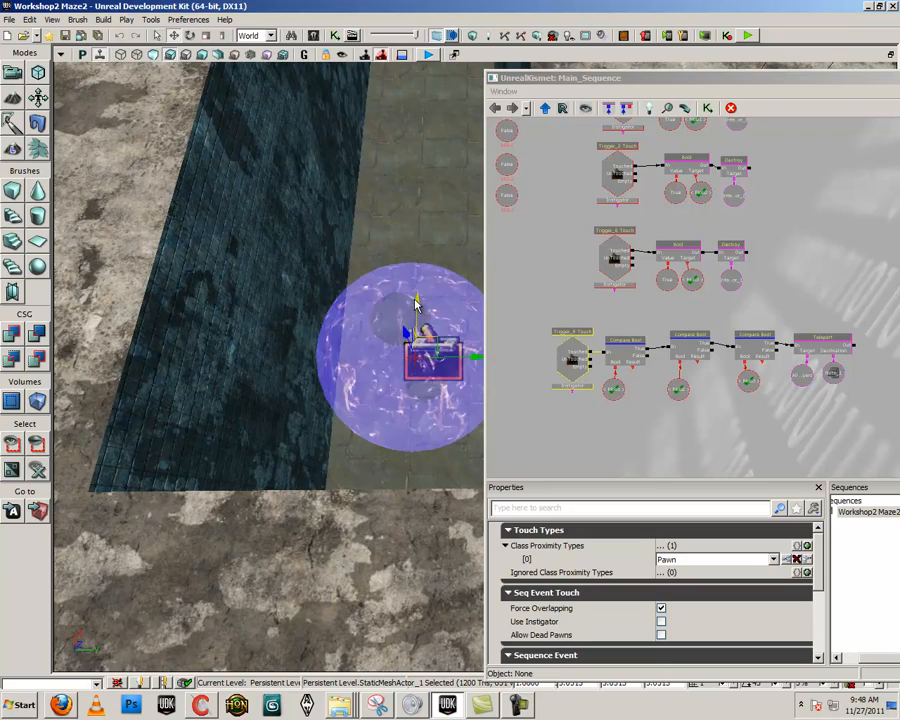
Inspect the named variable linked to the first Compare Bool condition in the teleport chain
{"action": "left_click", "coordinate": [610, 388]}
{"action": "left_click", "coordinate": [577, 352]}
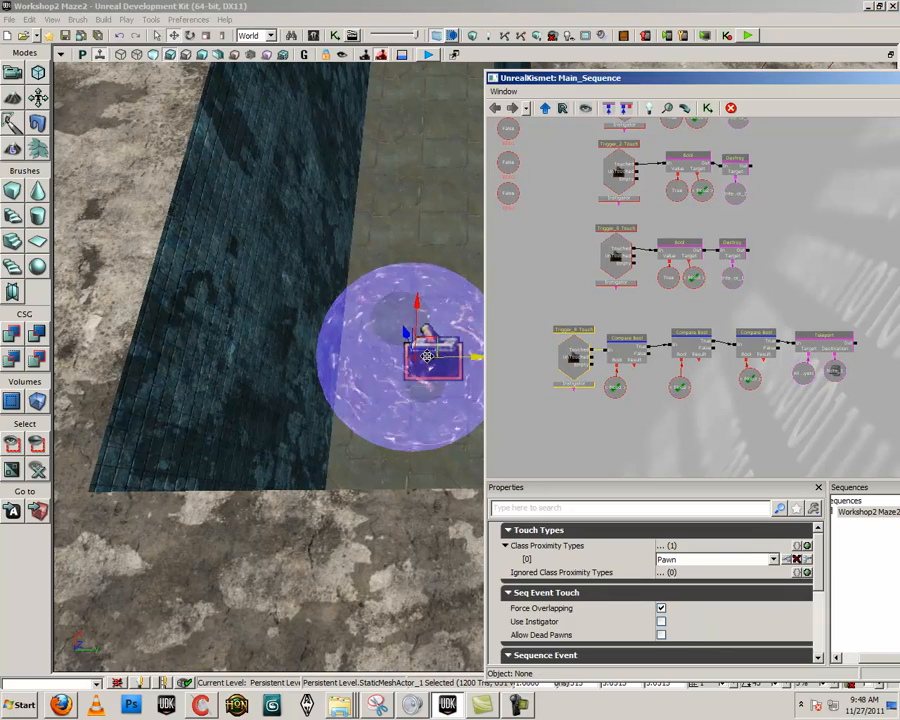
{"action": "right_click_drag", "start_coordinate": [410, 365], "coordinate": [450, 372]}
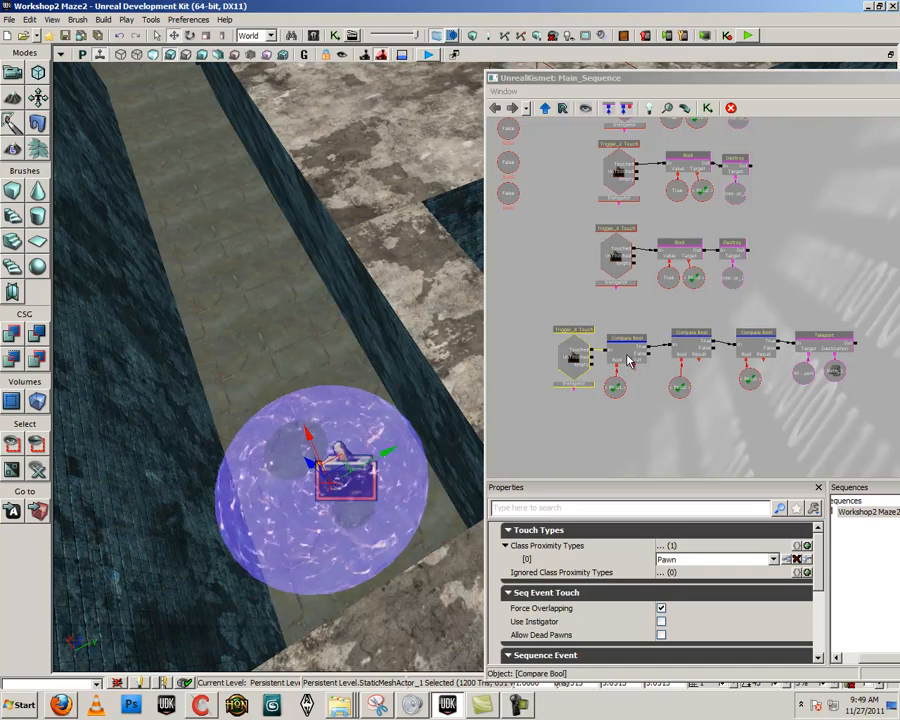
{"action": "left_click", "coordinate": [614, 386]}
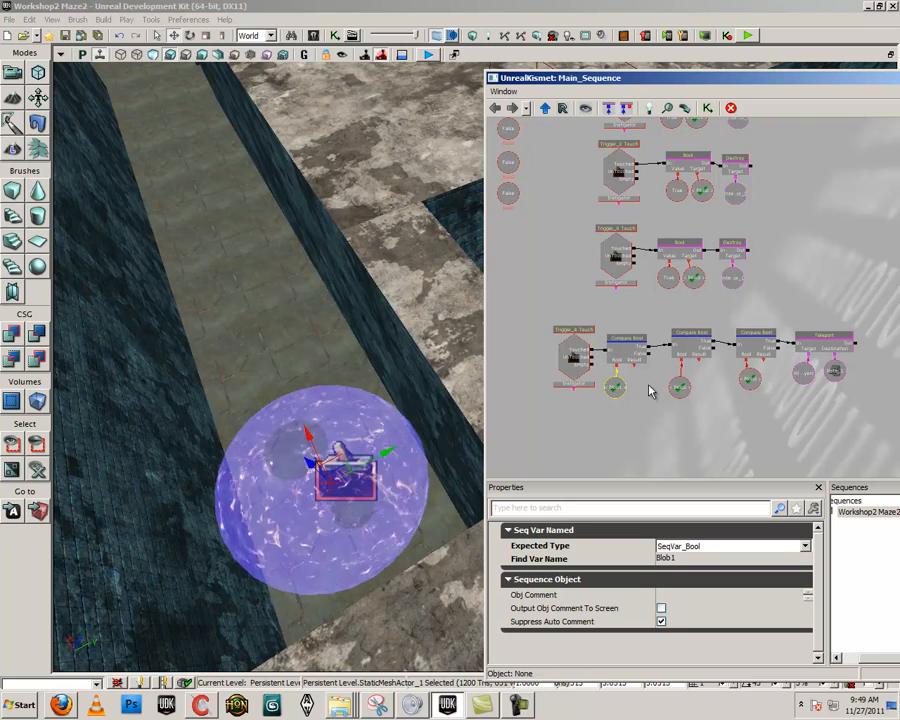
{"action": "left_click", "coordinate": [648, 411]}
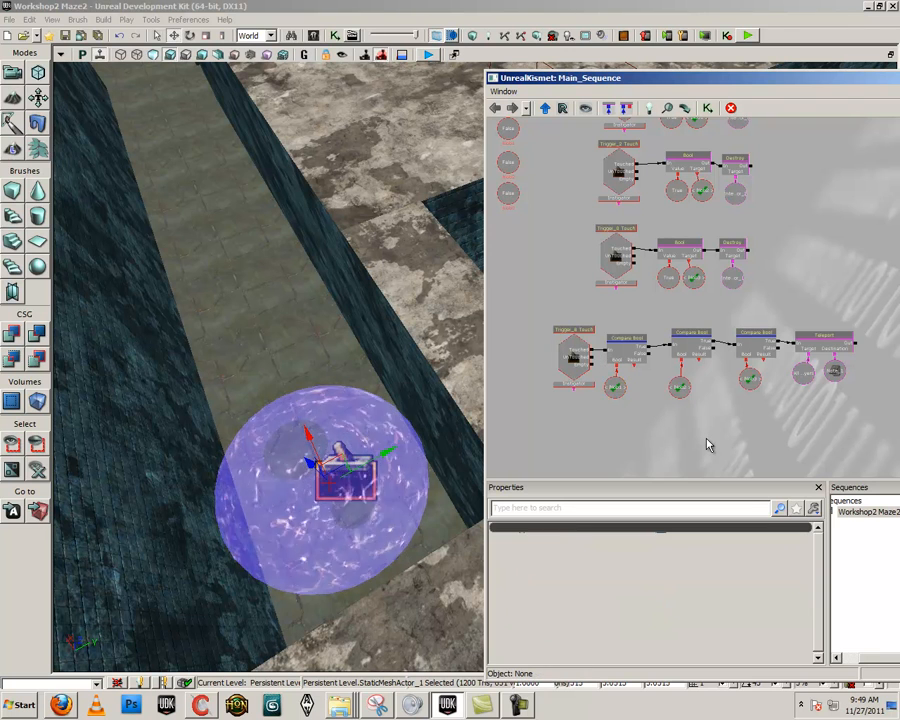
Playtest the level by running through the maze to a green blob and on to the sphere around the chest trigger
{"action": "left_click", "coordinate": [747, 35]}
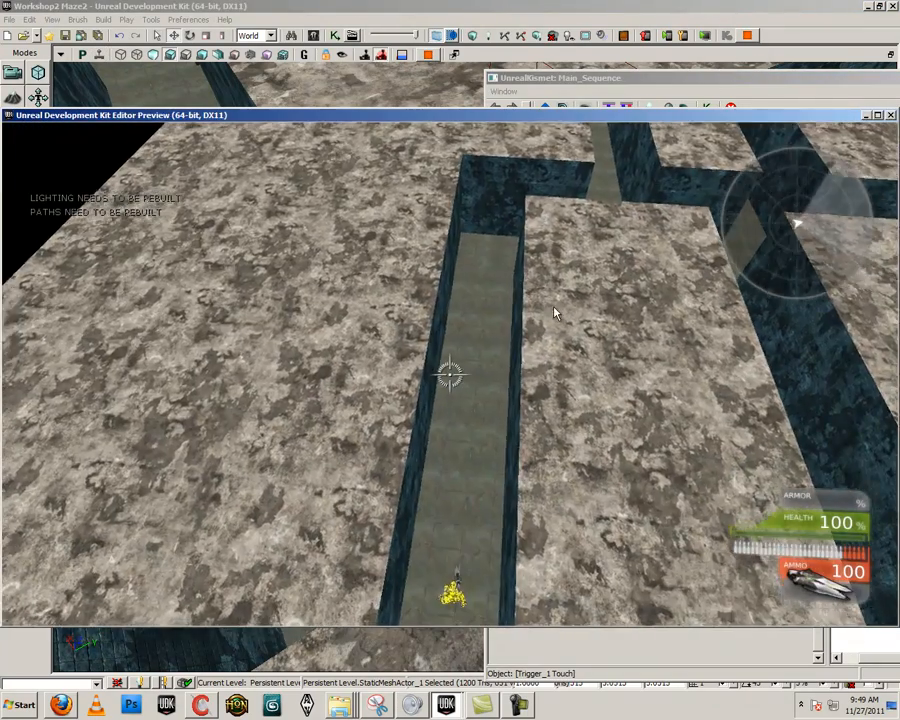
{"action": "key", "text": "w"}
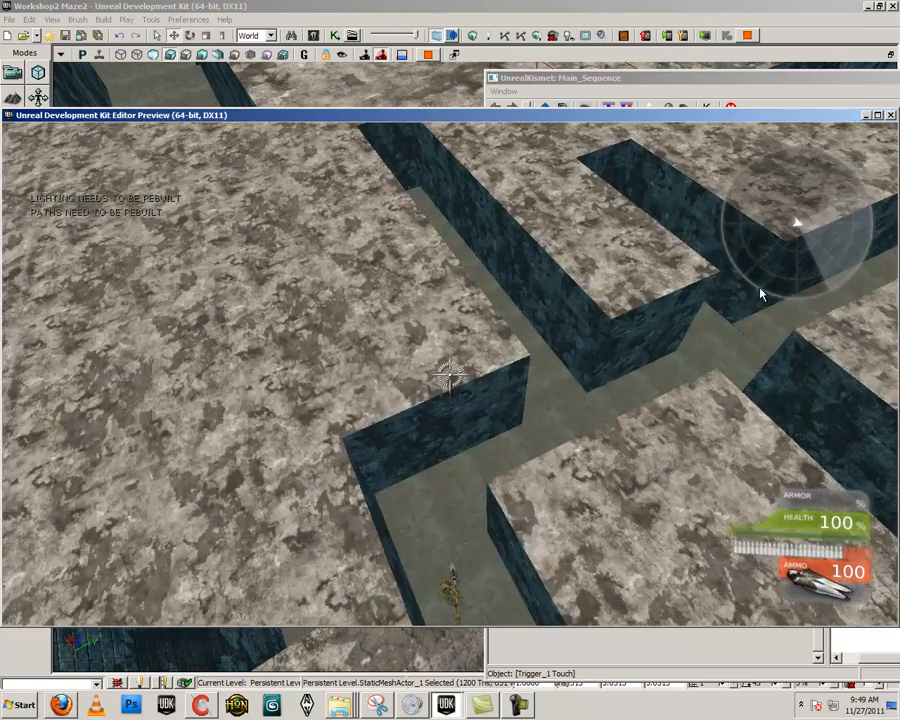
{"action": "key", "text": "w"}
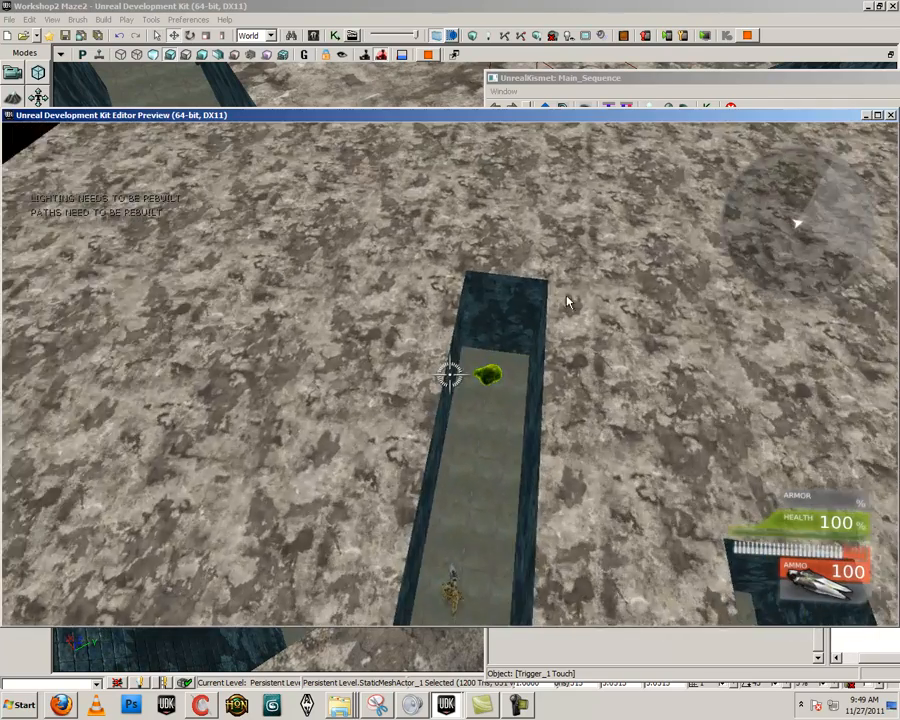
{"action": "key", "text": "w"}
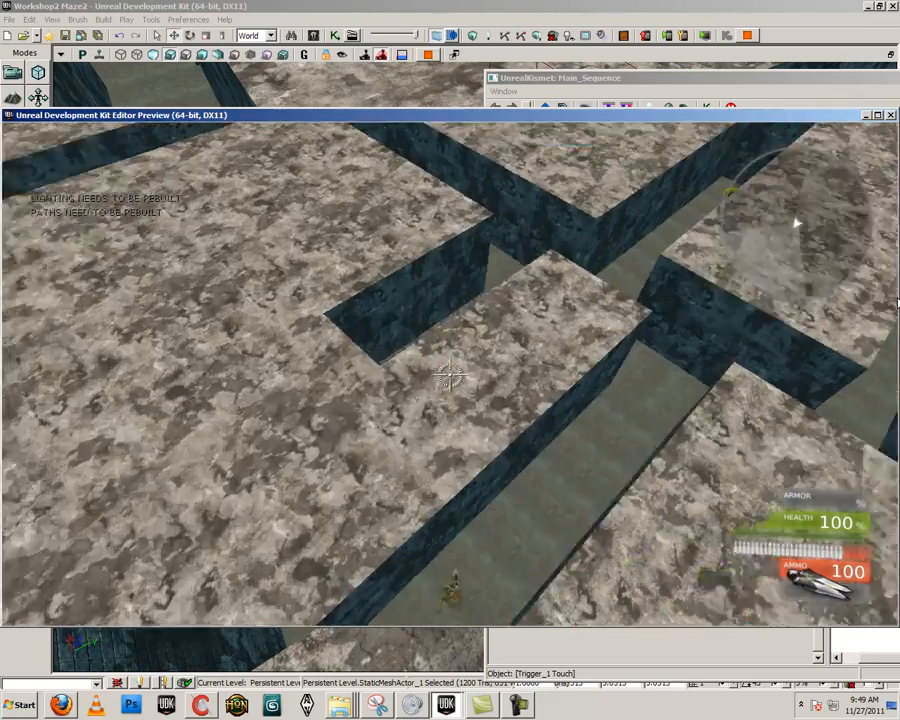
{"action": "key", "text": "w"}
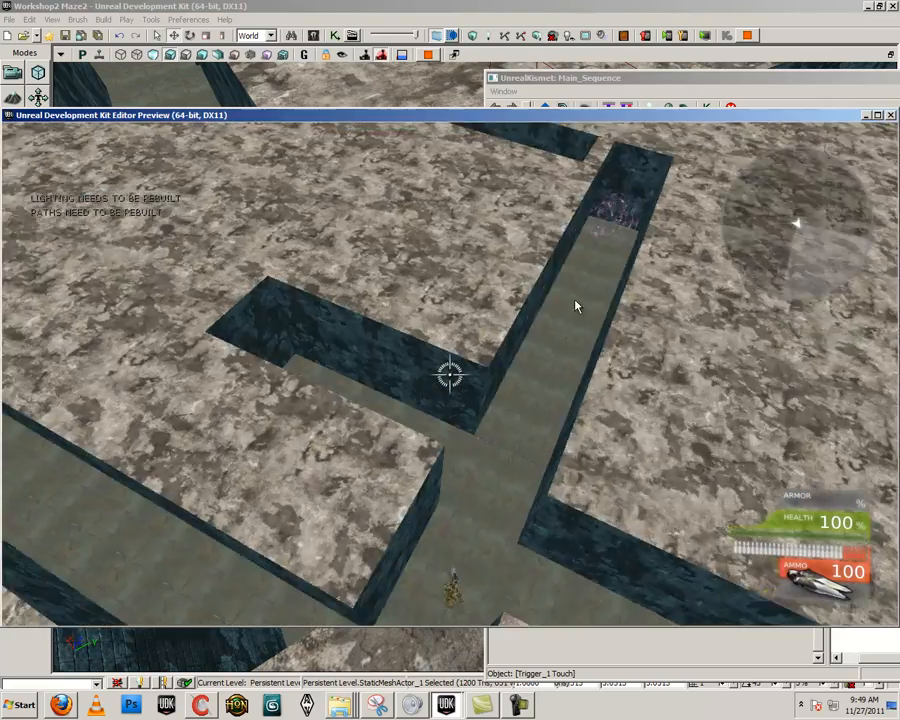
{"action": "key", "text": "w"}
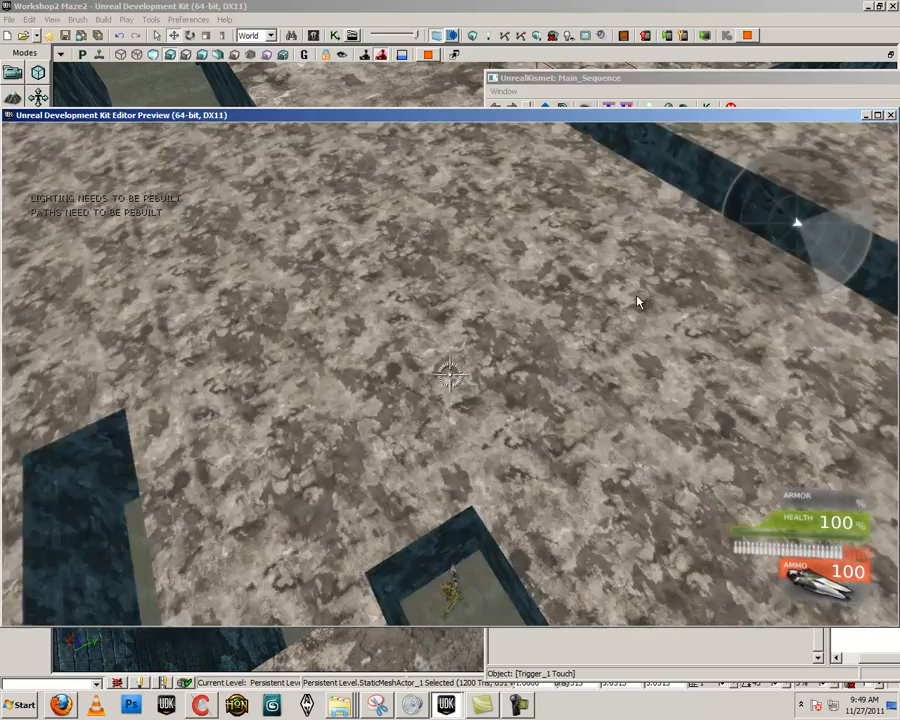
{"action": "key", "text": "w"}
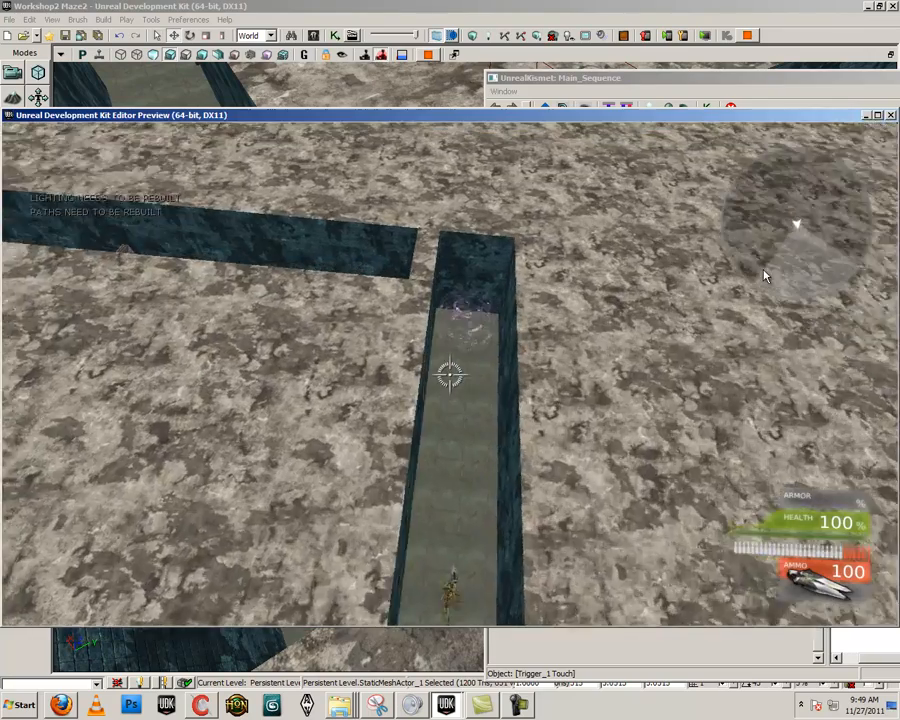
{"action": "key", "text": "w"}
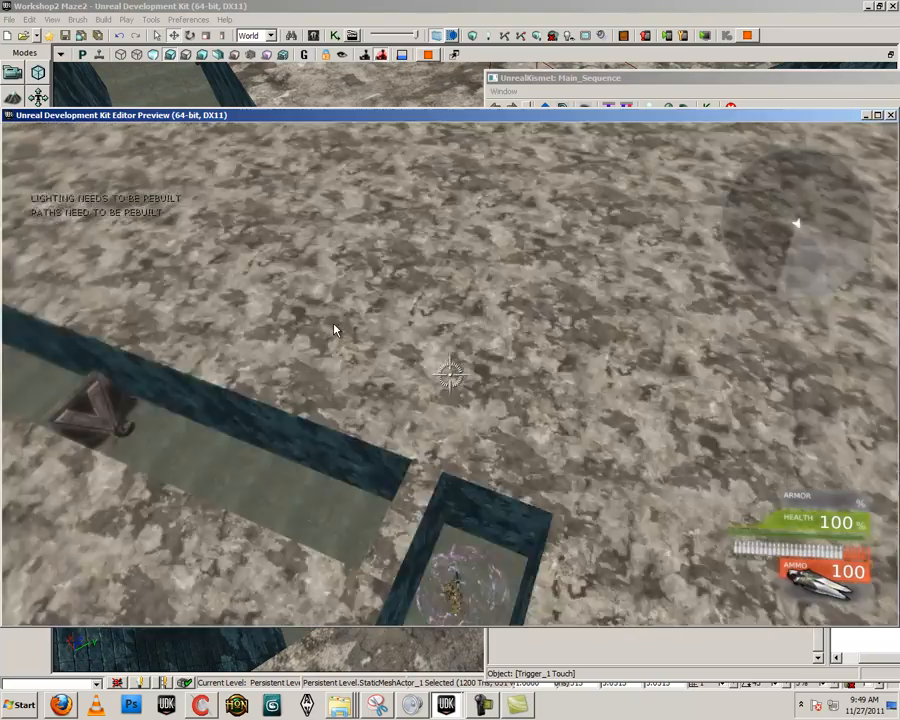
Run to another green blob, return to the sphere to retest the teleport, and end the playtest
{"action": "key", "text": "w"}
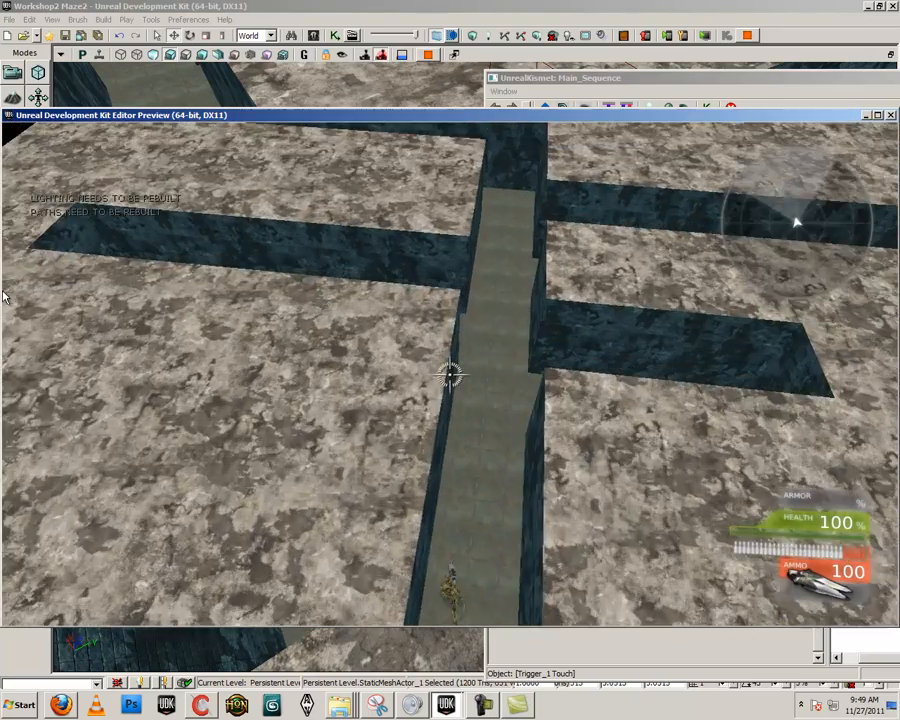
{"action": "key", "text": "w"}
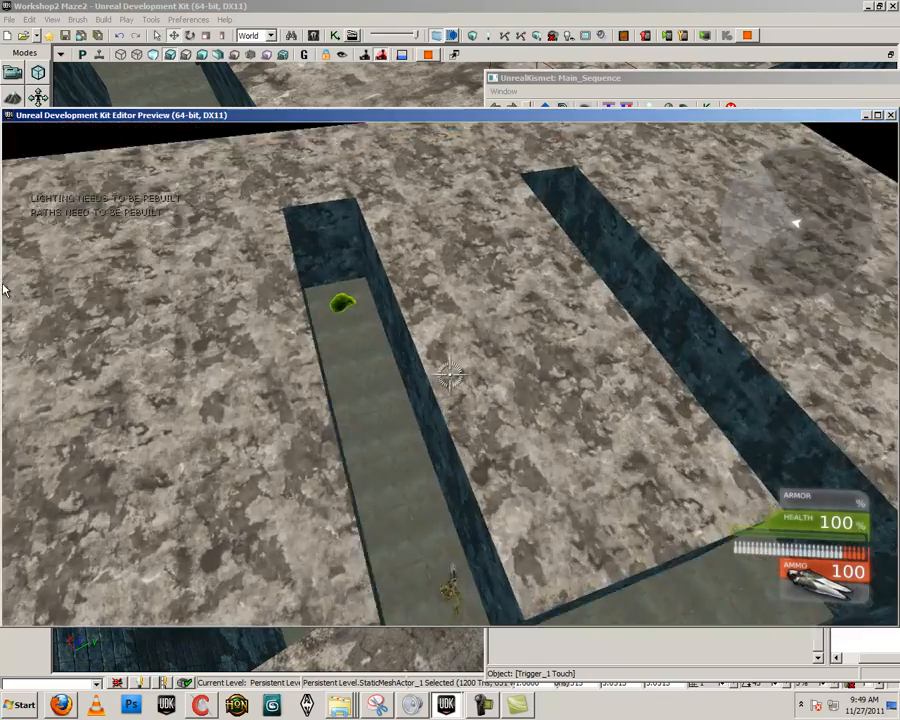
{"action": "key", "text": "w"}
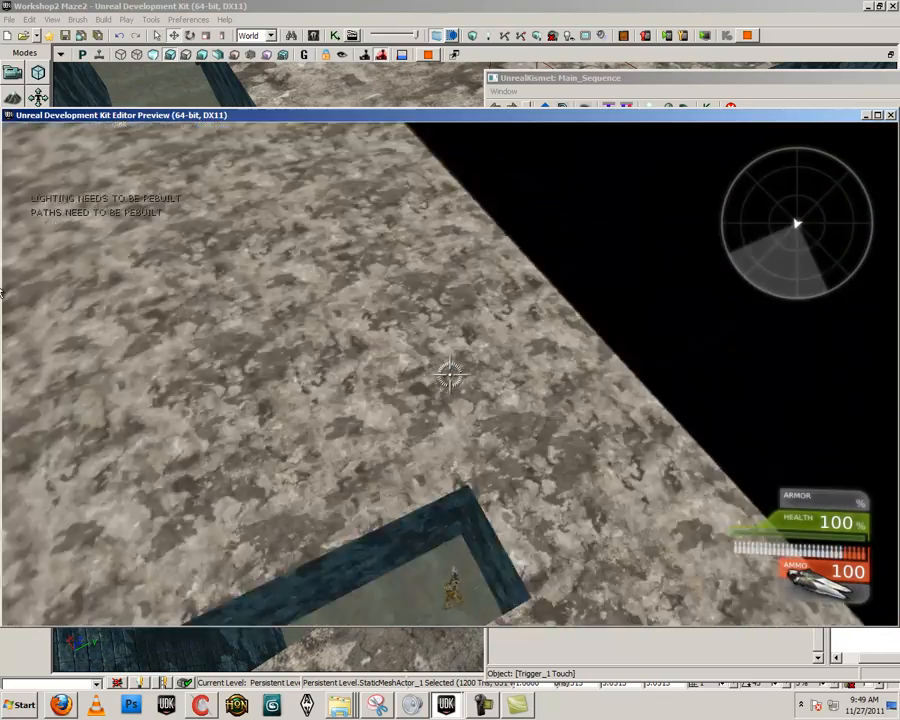
{"action": "key", "text": "w"}
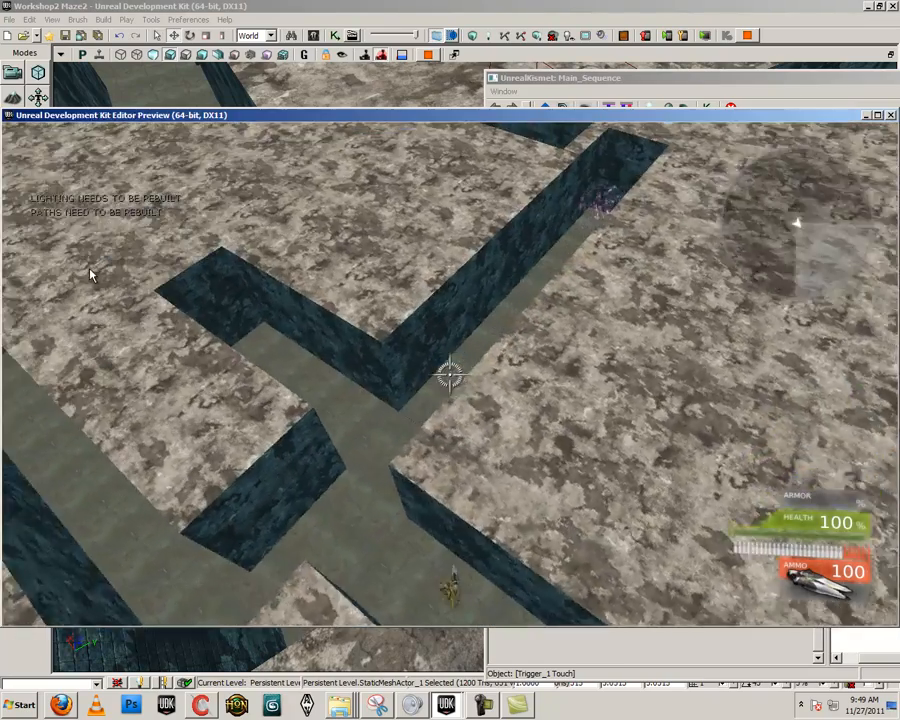
{"action": "key", "text": "w"}
{"action": "key", "text": "w"}
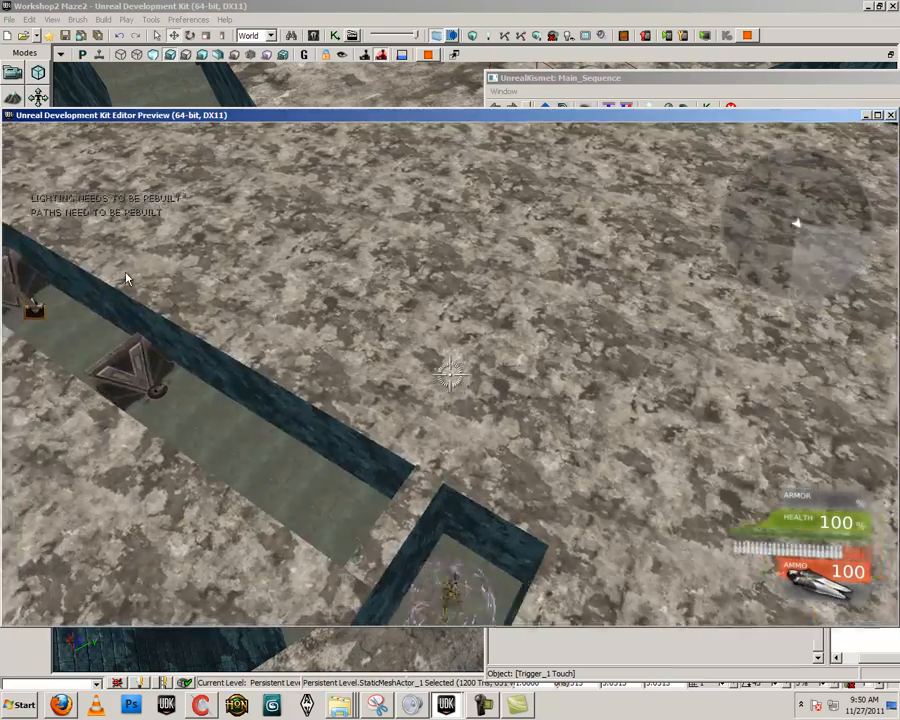
{"action": "key", "text": "s"}
{"action": "key", "text": "w"}
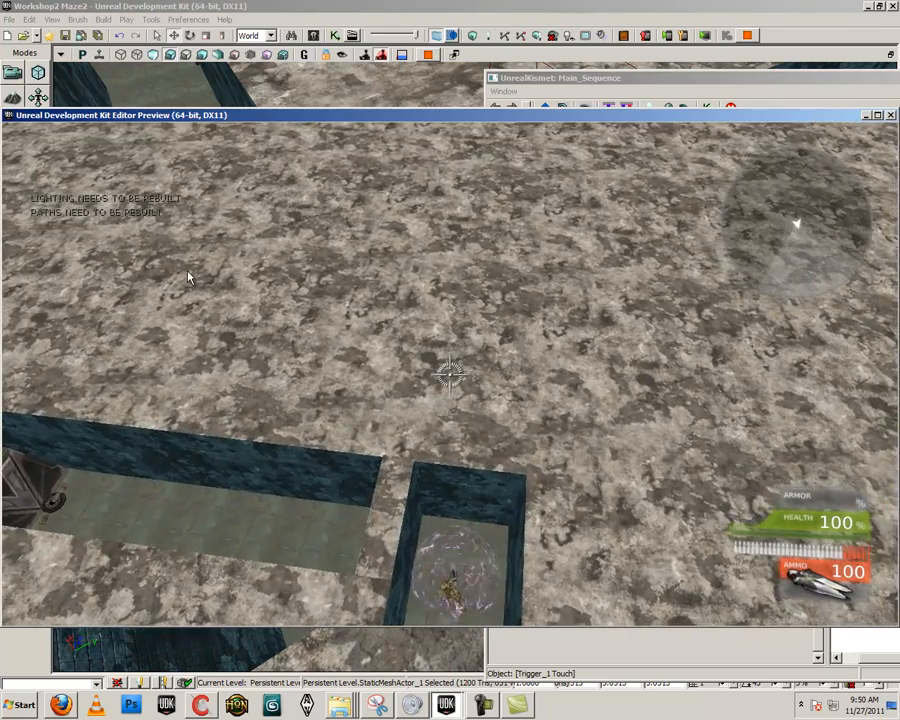
{"action": "key", "text": "s"}
{"action": "key", "text": "w"}
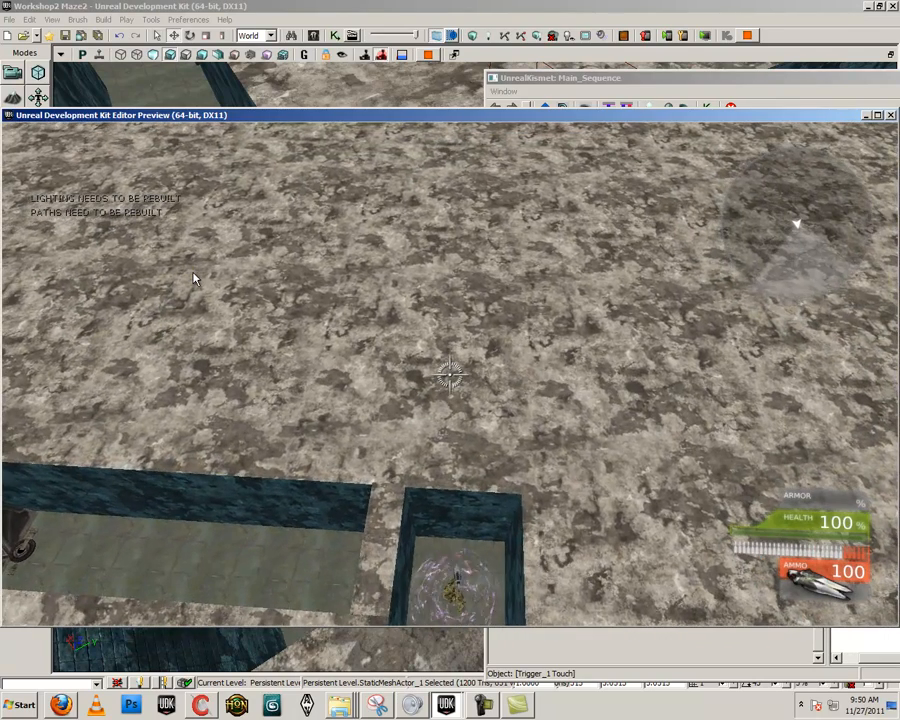
{"action": "key", "text": "Escape"}
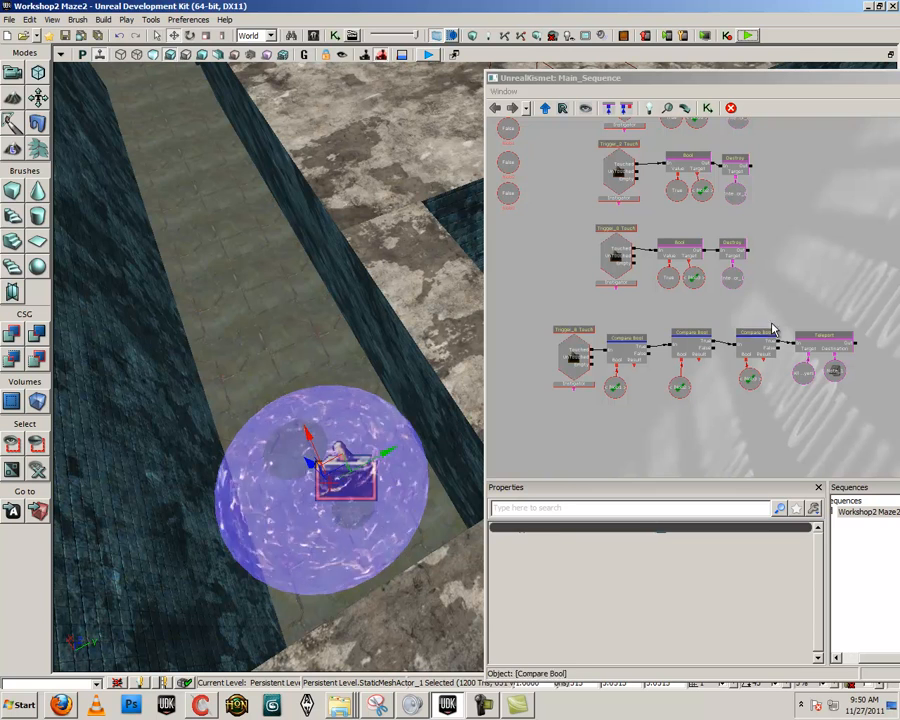
Set the Max Trigger Count of the Trigger_8 Touch event to 0
{"action": "left_click", "coordinate": [570, 384]}
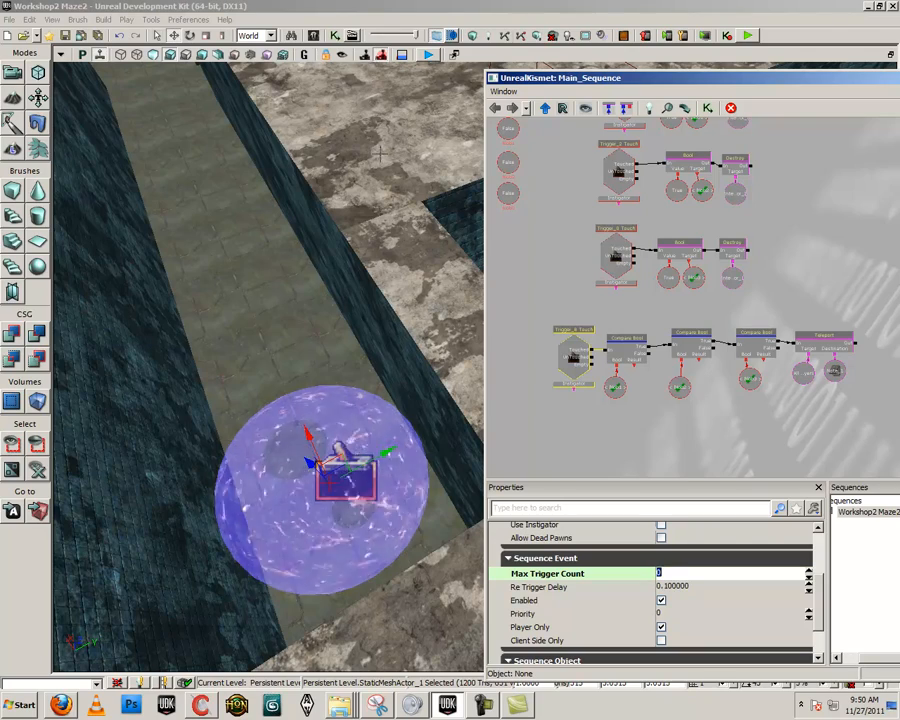
Start a playtest and run through the maze to collect the first two green blobs
{"action": "left_click", "coordinate": [748, 36]}
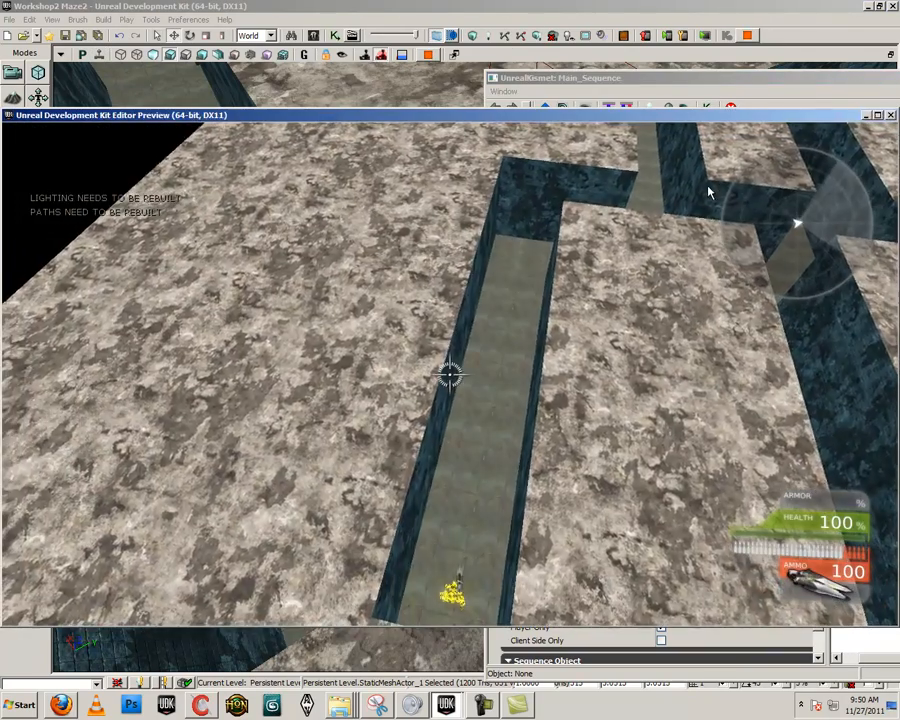
{"action": "key", "text": "w"}
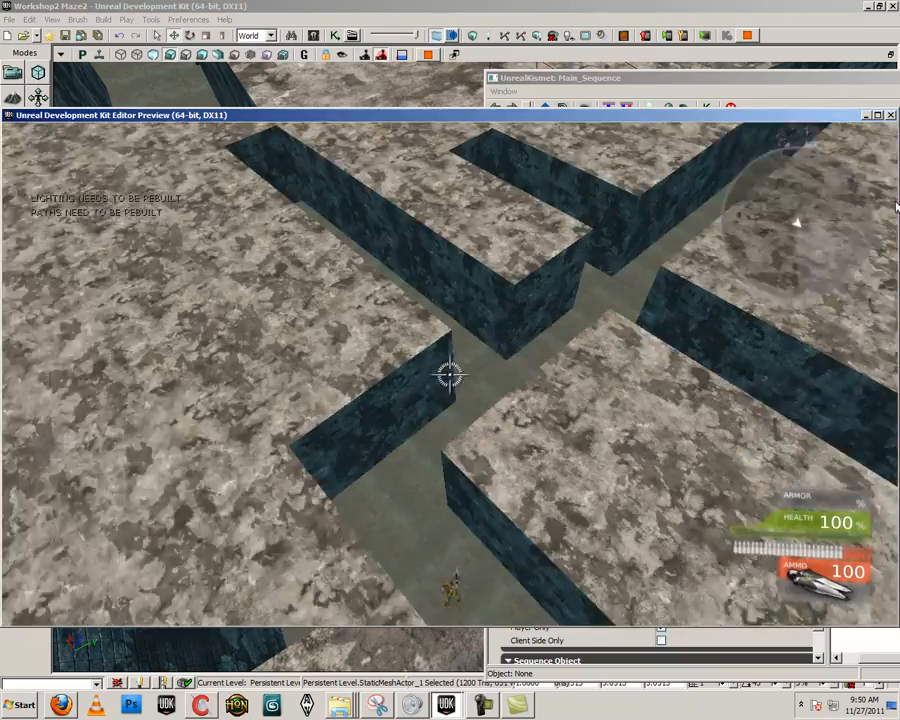
{"action": "key", "text": "w"}
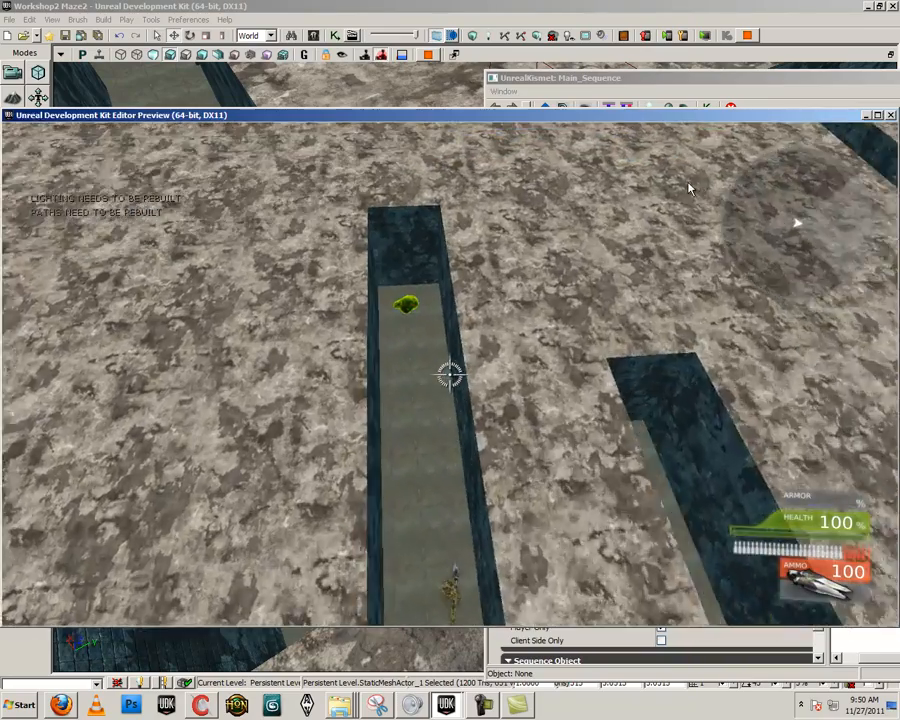
{"action": "key", "text": "w"}
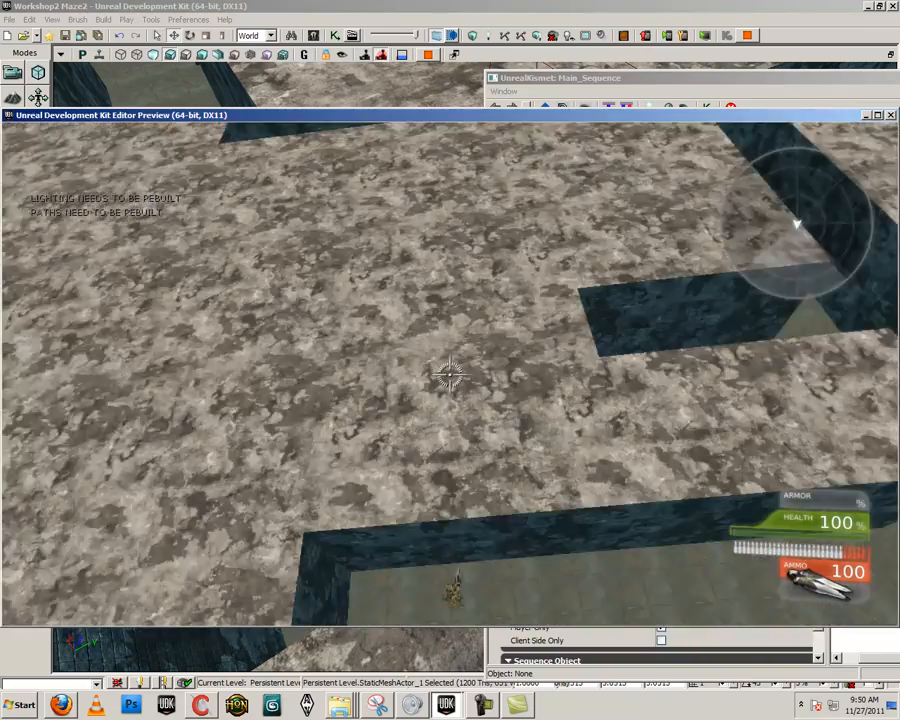
{"action": "key", "text": "w"}
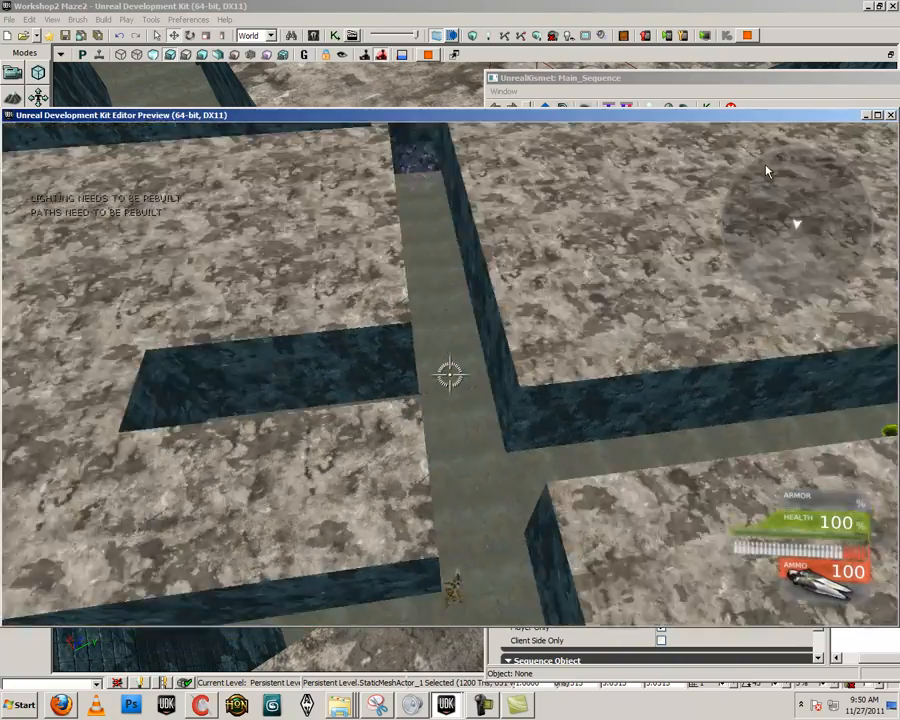
{"action": "key", "text": "w"}
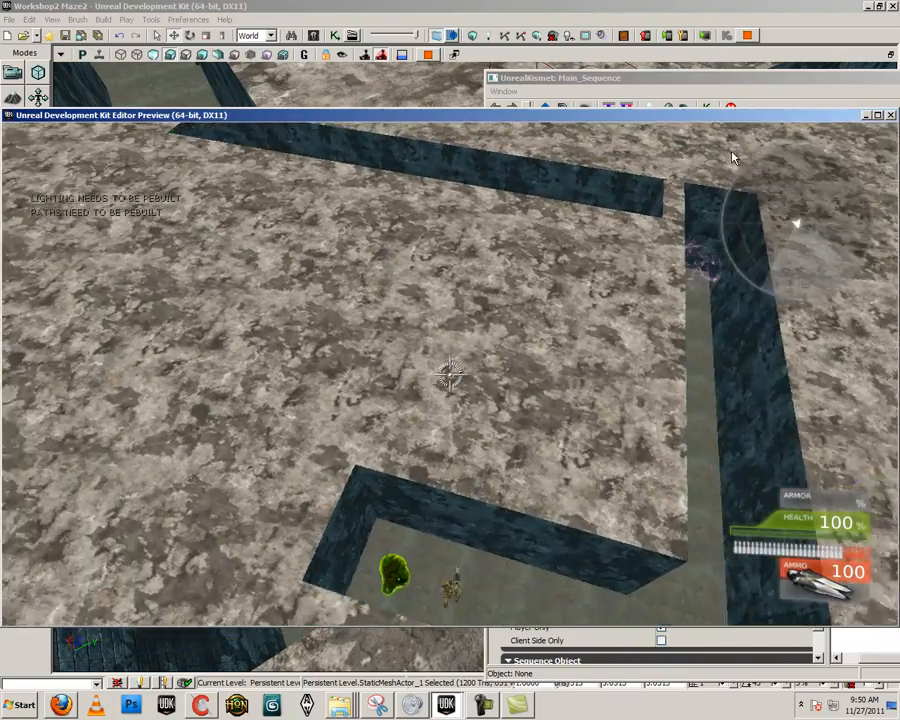
Run to the third green blob, return to the sphere around the chest to test the teleport, and end the playtest
{"action": "key", "text": "w"}
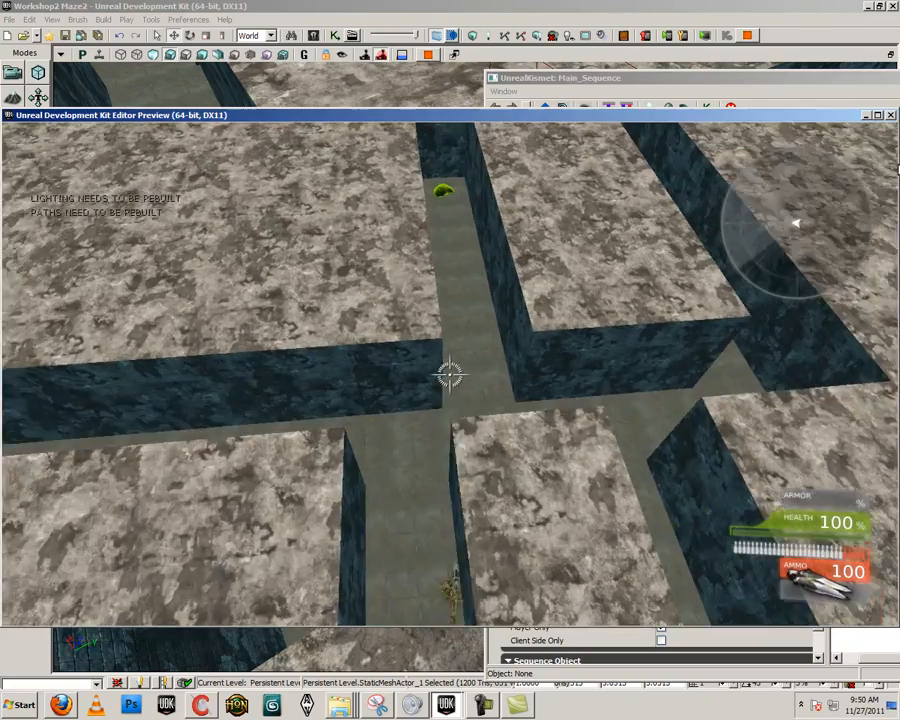
{"action": "key", "text": "w"}
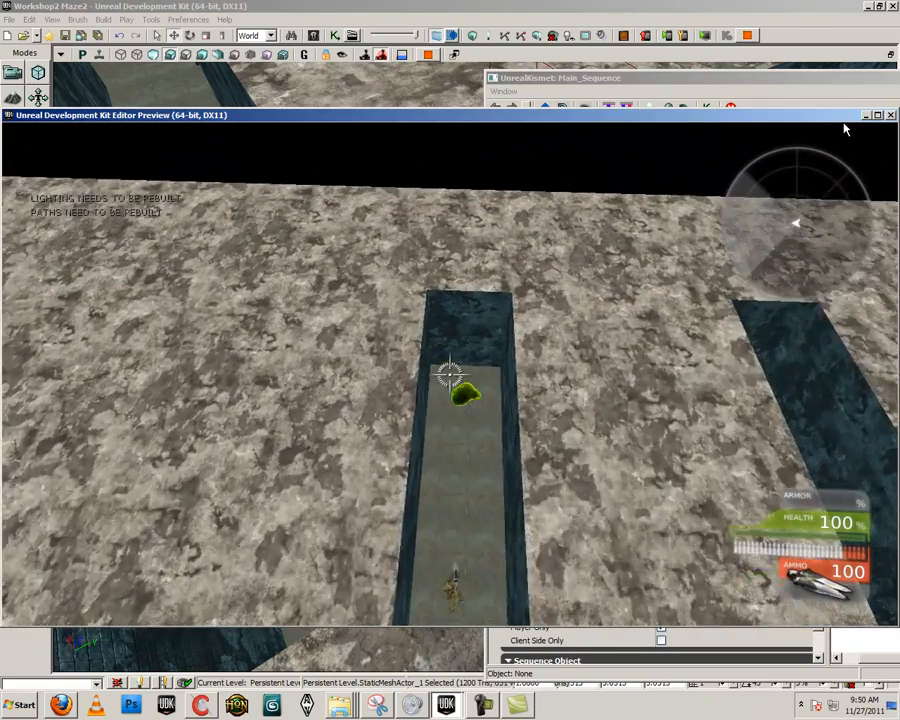
{"action": "key", "text": "w"}
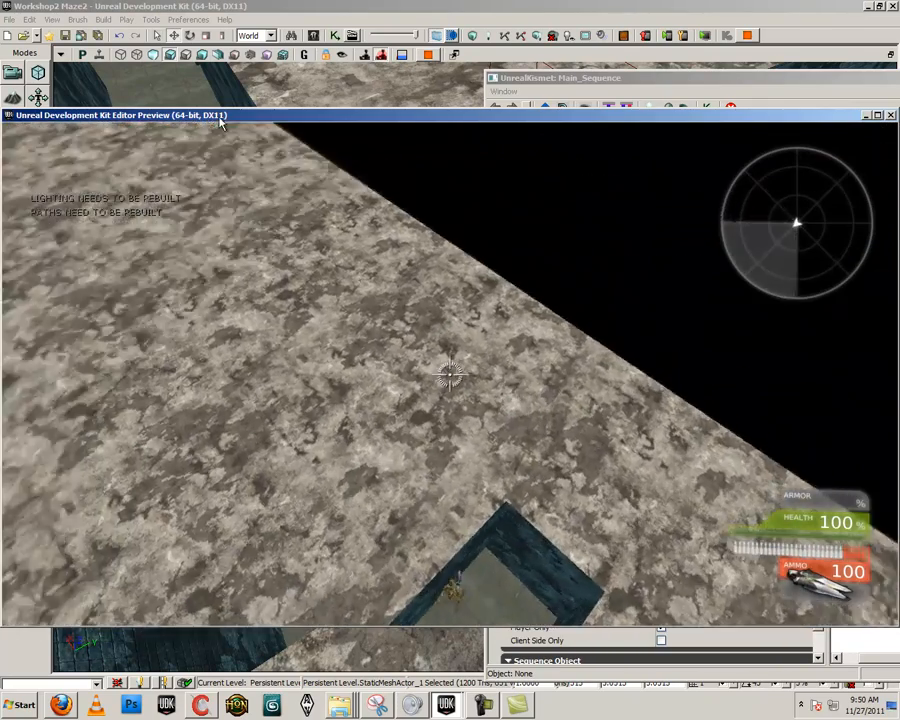
{"action": "key", "text": "w"}
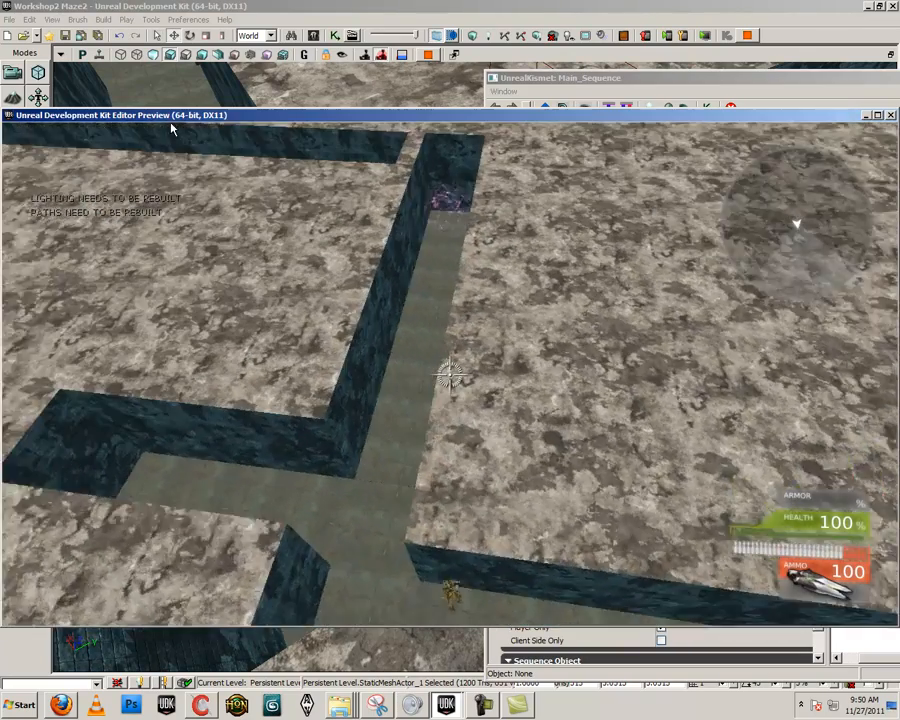
{"action": "key", "text": "w"}
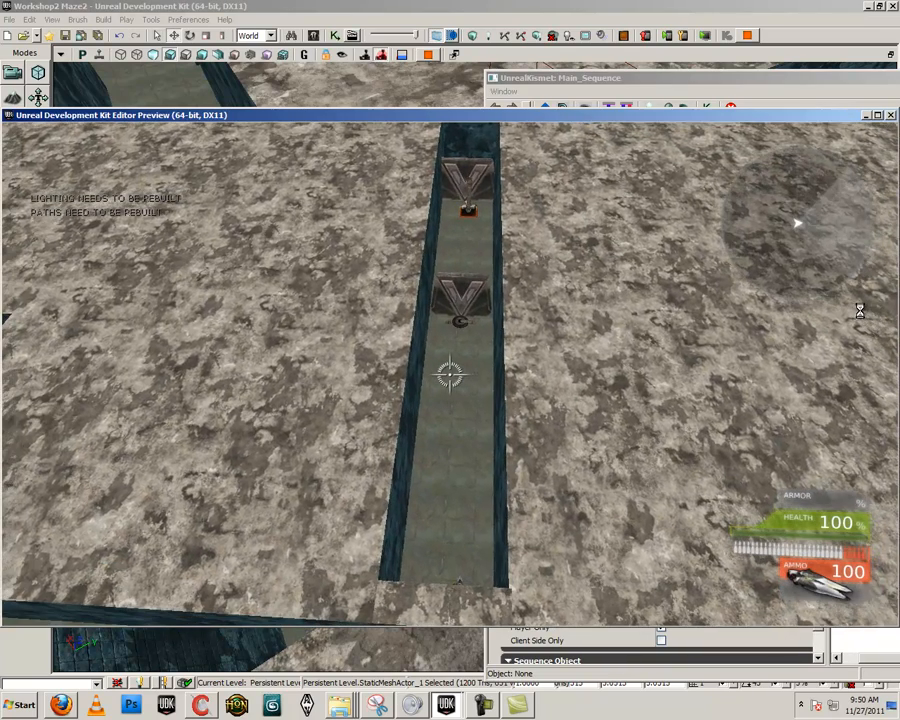
{"action": "key", "text": "Escape"}
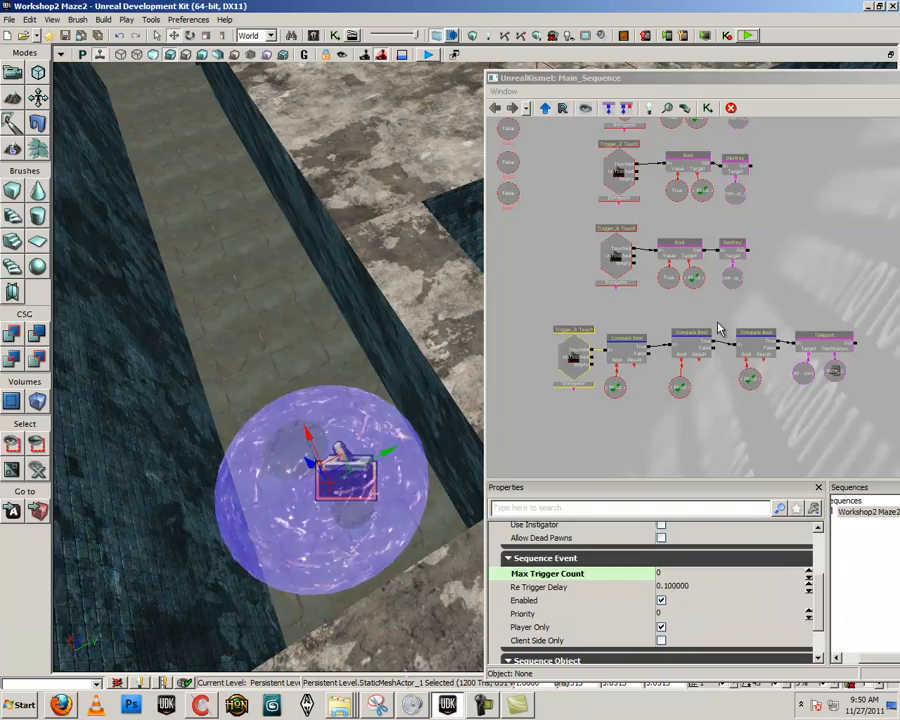
Move the Note_1 teleport destination out of its corridor and onto the maze's top surface beside the walls
{"action": "right_click_drag", "start_coordinate": [412, 394], "coordinate": [304, 521]}
{"action": "left_click", "coordinate": [461, 524]}
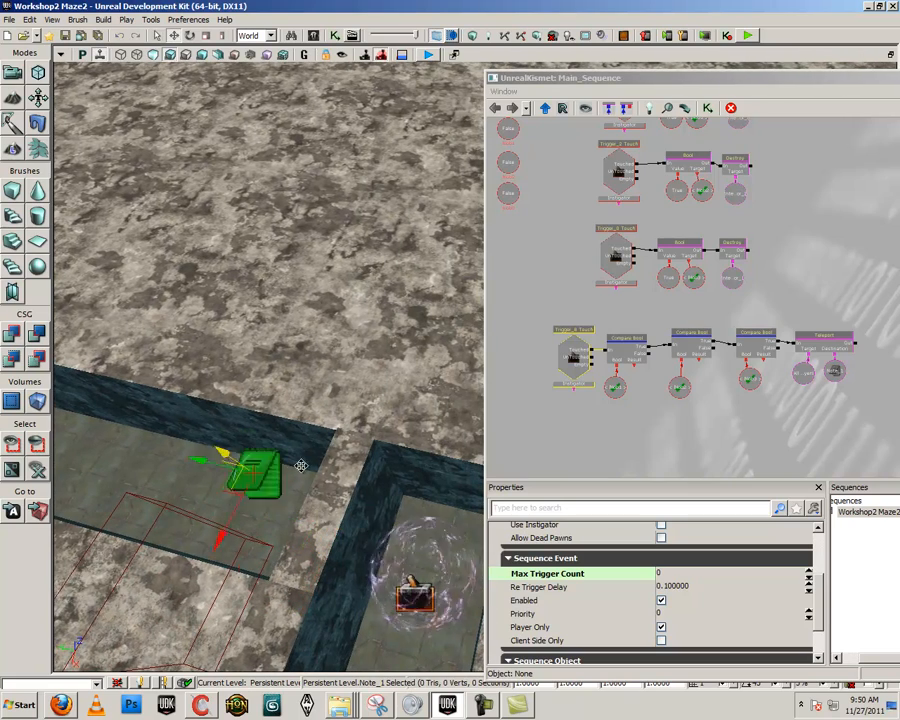
{"action": "left_click_drag", "start_coordinate": [301, 466], "coordinate": [172, 484]}
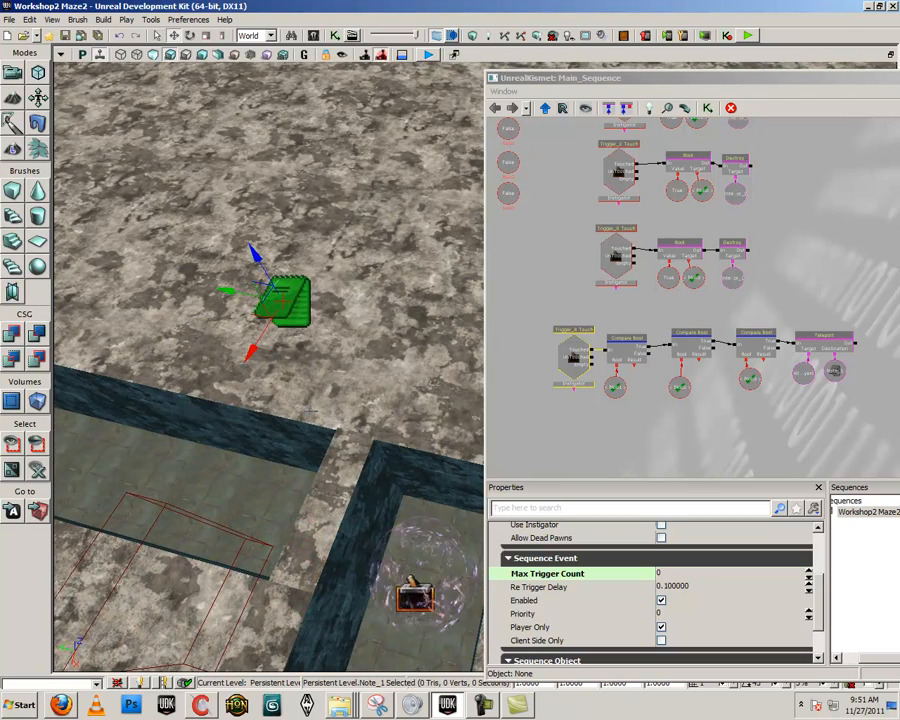
{"action": "right_click_drag", "start_coordinate": [310, 410], "coordinate": [172, 320]}
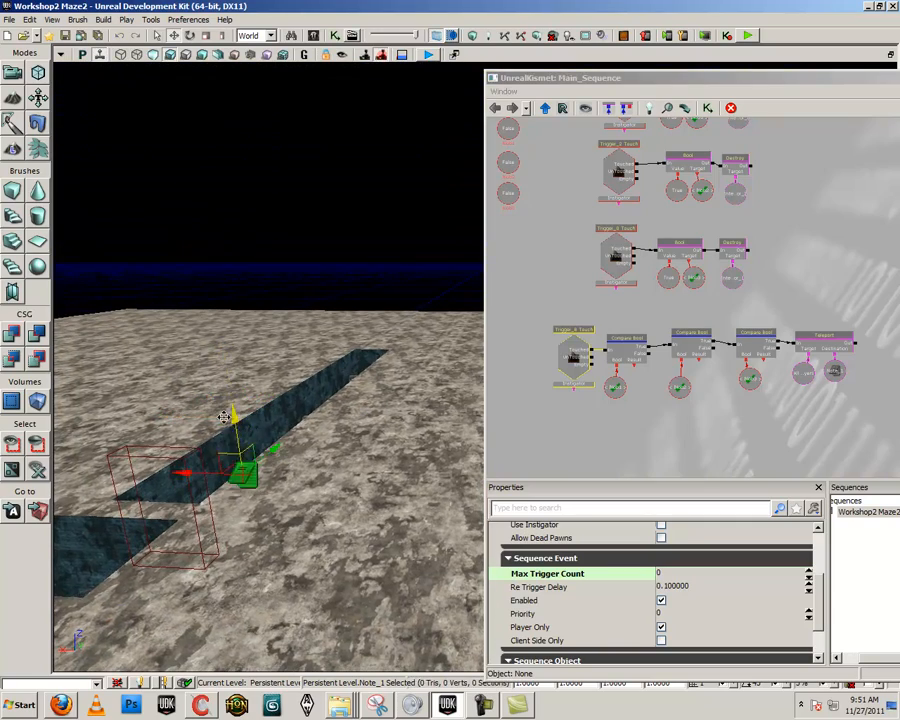
{"action": "right_click_drag", "start_coordinate": [218, 392], "coordinate": [254, 474]}
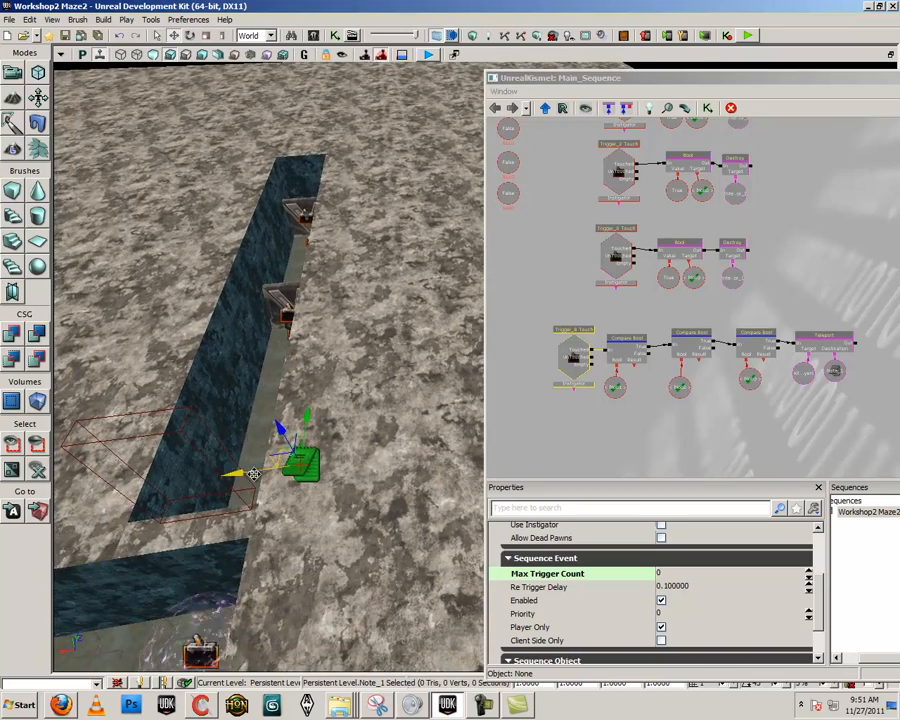
{"action": "left_click", "coordinate": [317, 325]}
{"action": "mouse_move", "coordinate": [317, 325]}
{"action": "right_mouse_down"}
{"action": "mouse_move", "coordinate": [285, 320]}
{"action": "mouse_move", "coordinate": [317, 325]}
{"action": "right_mouse_up"}
{"action": "right_click_drag", "start_coordinate": [245, 283], "coordinate": [346, 344]}
{"action": "right_click_drag", "start_coordinate": [328, 431], "coordinate": [393, 412]}
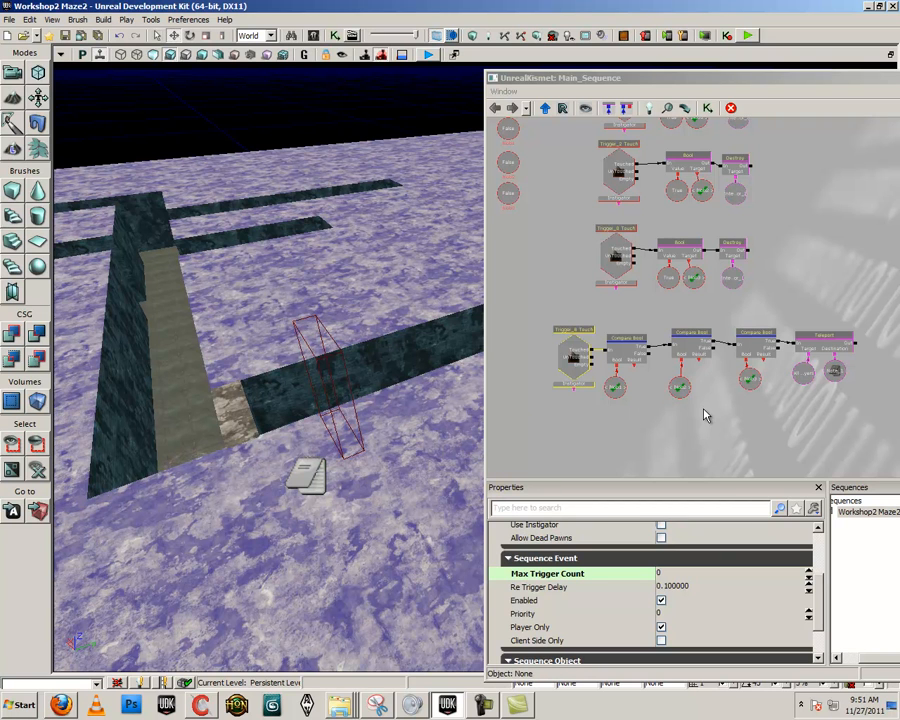
Detach the Trigger_8 Touch event below the teleport chain and paste a copy of the first Compare Bool beside it
{"action": "left_click", "coordinate": [607, 355]}
{"action": "left_click_drag", "start_coordinate": [571, 363], "coordinate": [569, 375], "text": "ctrl"}
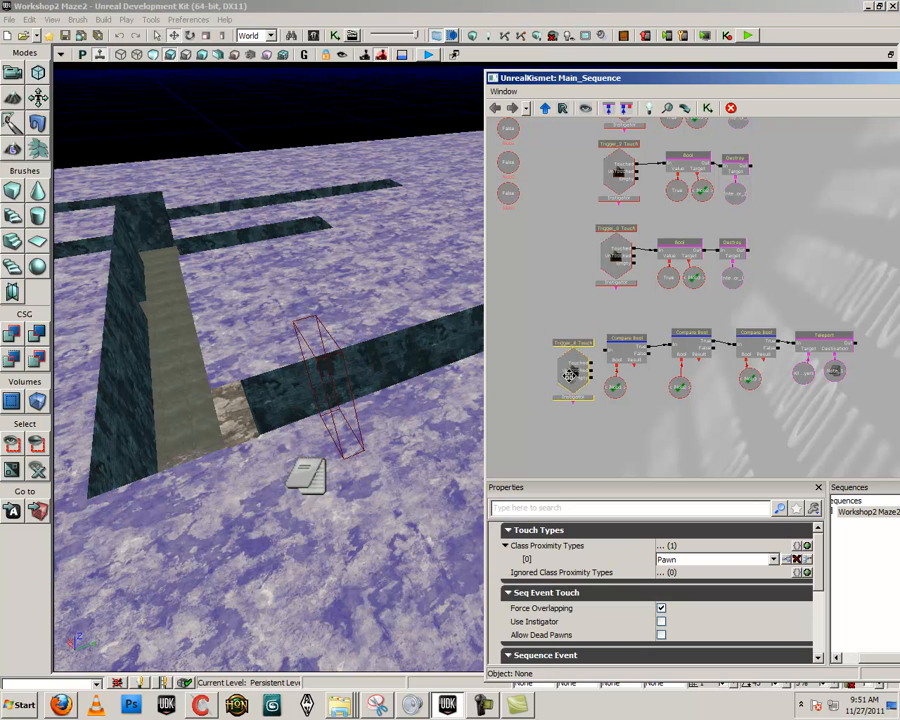
{"action": "left_click", "coordinate": [632, 381]}
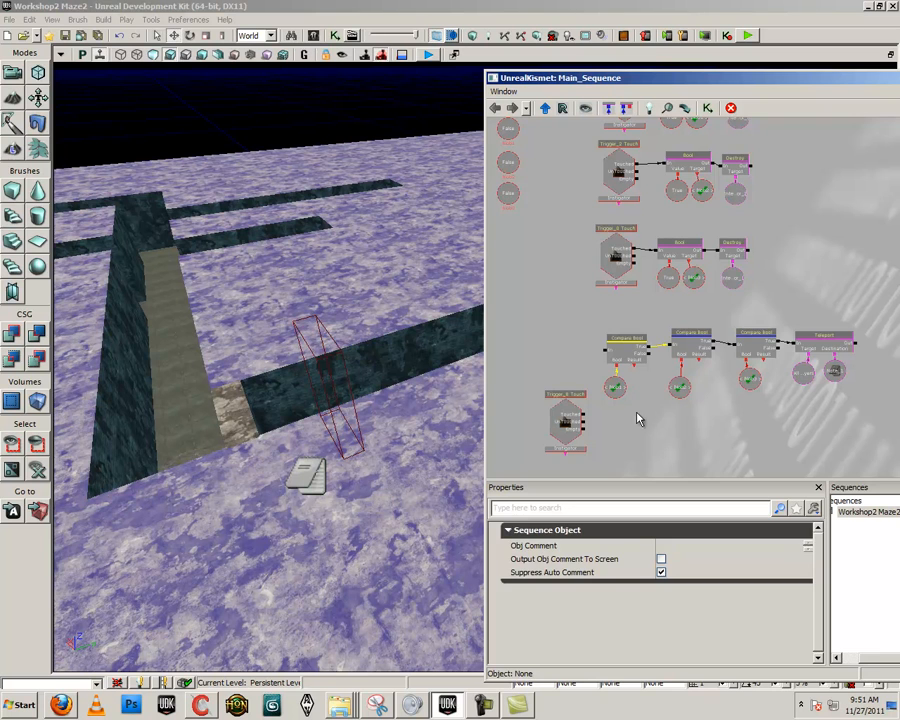
{"action": "left_click", "coordinate": [618, 433]}
{"action": "key", "text": "ctrl+v"}
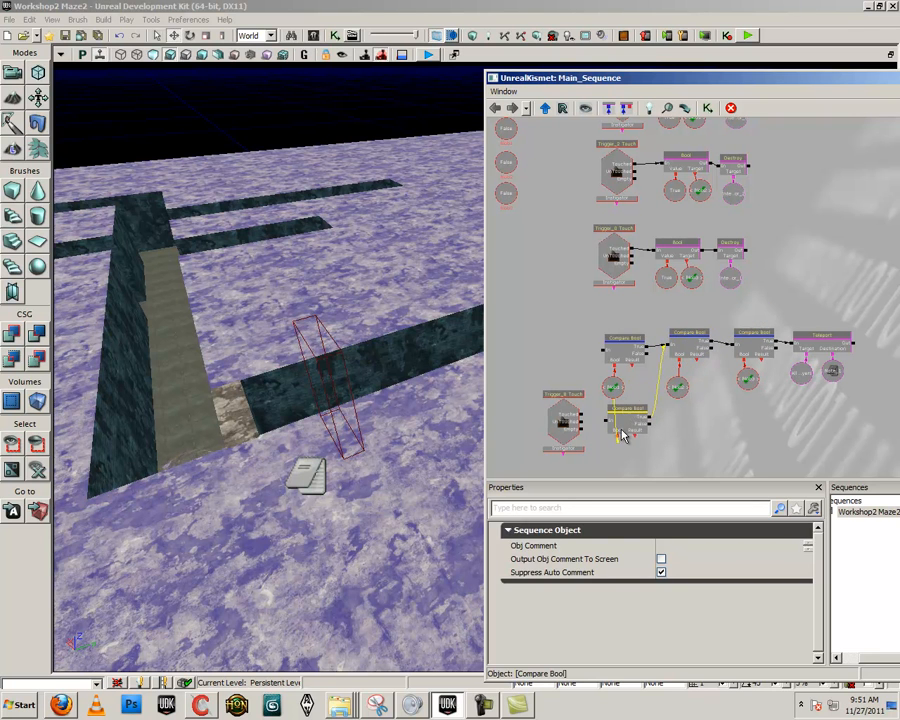
Break the copied Compare Bool's existing links and connect the Touched output of Trigger_8 Touch to its In
{"action": "left_click", "coordinate": [619, 441]}
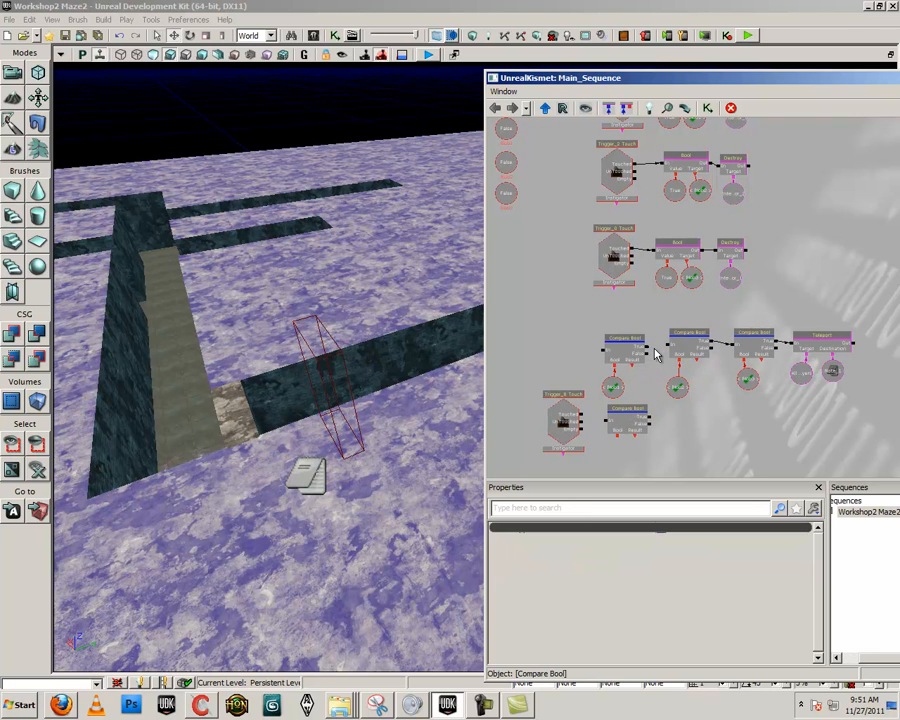
{"action": "left_click", "coordinate": [632, 425]}
{"action": "left_click_drag", "start_coordinate": [575, 425], "coordinate": [566, 433]}
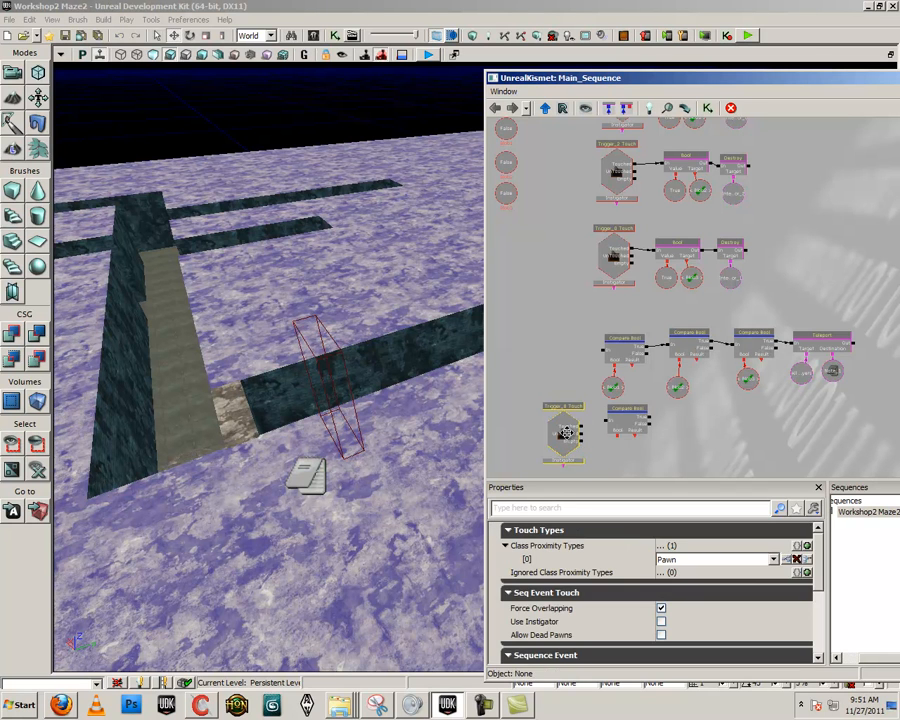
{"action": "left_click_drag", "start_coordinate": [624, 421], "coordinate": [650, 385]}
Duplicate the teleport chain's three blob named variables below the new Compare Bool
{"action": "left_click", "coordinate": [615, 327]}
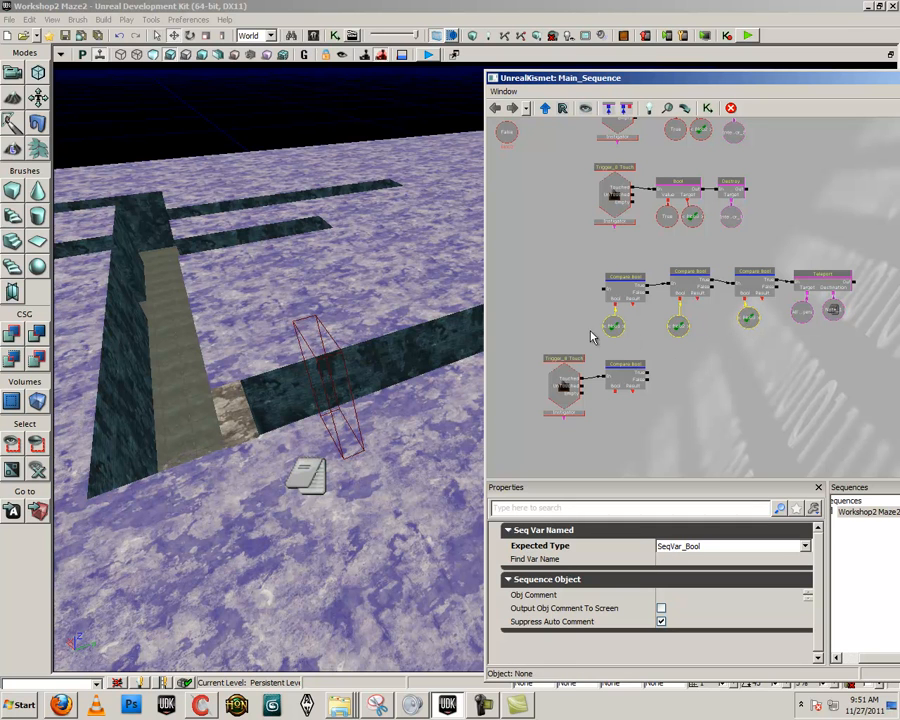
{"action": "left_click", "coordinate": [630, 440]}
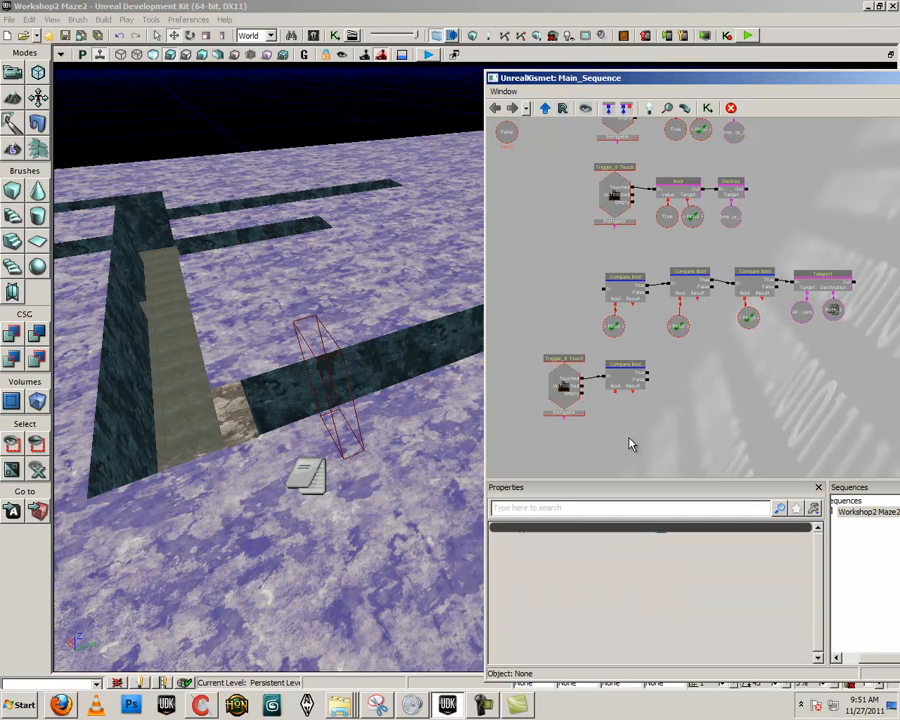
{"action": "left_click_drag", "start_coordinate": [557, 270], "coordinate": [580, 378]}
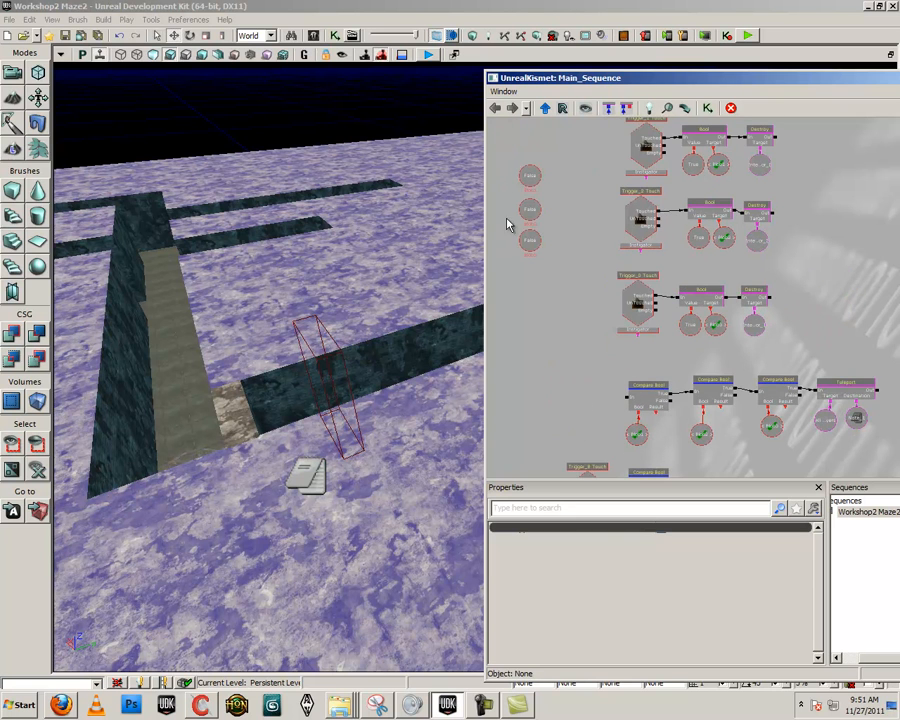
{"action": "left_click_drag", "start_coordinate": [567, 370], "coordinate": [583, 236]}
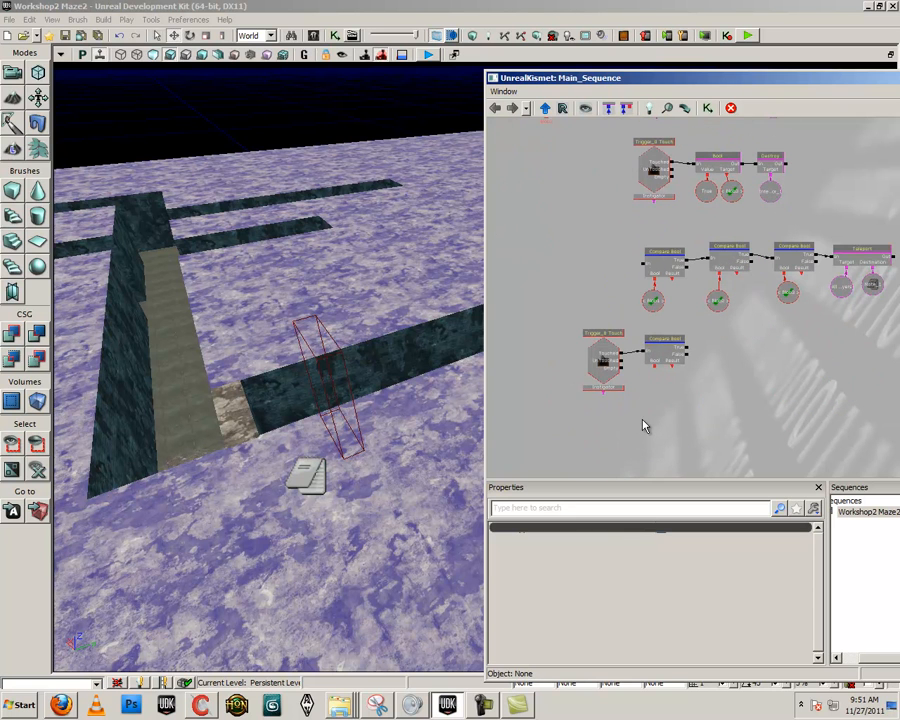
{"action": "key", "text": "ctrl+v"}
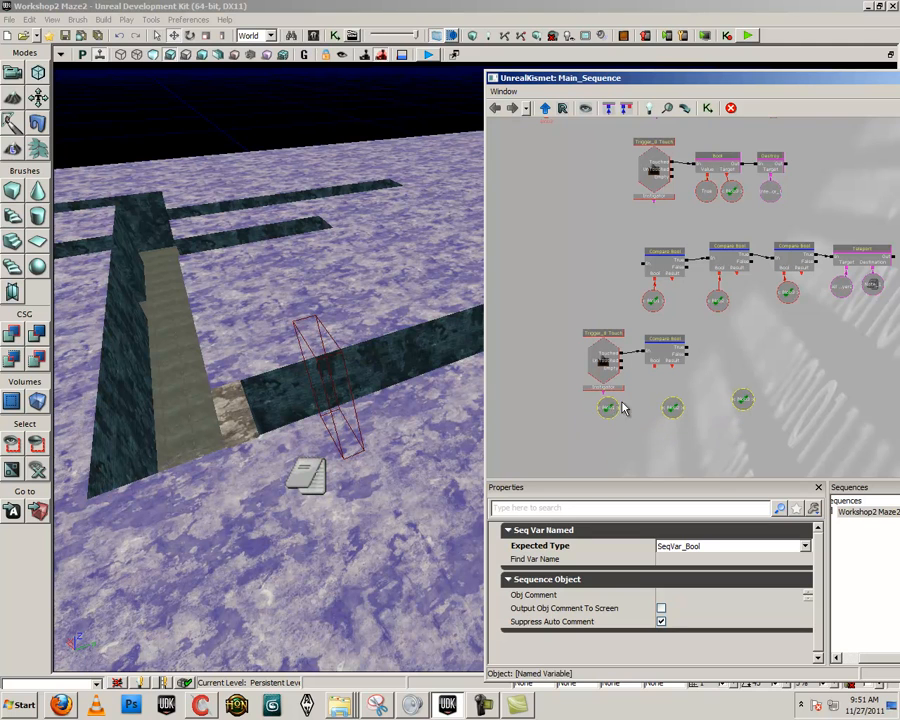
Line up the three copied named variables in a row and link them all to the new Compare Bool's Bool input
{"action": "left_click", "coordinate": [737, 405]}
{"action": "left_click_drag", "start_coordinate": [737, 405], "coordinate": [719, 411], "text": "ctrl"}
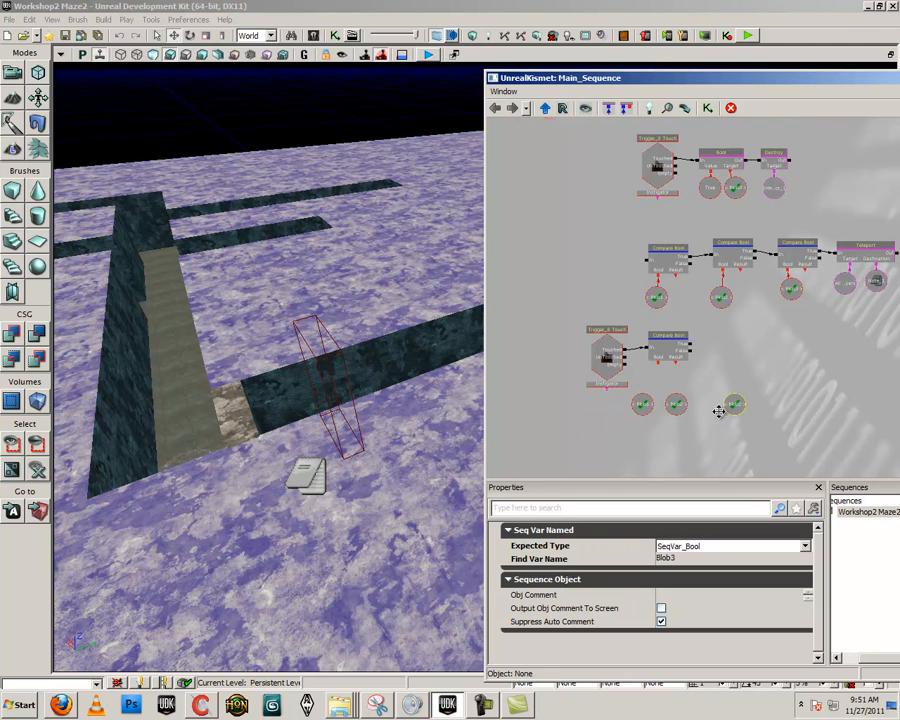
{"action": "left_click_drag", "start_coordinate": [659, 366], "coordinate": [644, 400]}
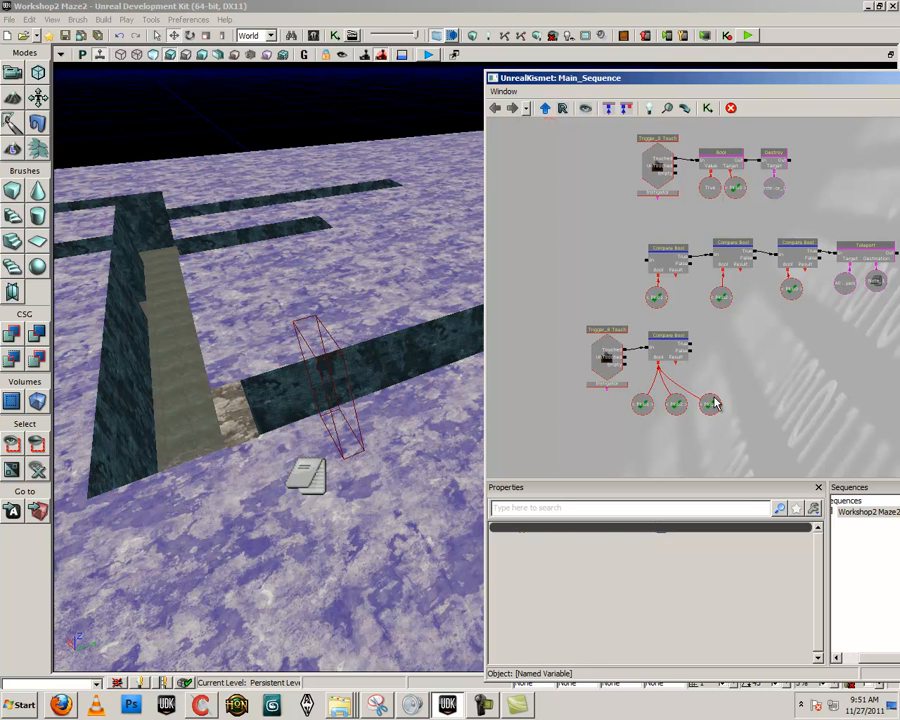
Duplicate the Teleport action with its All Players target and Note_1 destination, and link the new Compare Bool's True output to it
{"action": "left_click_drag", "start_coordinate": [741, 381], "coordinate": [687, 383]}
{"action": "left_click", "coordinate": [795, 267]}
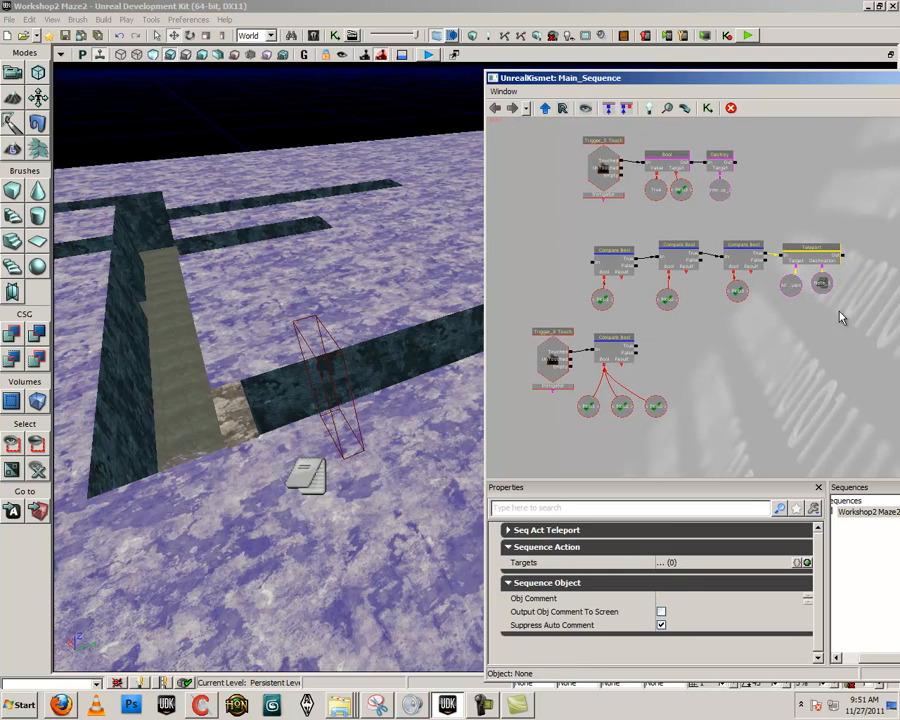
{"action": "left_click", "coordinate": [794, 280]}
{"action": "key", "text": "ctrl+v"}
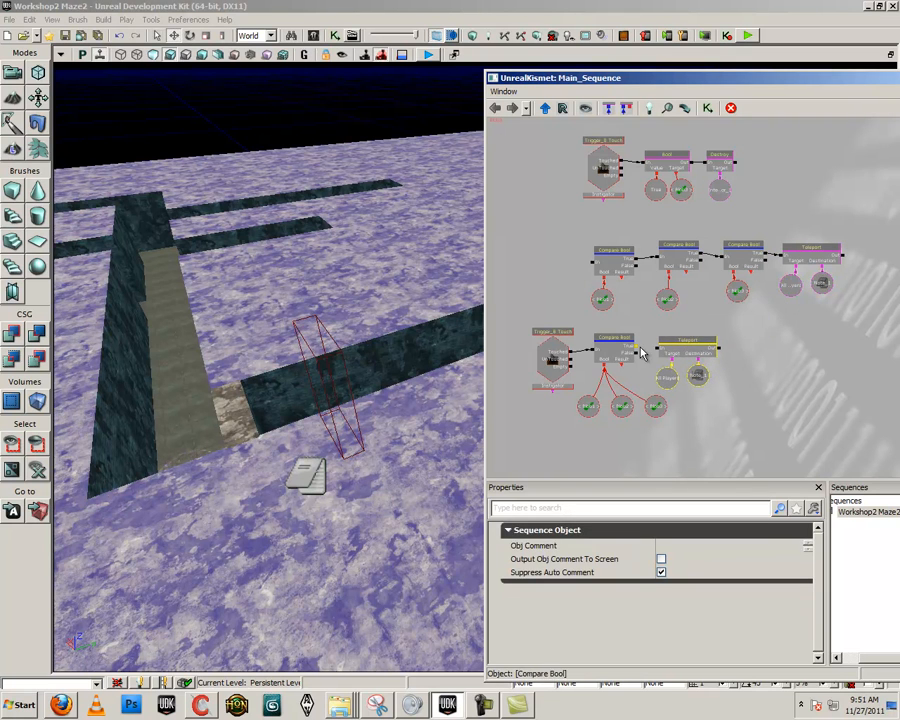
{"action": "left_click_drag", "start_coordinate": [639, 347], "coordinate": [657, 347]}
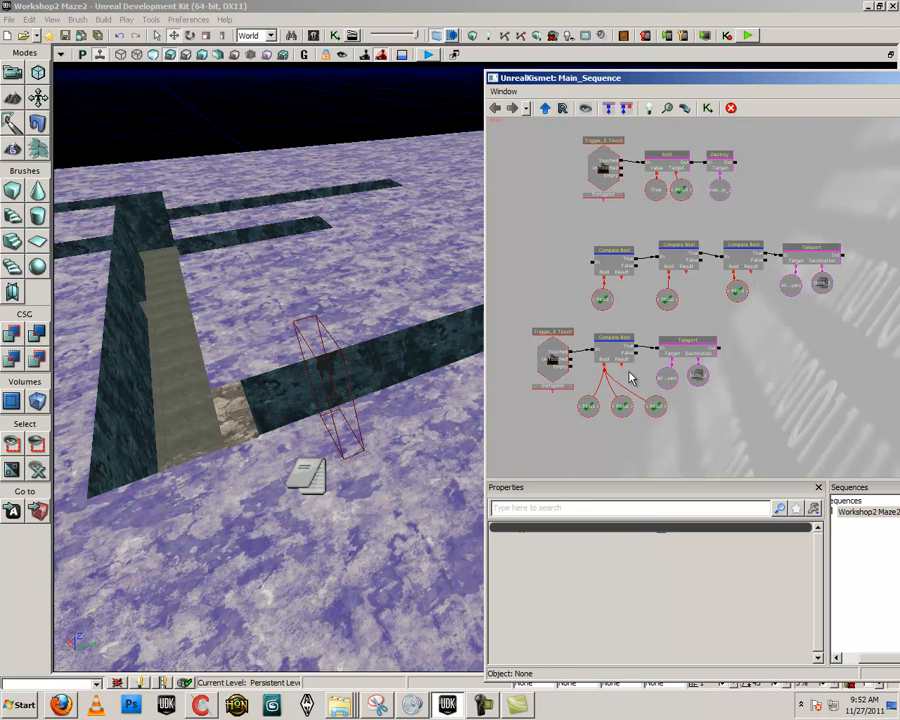
{"action": "left_click", "coordinate": [620, 404]}
{"action": "left_click", "coordinate": [667, 378]}
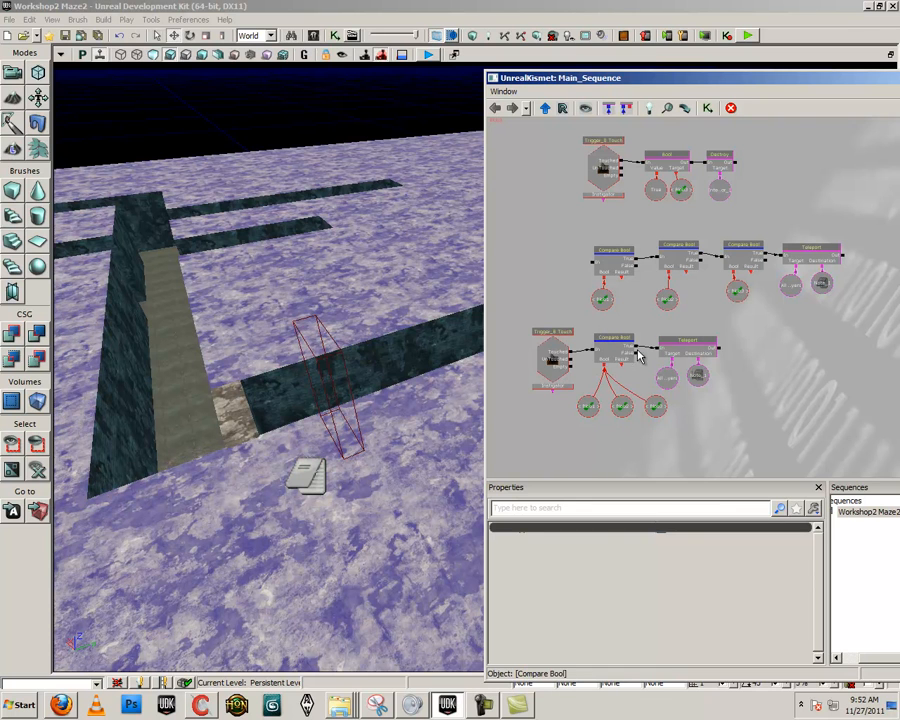
Playtest the level by running through the maze corridors to collect the green blobs
{"action": "right_click_drag", "start_coordinate": [440, 345], "coordinate": [611, 237]}
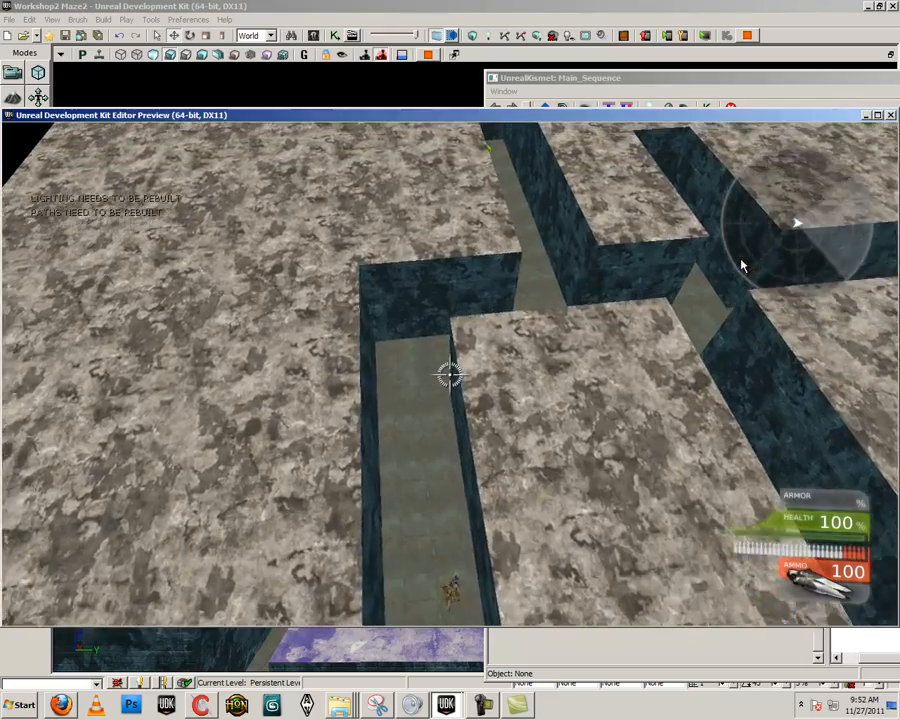
{"action": "key", "text": "w"}
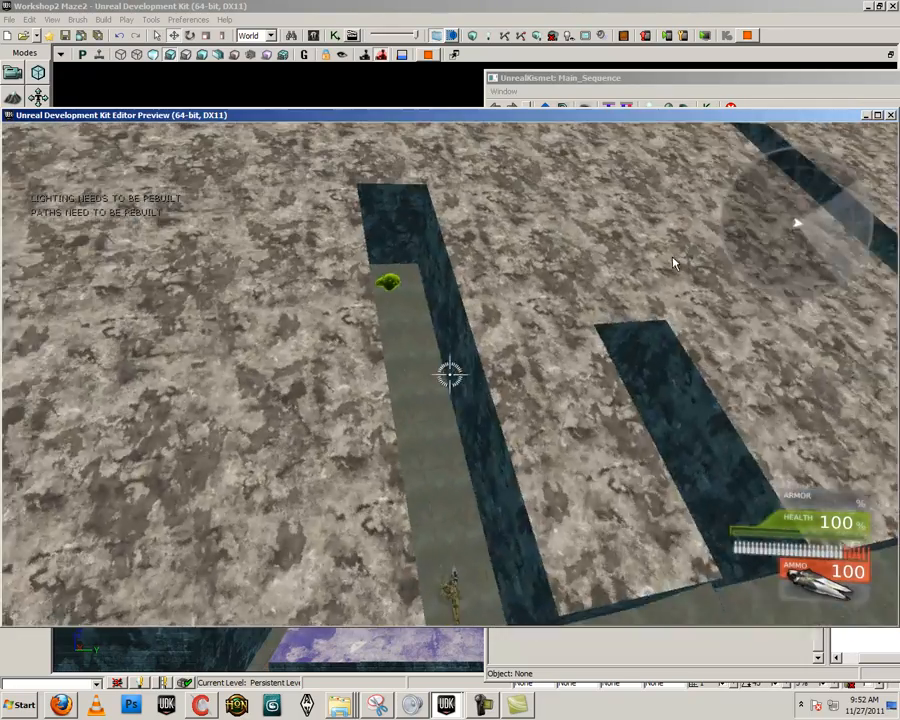
{"action": "key", "text": "w"}
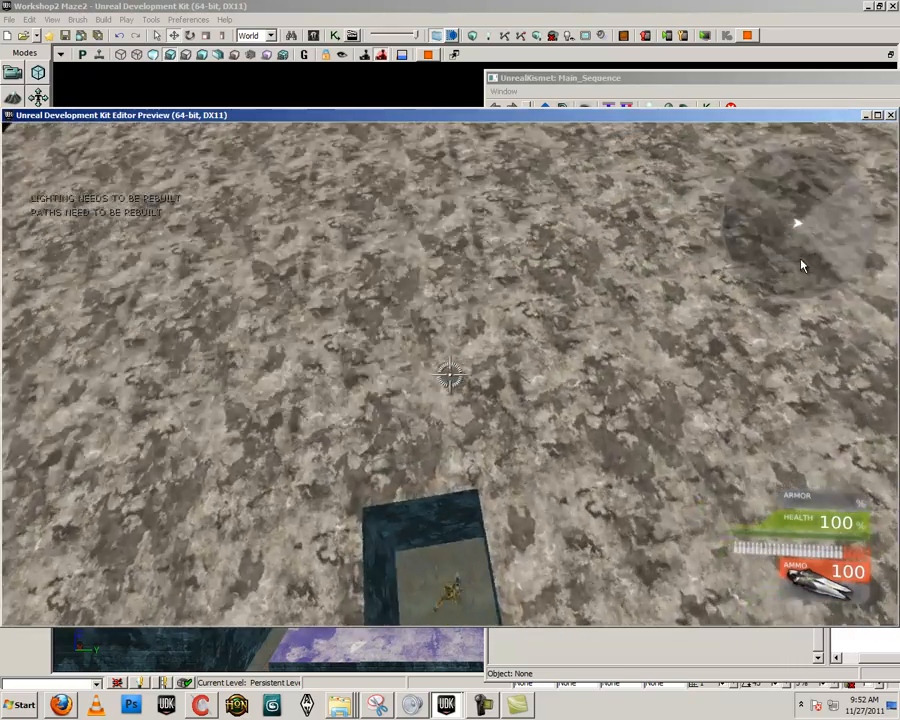
{"action": "key", "text": "w"}
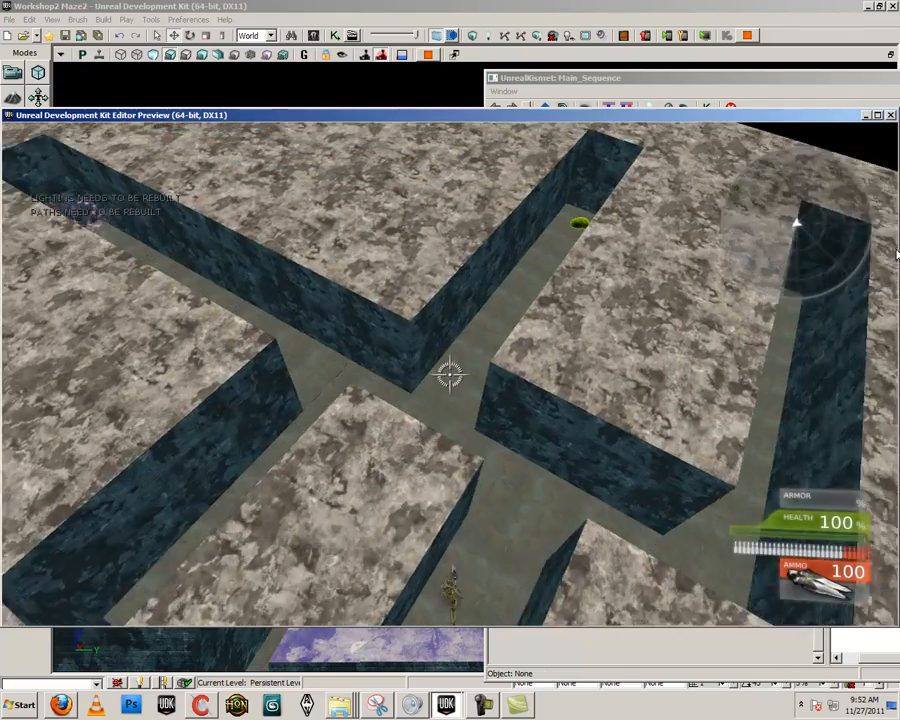
{"action": "key", "text": "w"}
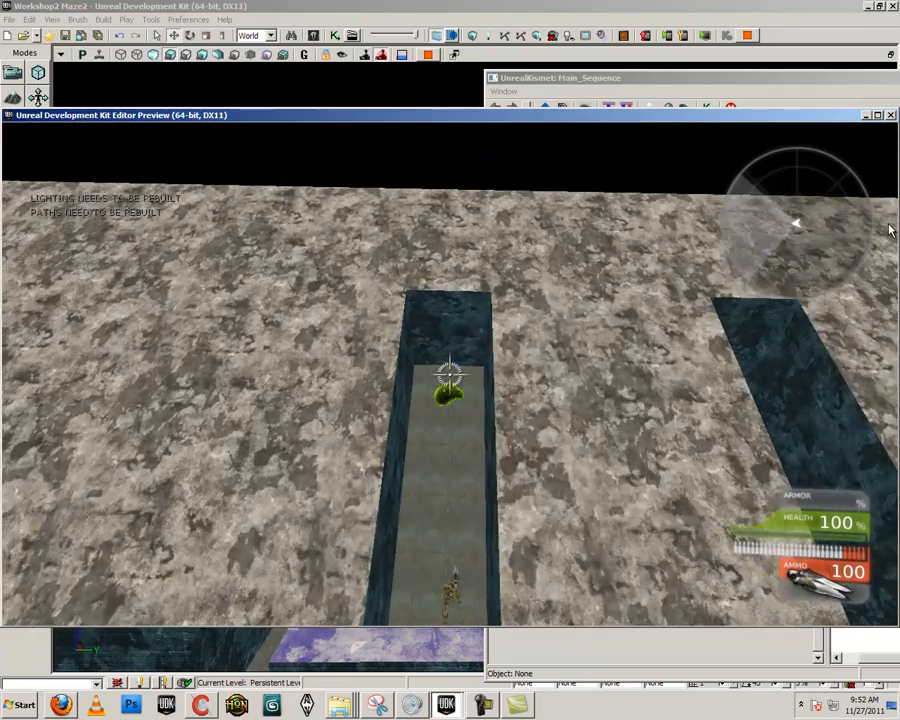
{"action": "key", "text": "w"}
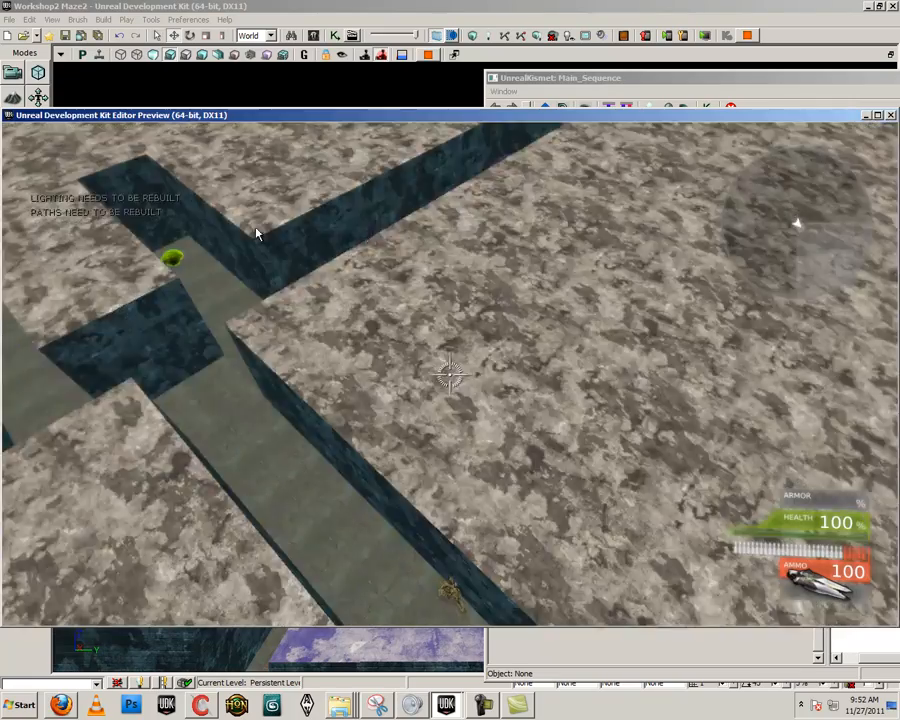
{"action": "key", "text": "w"}
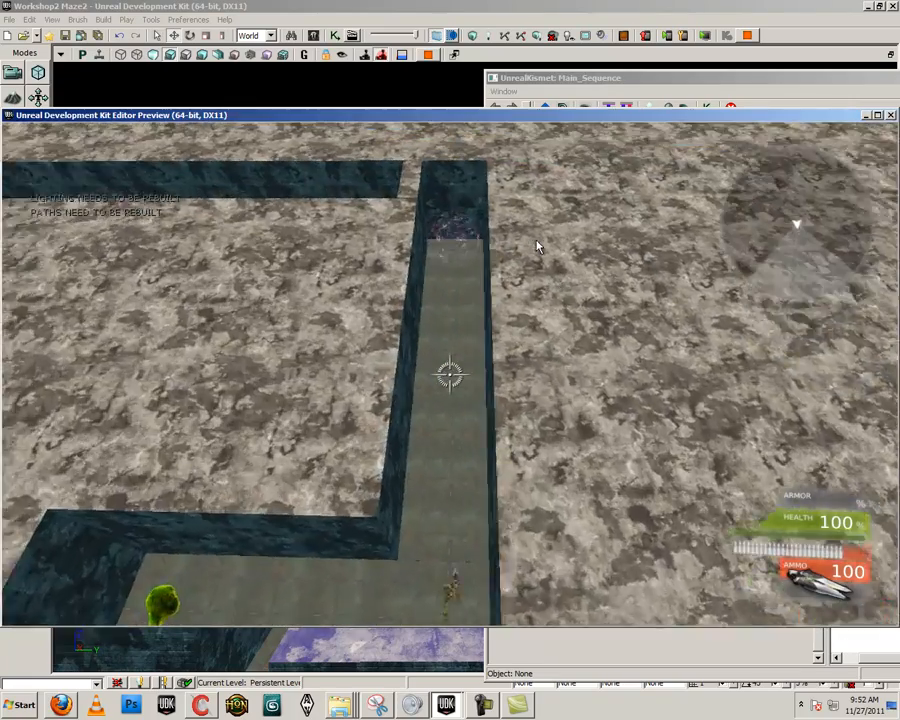
Run through the portal and on to the gated corridor with the chest, and end the playtest
{"action": "key", "text": "w"}
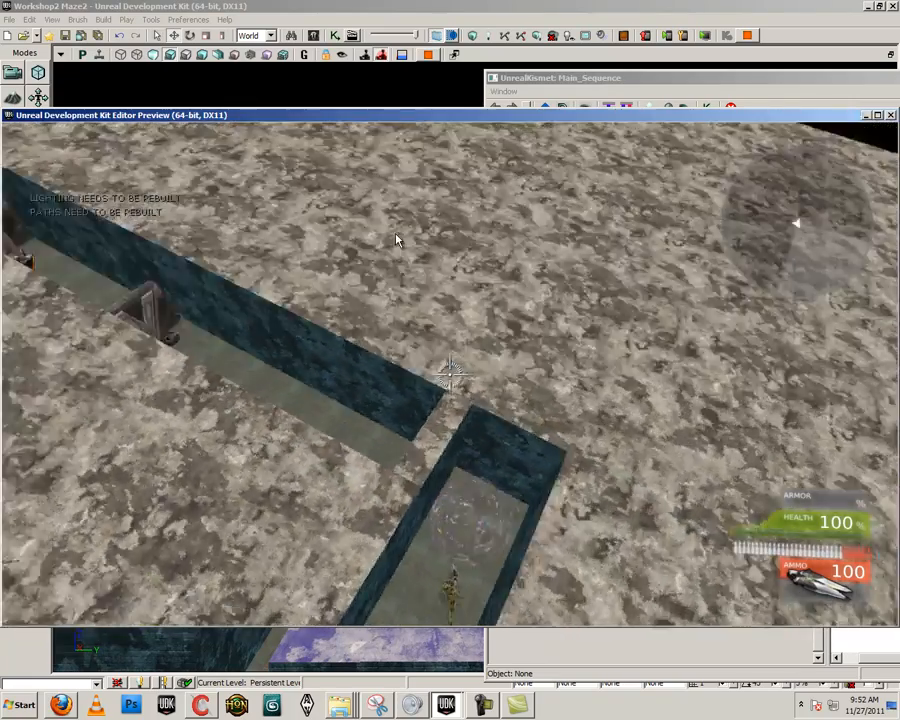
{"action": "key", "text": "w"}
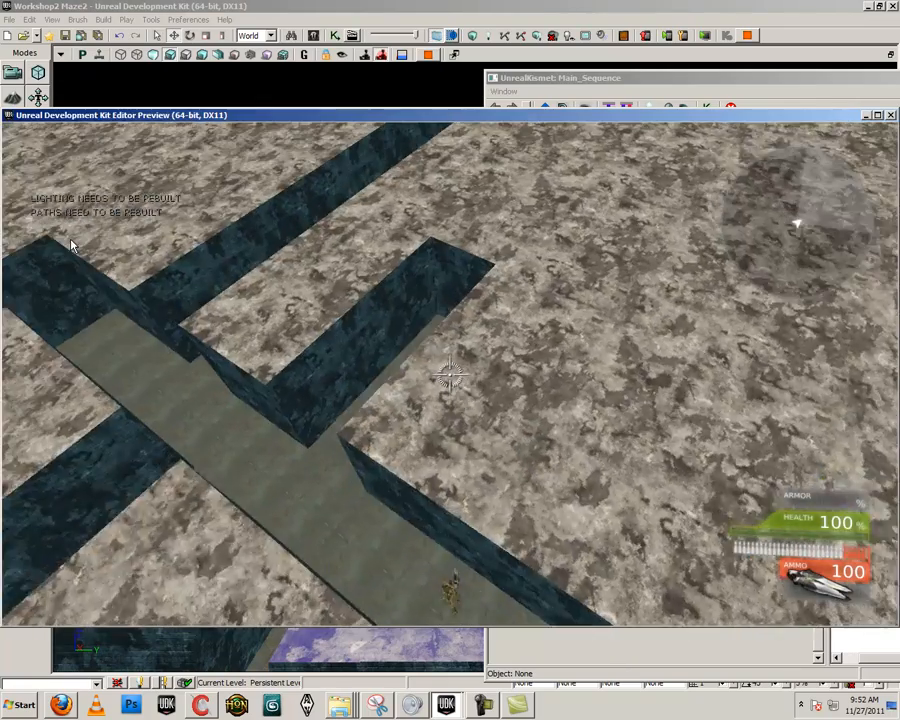
{"action": "key", "text": "w"}
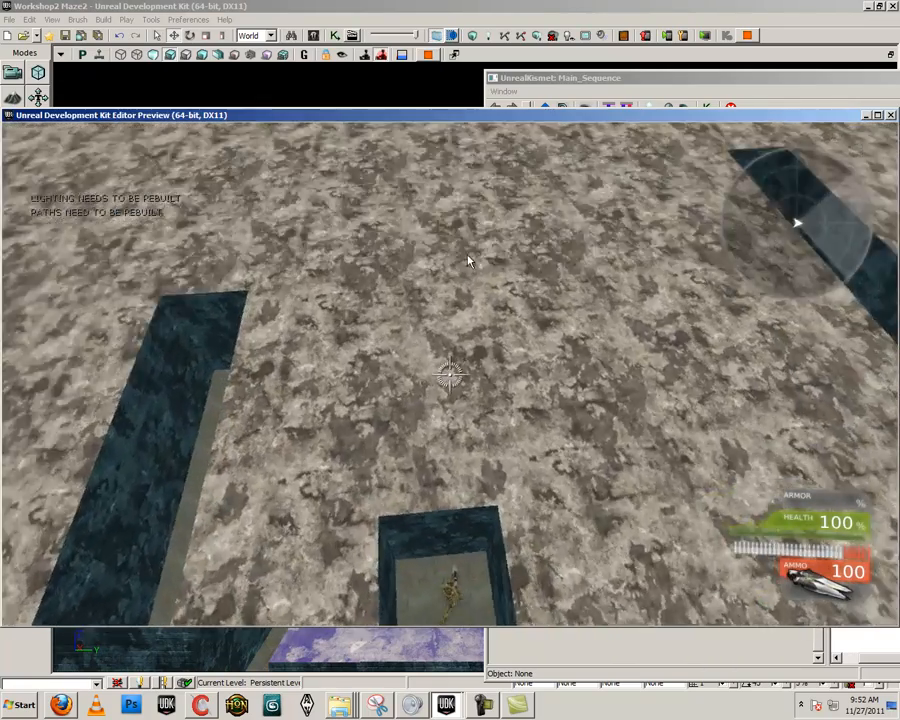
{"action": "key", "text": "w"}
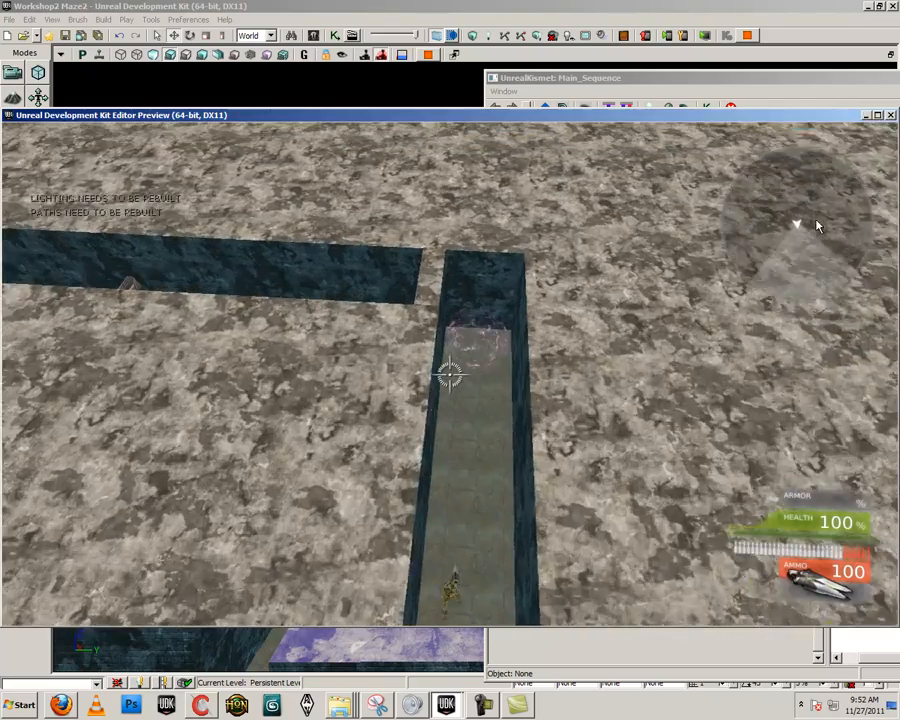
{"action": "key", "text": "w"}
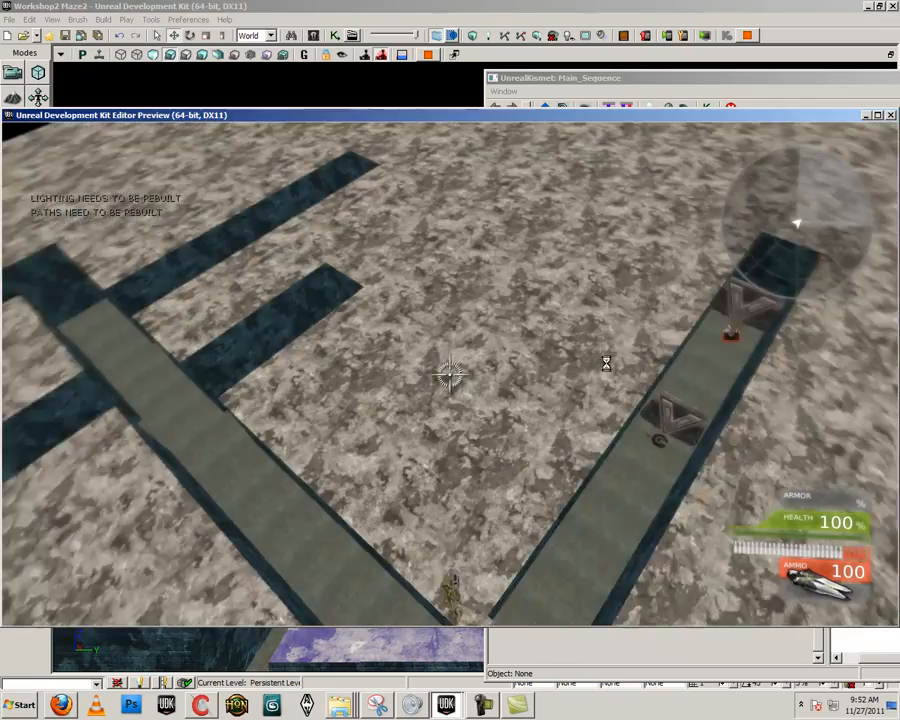
{"action": "key", "text": "Escape"}
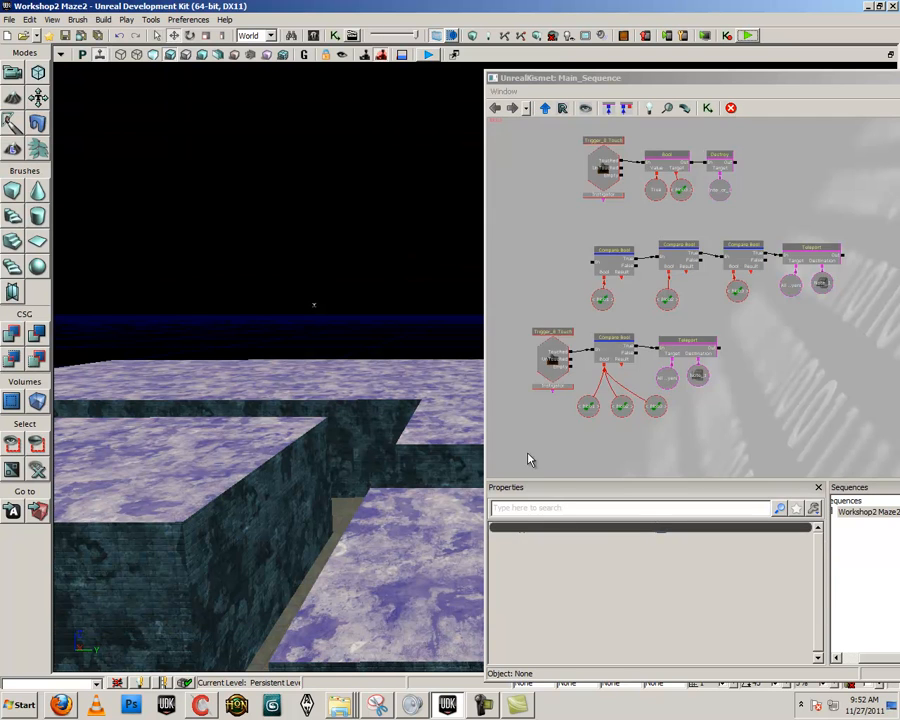
Delete the chain of three Compare Bools together with its named variables and its Teleport action, target and destination
{"action": "left_click_drag", "start_coordinate": [618, 446], "coordinate": [625, 367]}
{"action": "scroll", "coordinate": [660, 336], "scroll_direction": "down", "scroll_amount": 1}
{"action": "left_click_drag", "start_coordinate": [694, 305], "coordinate": [674, 412]}
{"action": "left_click_drag", "start_coordinate": [826, 357], "coordinate": [585, 295], "text": "ctrl+alt"}
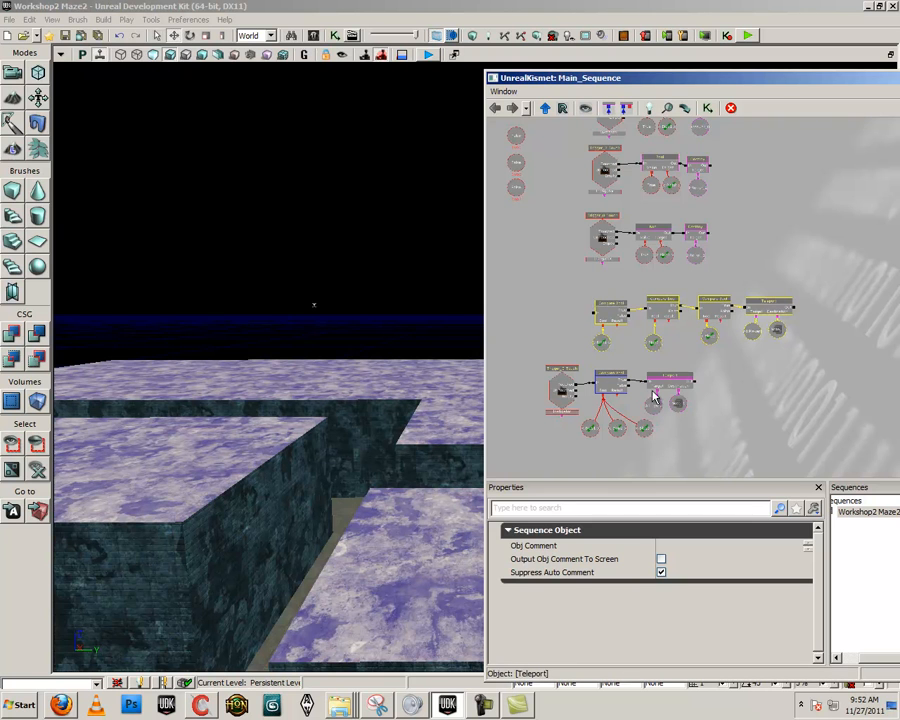
{"action": "scroll", "coordinate": [636, 446], "scroll_direction": "up", "scroll_amount": 3}
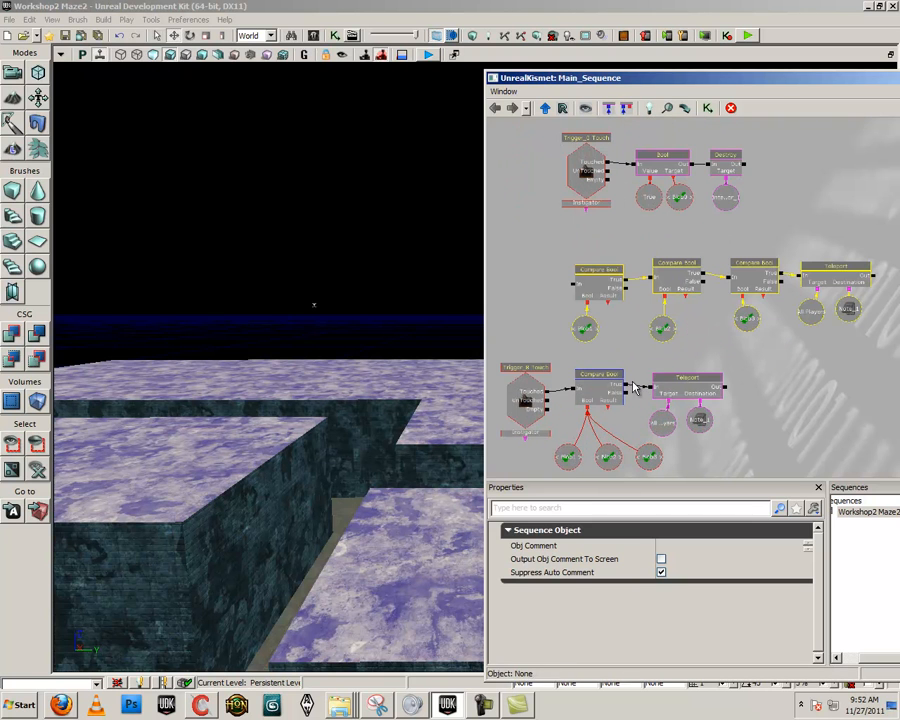
{"action": "key", "text": "Delete"}
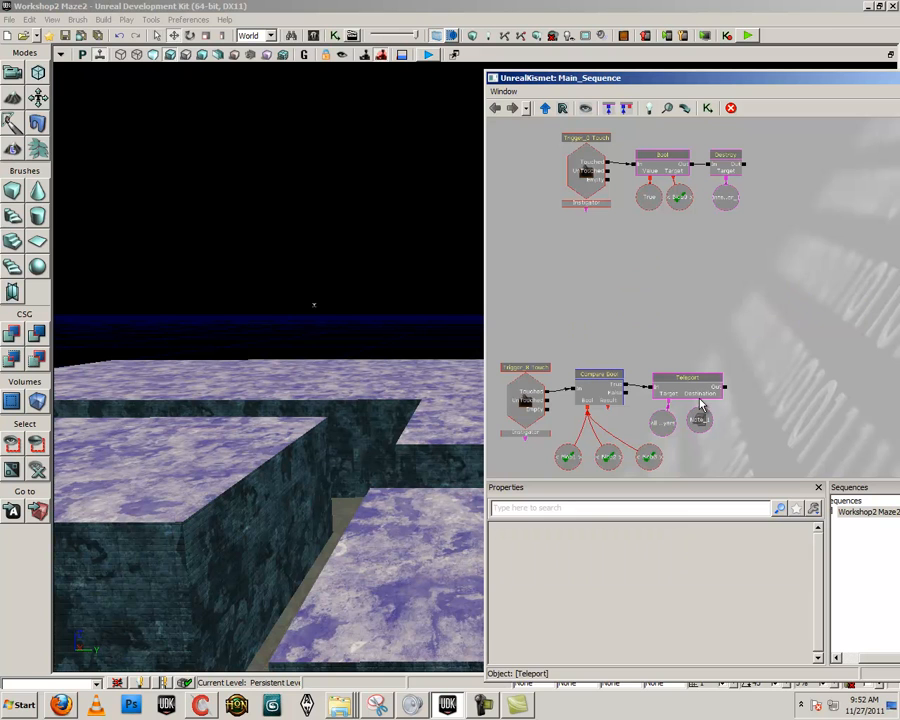
Move the Trigger_8 Touch teleport sequence with the shared Compare Bool up directly below the three blob trigger sequences
{"action": "left_click_drag", "start_coordinate": [600, 422], "coordinate": [708, 460], "text": "ctrl+alt"}
{"action": "left_click_drag", "start_coordinate": [547, 376], "coordinate": [601, 235], "text": "ctrl"}
{"action": "left_click_drag", "start_coordinate": [619, 335], "coordinate": [620, 337]}
{"action": "scroll", "coordinate": [619, 458], "scroll_direction": "down", "scroll_amount": 5}
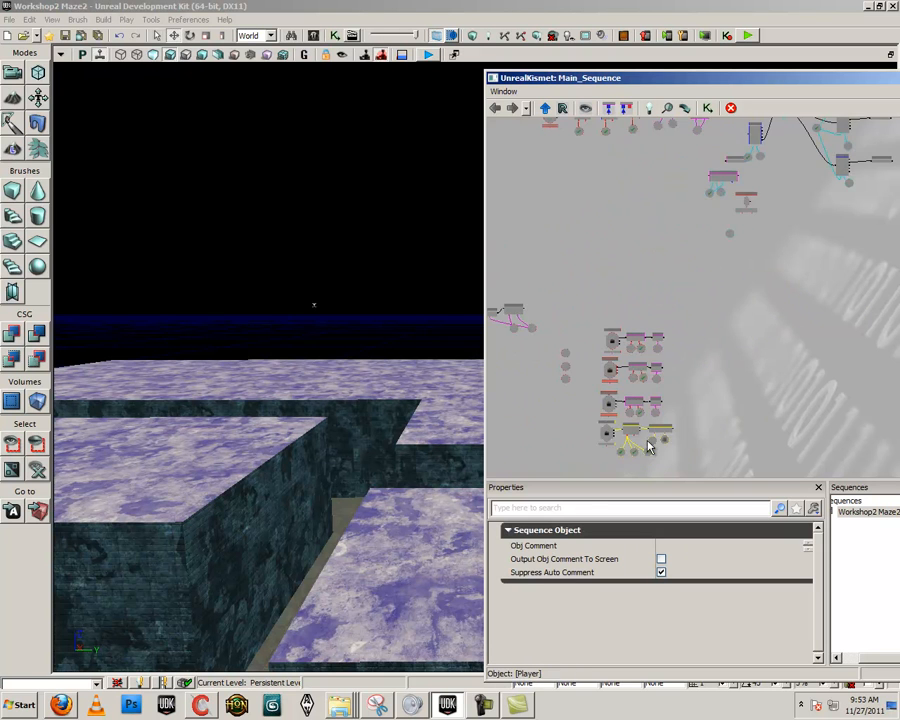
{"action": "right_click_drag", "start_coordinate": [300, 500], "coordinate": [318, 574]}
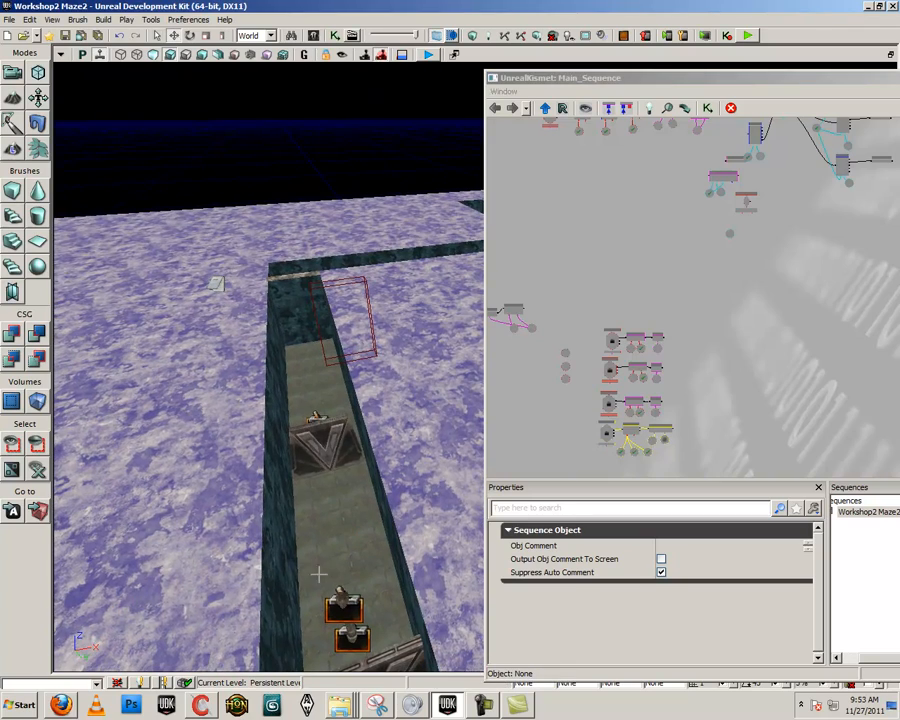
{"action": "scroll", "coordinate": [592, 452], "scroll_direction": "down", "scroll_amount": 5}
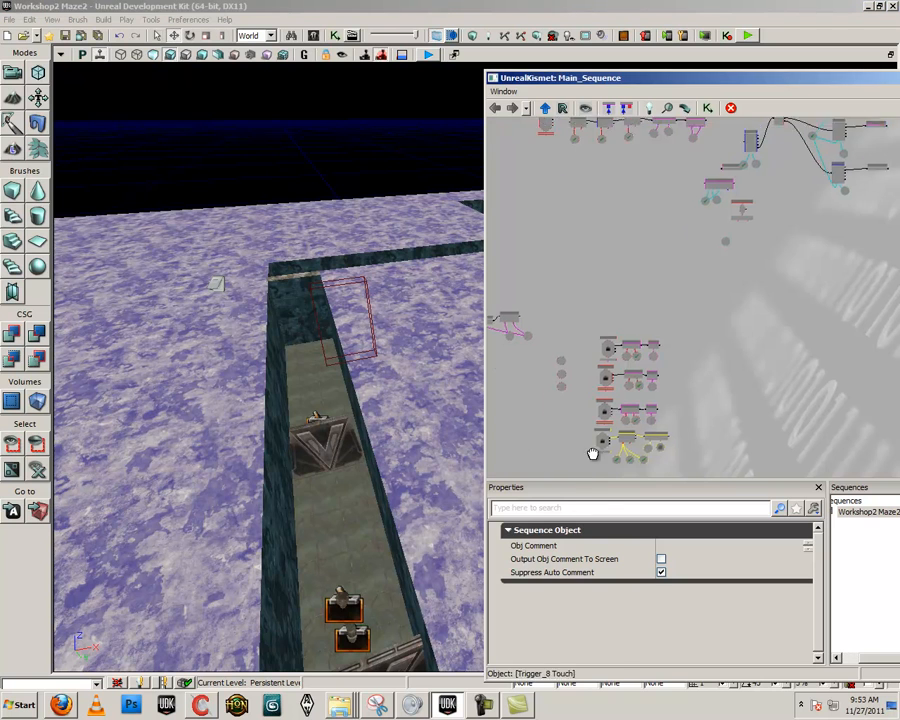
{"action": "left_click_drag", "start_coordinate": [582, 430], "coordinate": [661, 381]}
{"action": "scroll", "coordinate": [661, 381], "scroll_direction": "up", "scroll_amount": 5}
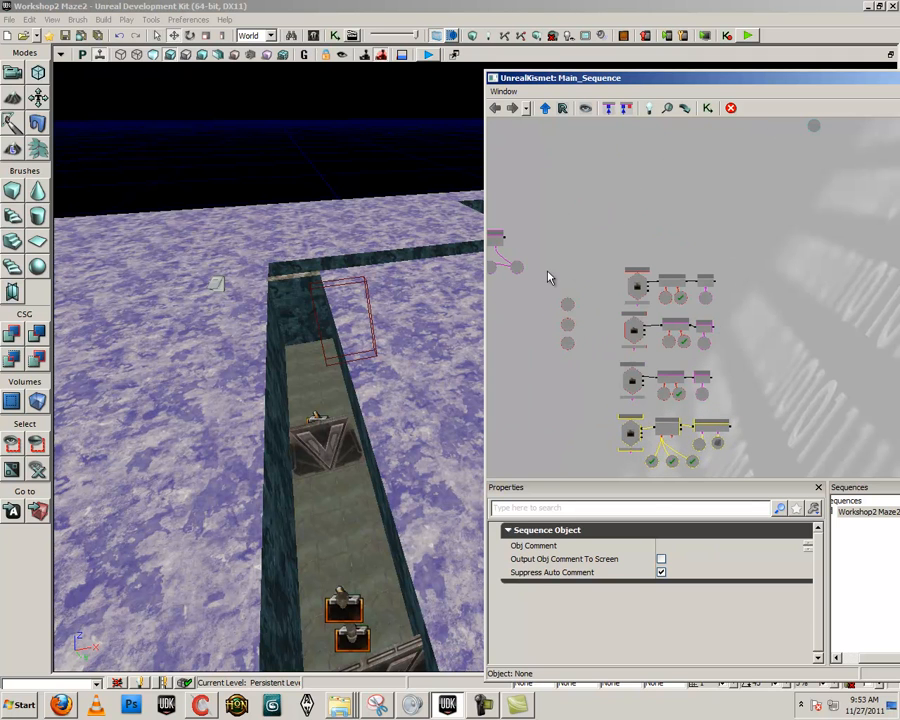
Move the three loose bool variables close beside the blob trigger sequences
{"action": "left_click_drag", "start_coordinate": [543, 272], "coordinate": [570, 341], "text": "ctrl+alt"}
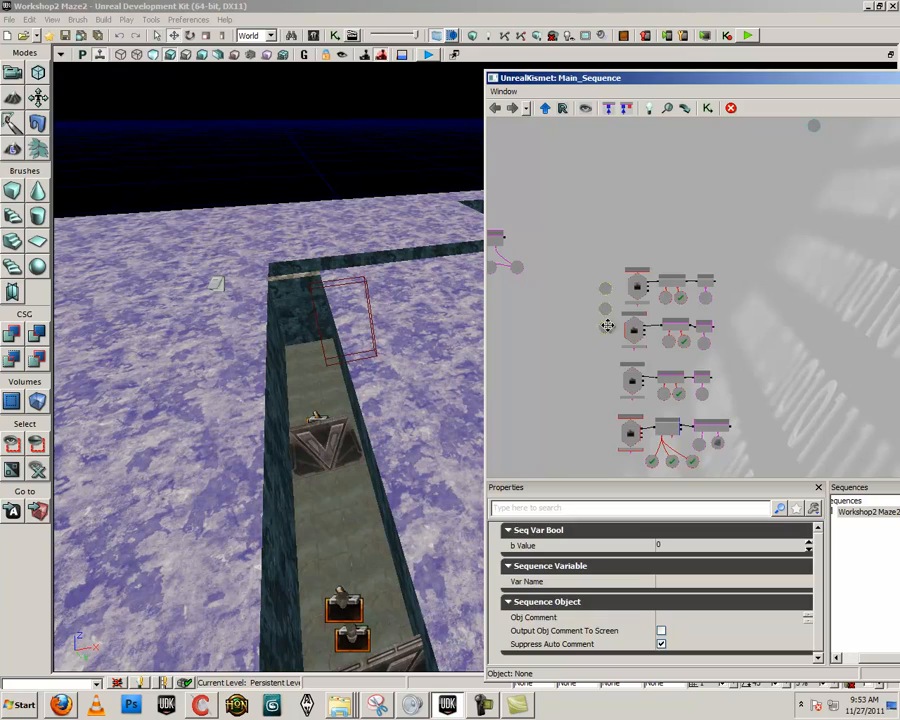
{"action": "left_click", "coordinate": [815, 384]}
{"action": "left_click_drag", "start_coordinate": [753, 392], "coordinate": [749, 484]}
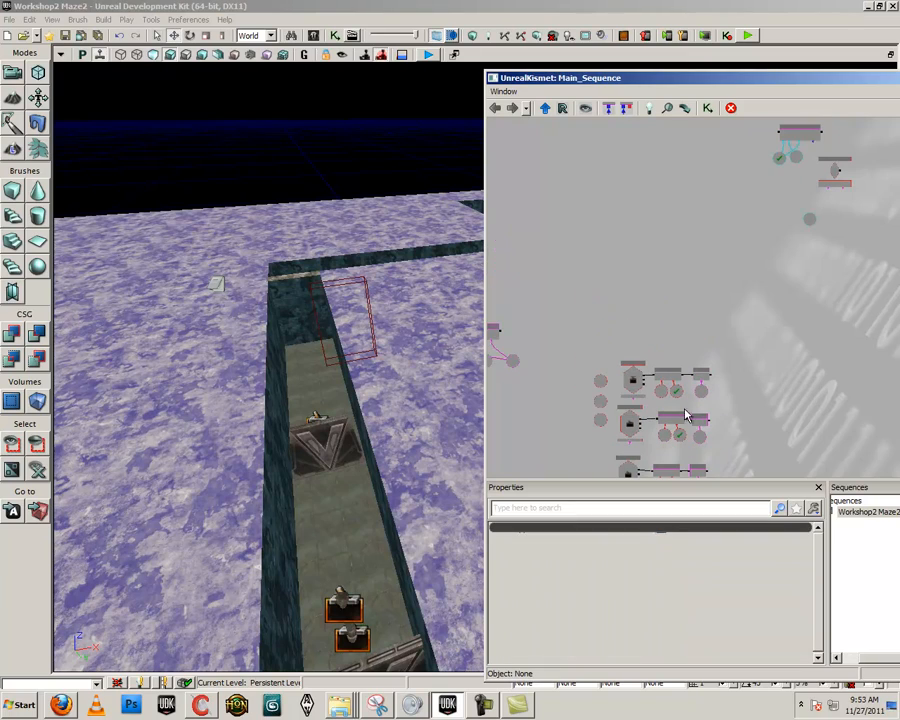
Move the separate event sequence with its two linked actions and three variables to just above the blob trigger sequences
{"action": "left_click", "coordinate": [375, 439]}
{"action": "mouse_move", "coordinate": [370, 440]}
{"action": "right_mouse_down"}
{"action": "mouse_move", "coordinate": [378, 412]}
{"action": "mouse_move", "coordinate": [201, 420]}
{"action": "mouse_move", "coordinate": [353, 403]}
{"action": "mouse_move", "coordinate": [372, 422]}
{"action": "mouse_move", "coordinate": [405, 432]}
{"action": "mouse_move", "coordinate": [378, 418]}
{"action": "mouse_move", "coordinate": [362, 427]}
{"action": "right_mouse_up"}
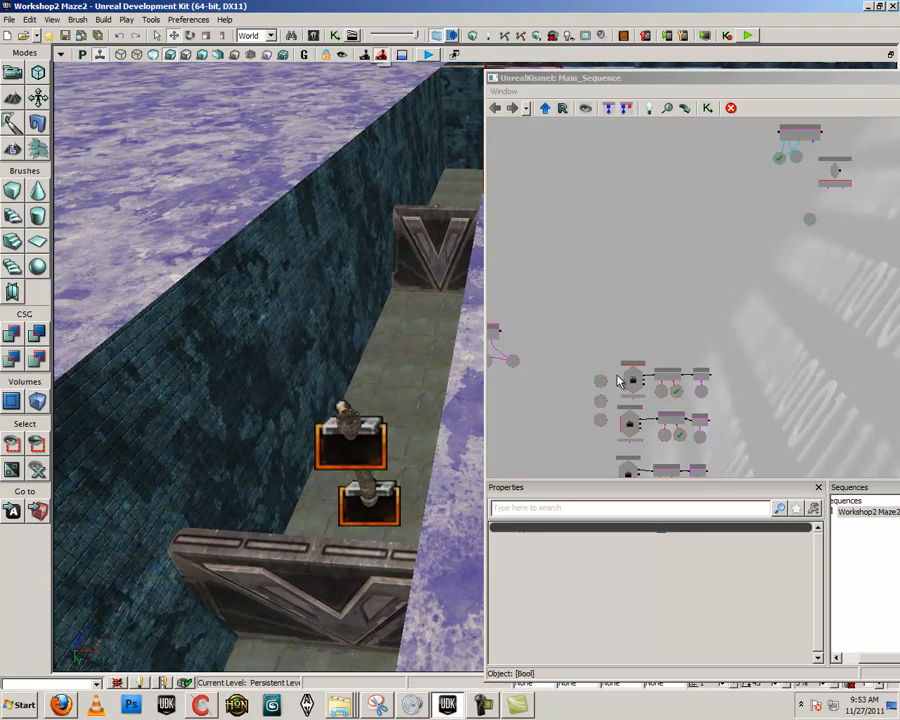
{"action": "left_click_drag", "start_coordinate": [734, 376], "coordinate": [710, 233]}
{"action": "right_click_drag", "start_coordinate": [354, 392], "coordinate": [380, 395]}
{"action": "scroll", "coordinate": [862, 396], "scroll_direction": "down", "scroll_amount": 5}
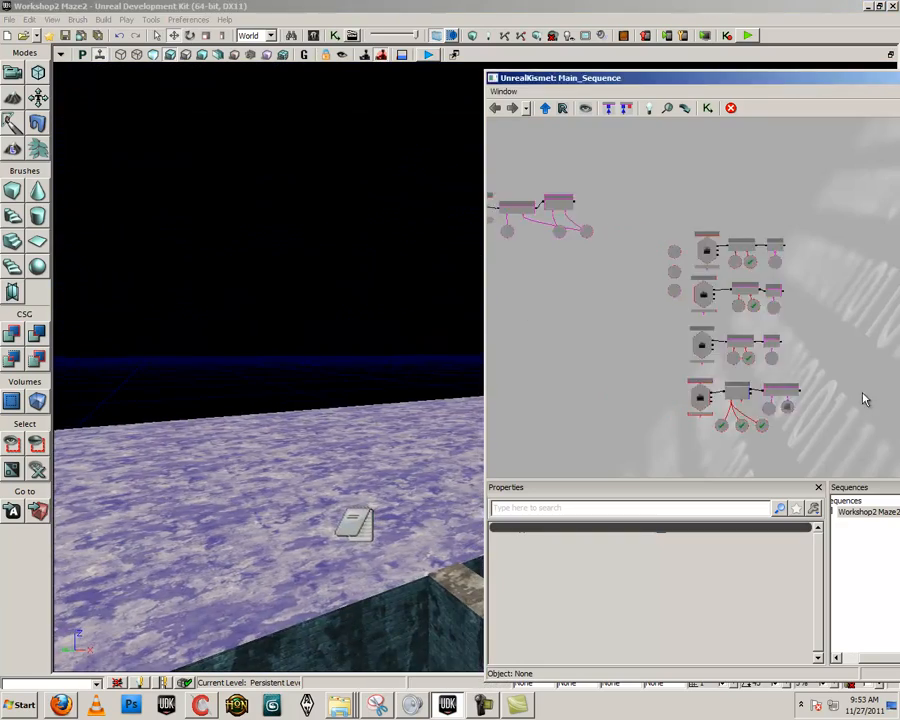
{"action": "scroll", "coordinate": [700, 365], "scroll_direction": "up", "scroll_amount": 3}
{"action": "left_click_drag", "start_coordinate": [699, 301], "coordinate": [582, 243], "text": "ctrl+alt"}
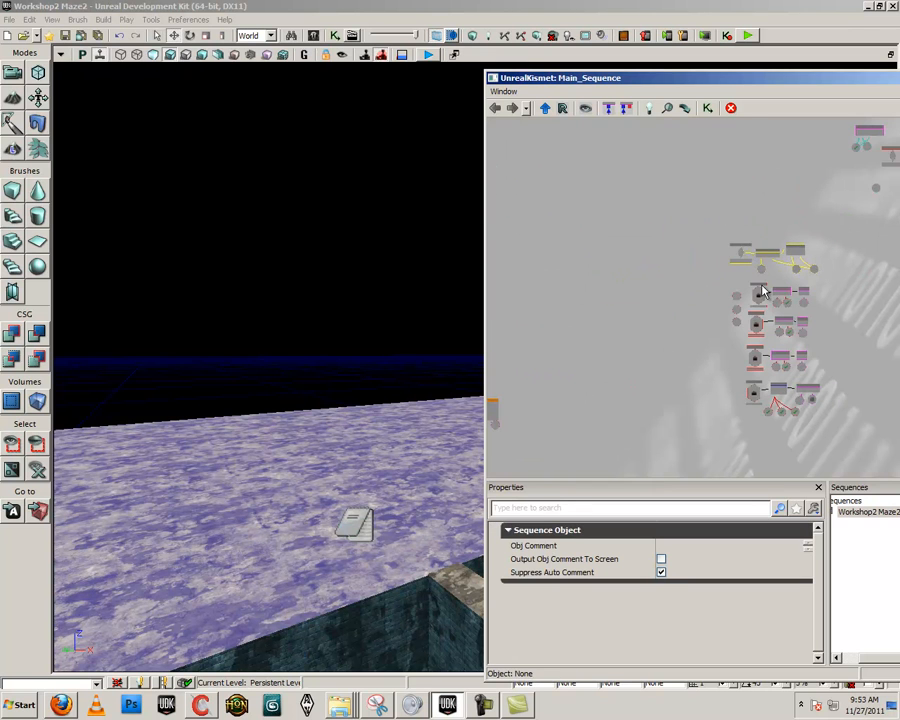
{"action": "left_click_drag", "start_coordinate": [814, 354], "coordinate": [685, 343]}
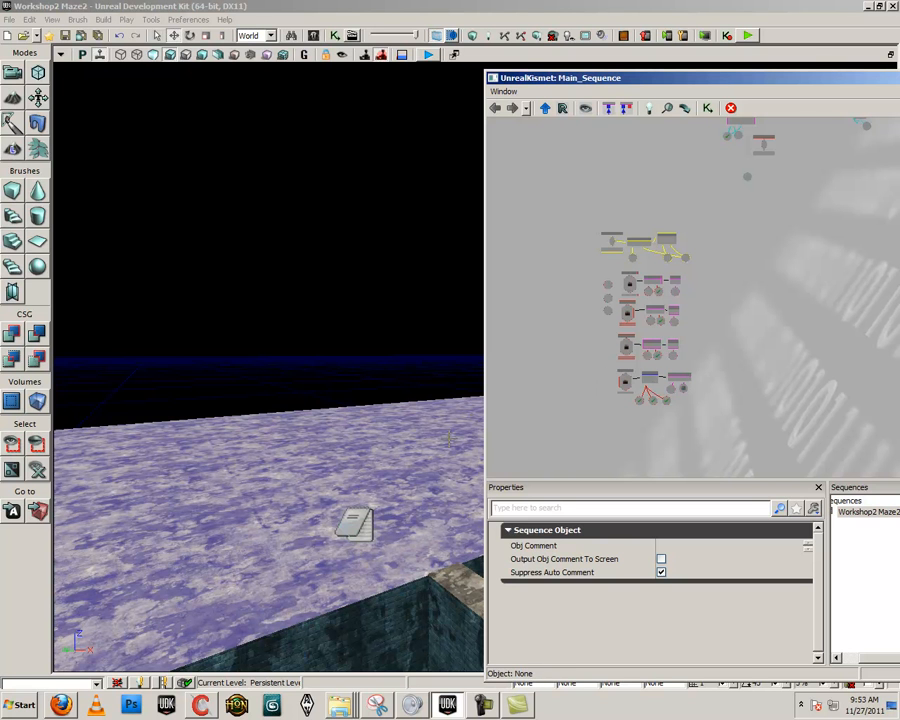
Open the Content Browser beside the note in the viewport and filter the assets to Static Meshes
{"action": "right_click_drag", "start_coordinate": [369, 471], "coordinate": [302, 438]}
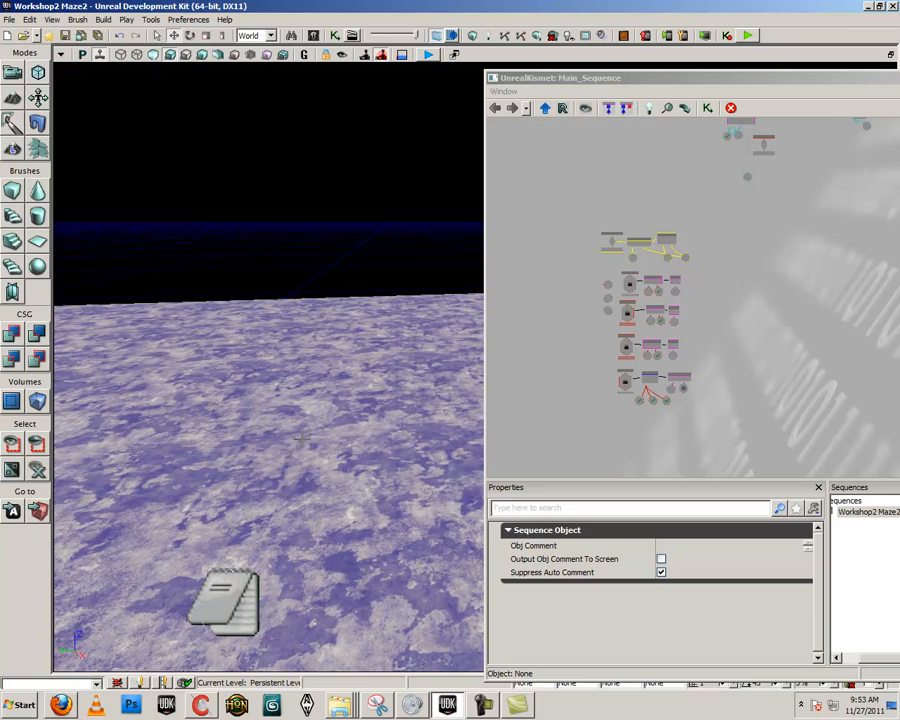
{"action": "left_click", "coordinate": [315, 36]}
{"action": "left_click_drag", "start_coordinate": [338, 207], "coordinate": [716, 118]}
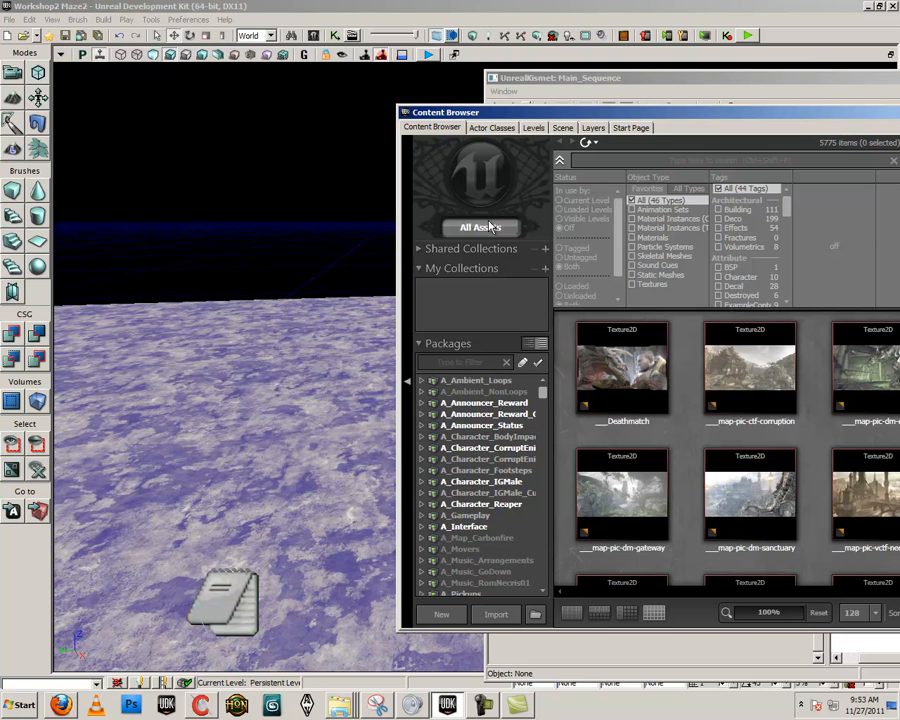
{"action": "left_click_drag", "start_coordinate": [620, 130], "coordinate": [443, 126]}
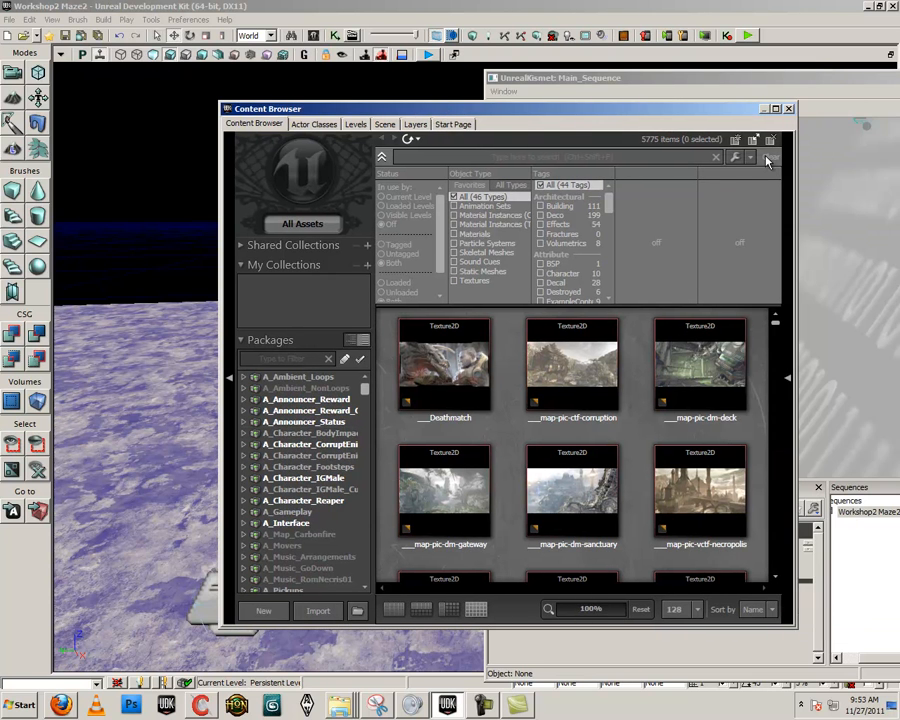
{"action": "left_click_drag", "start_coordinate": [537, 112], "coordinate": [649, 105]}
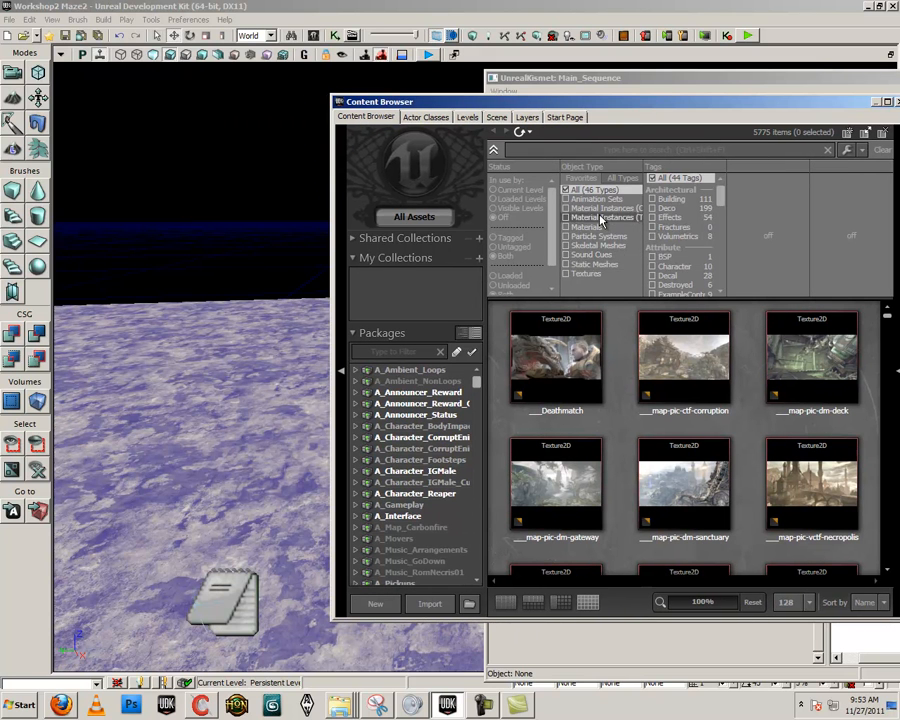
{"action": "left_click", "coordinate": [580, 265]}
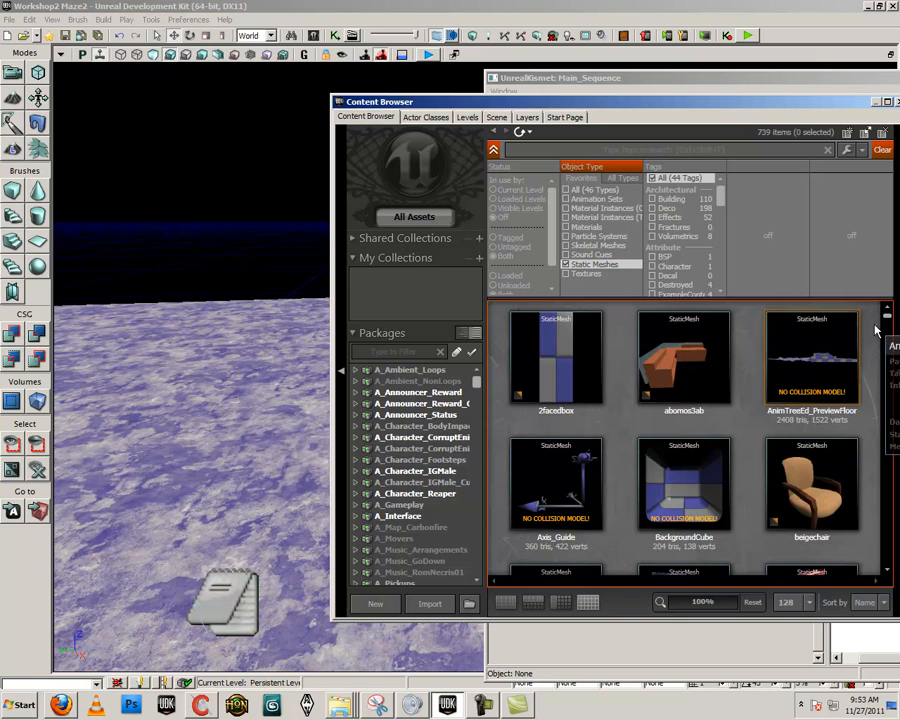
{"action": "left_click_drag", "start_coordinate": [891, 316], "coordinate": [888, 341]}
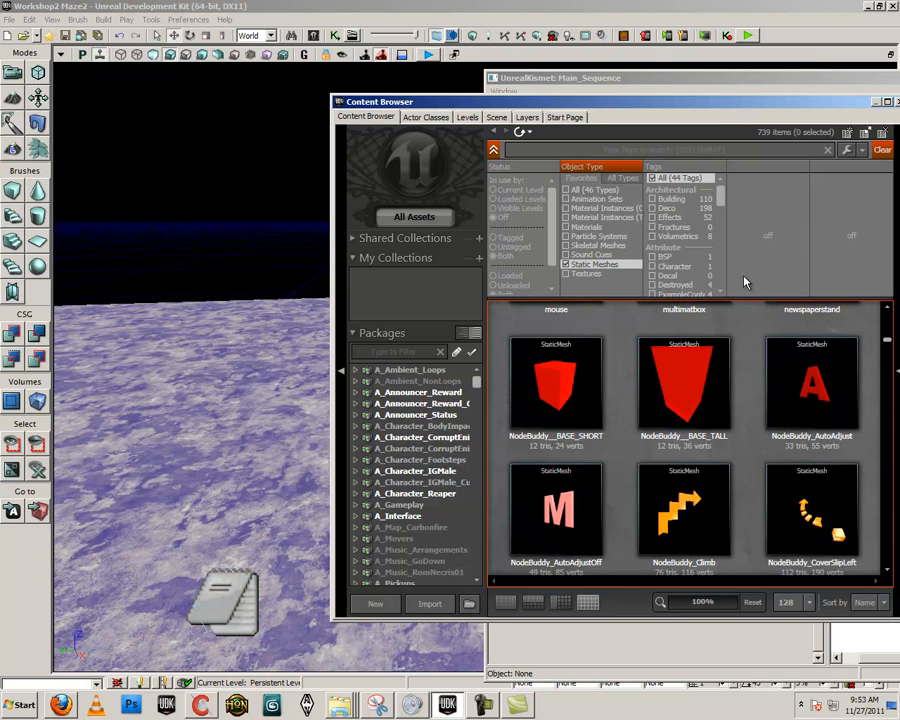
Search the static meshes for "door" and select the doorwithhandle mesh
{"action": "left_click", "coordinate": [614, 147]}
{"action": "type", "text": "door"}
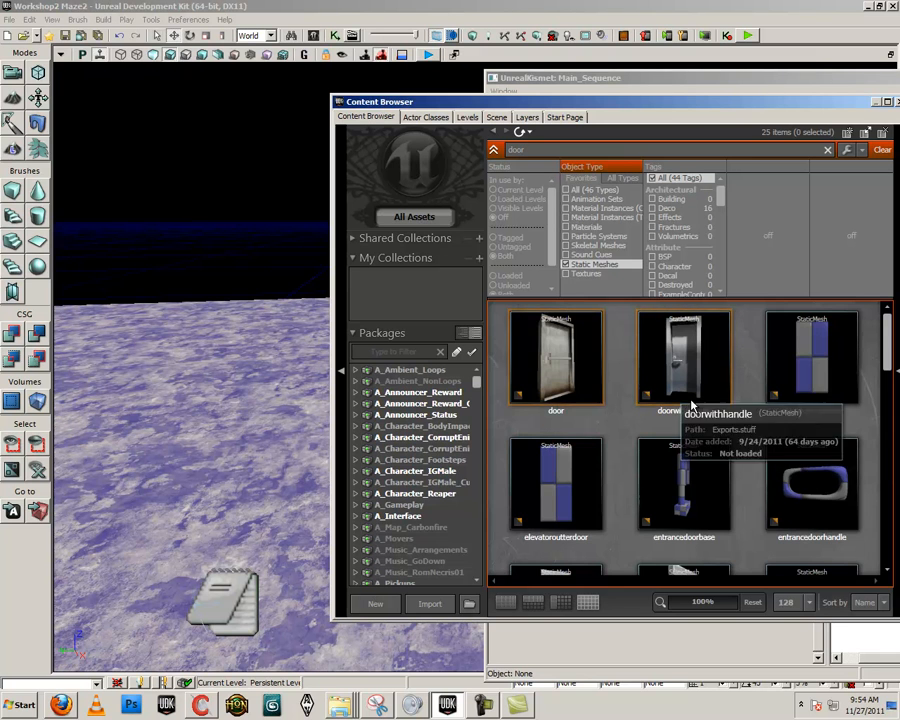
{"action": "scroll", "coordinate": [735, 422], "scroll_direction": "down", "scroll_amount": 5}
{"action": "scroll", "coordinate": [730, 424], "scroll_direction": "up", "scroll_amount": 5}
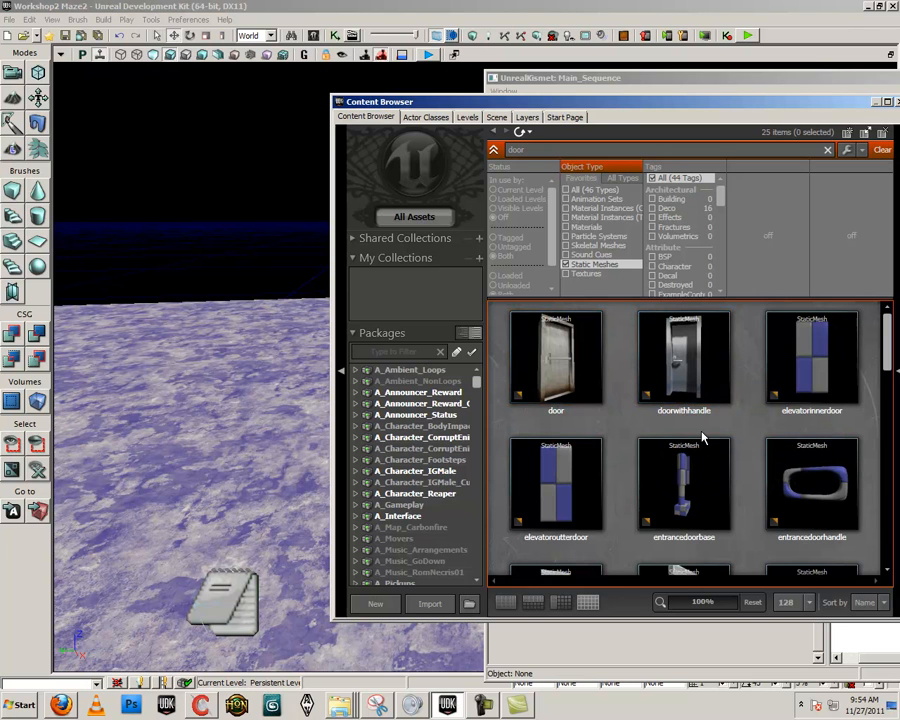
{"action": "left_click", "coordinate": [680, 362]}
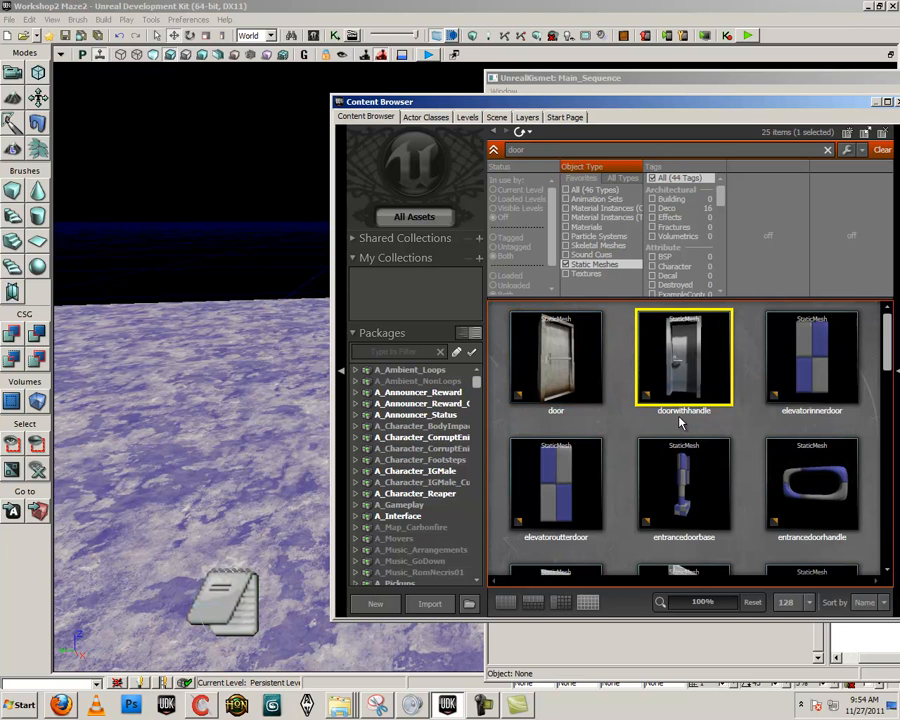
Open the doorwithhandle mesh in the Static Mesh Editor, inspect it from another angle and close the editor
{"action": "double_click", "coordinate": [680, 362]}
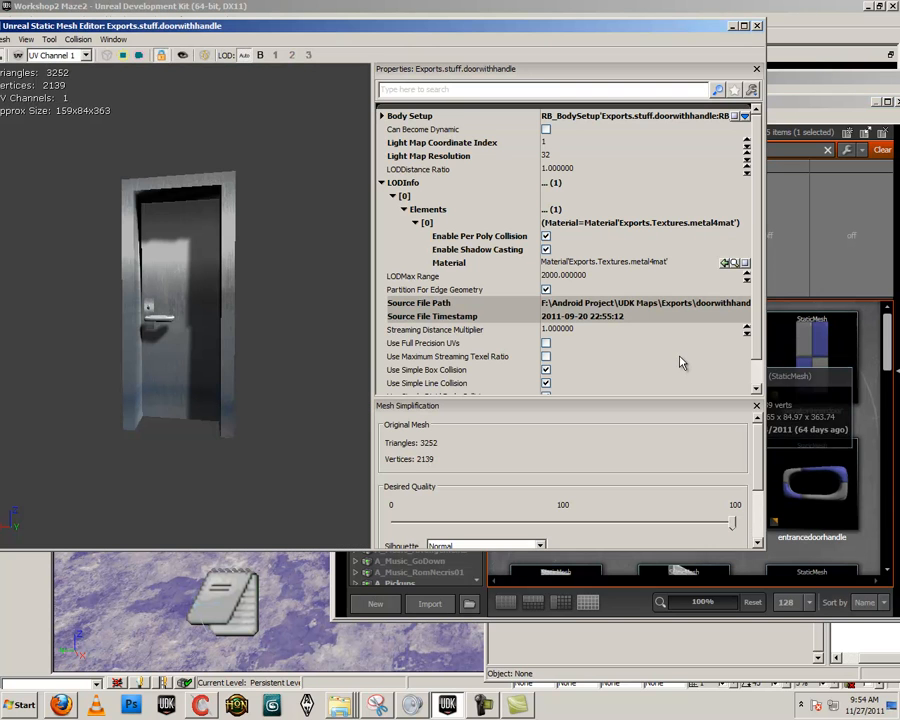
{"action": "left_click_drag", "start_coordinate": [236, 341], "coordinate": [86, 393]}
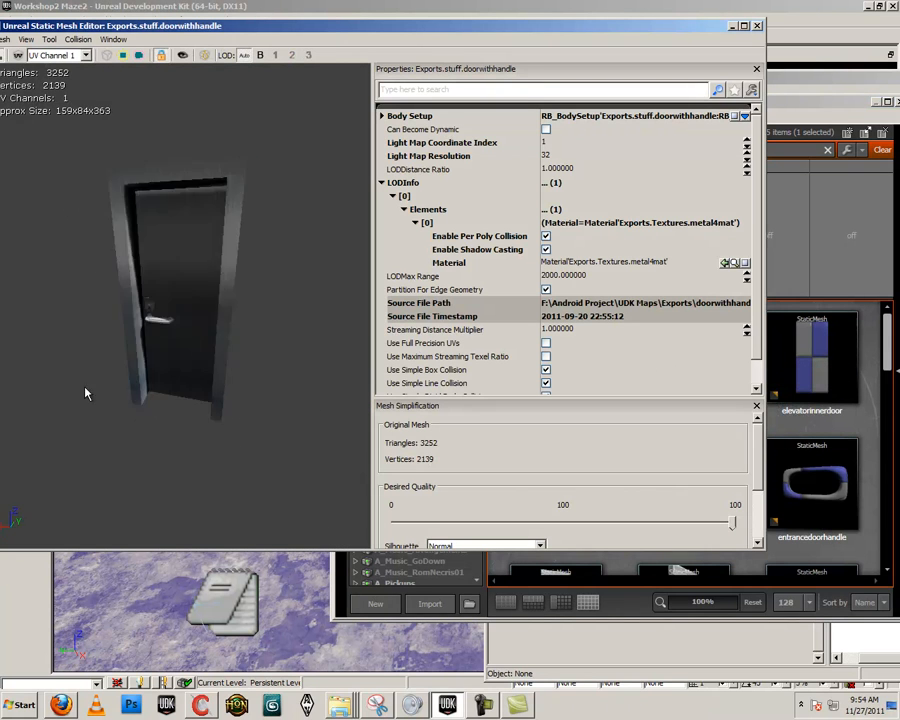
{"action": "left_click", "coordinate": [757, 27]}
Select the S_LT_Doors_SM_DoorWay04 mesh and place it as an InterpActor on the ground behind the note
{"action": "left_click", "coordinate": [757, 444]}
{"action": "scroll", "coordinate": [757, 444], "scroll_direction": "down", "scroll_amount": 3}
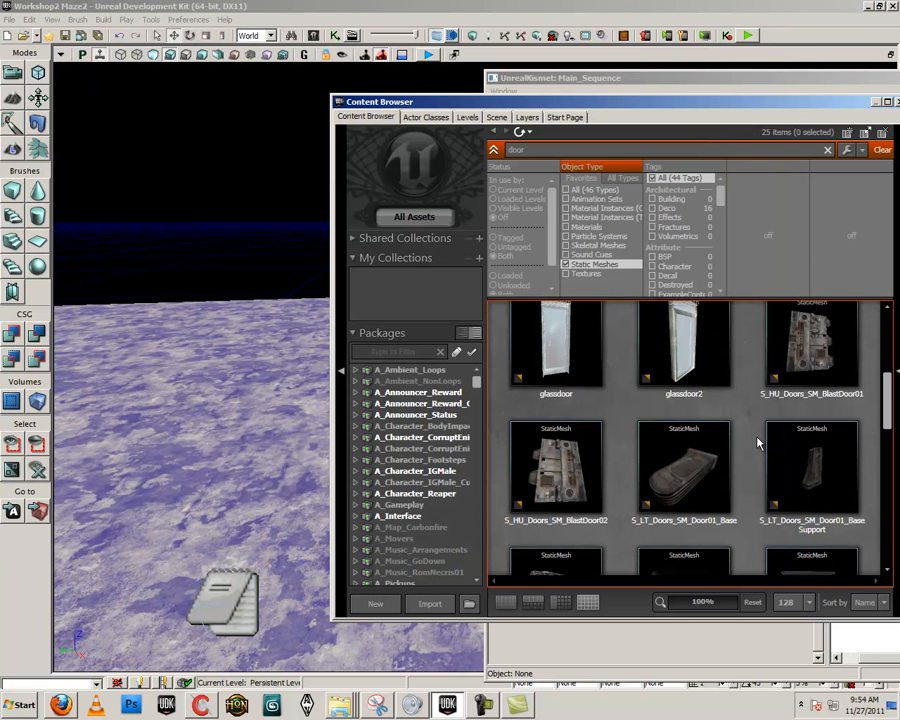
{"action": "scroll", "coordinate": [762, 435], "scroll_direction": "down", "scroll_amount": 2}
{"action": "left_click", "coordinate": [766, 425]}
{"action": "right_click", "coordinate": [231, 114]}
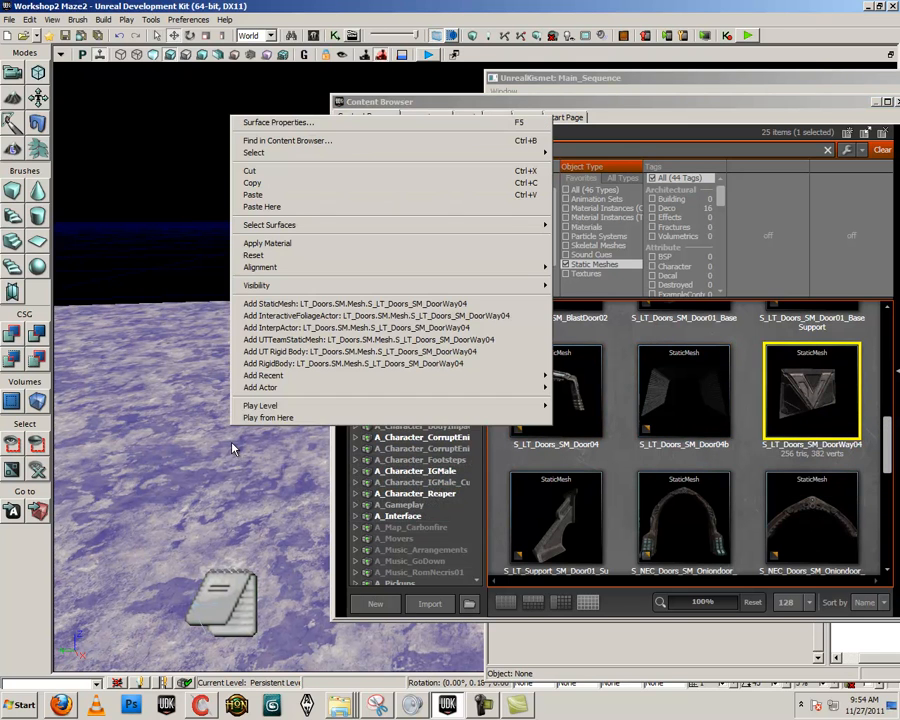
{"action": "left_click", "coordinate": [279, 304]}
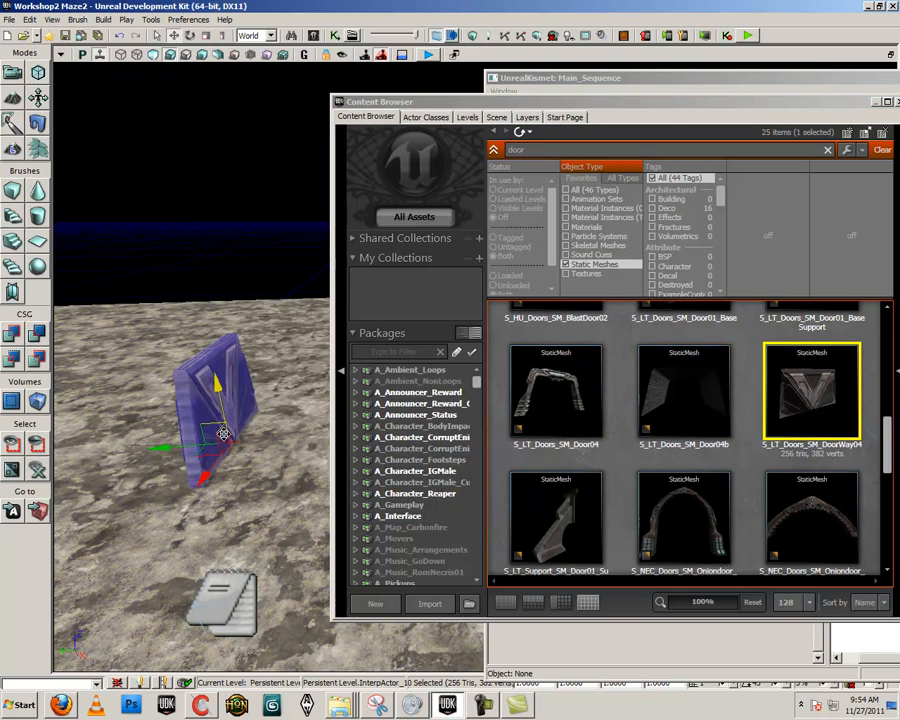
Move the placed door farther from the note and rotate it so its V-shaped face points toward the note
{"action": "left_click_drag", "start_coordinate": [181, 449], "coordinate": [57, 519]}
{"action": "key", "text": "space"}
{"action": "left_click_drag", "start_coordinate": [226, 487], "coordinate": [245, 404]}
{"action": "left_click", "coordinate": [283, 541]}
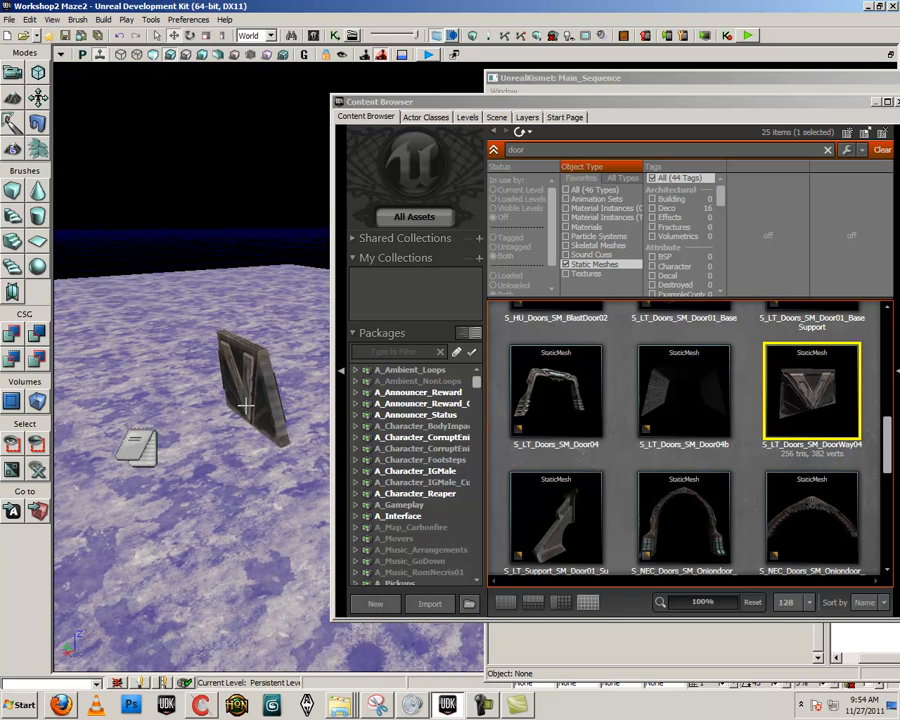
Bring the Content Browser fully on screen and close it, and shift the Kismet window slightly
{"action": "left_click_drag", "start_coordinate": [866, 102], "coordinate": [822, 102]}
{"action": "left_click", "coordinate": [854, 102]}
{"action": "mouse_move", "coordinate": [870, 78]}
{"action": "left_mouse_down"}
{"action": "mouse_move", "coordinate": [790, 75]}
{"action": "mouse_move", "coordinate": [882, 77]}
{"action": "left_mouse_up"}
{"action": "mouse_move", "coordinate": [315, 435]}
{"action": "right_mouse_down"}
{"action": "mouse_move", "coordinate": [223, 460]}
{"action": "mouse_move", "coordinate": [315, 430]}
{"action": "mouse_move", "coordinate": [276, 440]}
{"action": "mouse_move", "coordinate": [309, 436]}
{"action": "right_mouse_up"}
{"action": "left_click", "coordinate": [309, 436]}
{"action": "left_click_drag", "start_coordinate": [281, 481], "coordinate": [398, 404]}
{"action": "right_click_drag", "start_coordinate": [398, 404], "coordinate": [342, 115]}
Reopen the Content Browser, clear the door search and search the static meshes for "pillar"
{"action": "left_click", "coordinate": [313, 36]}
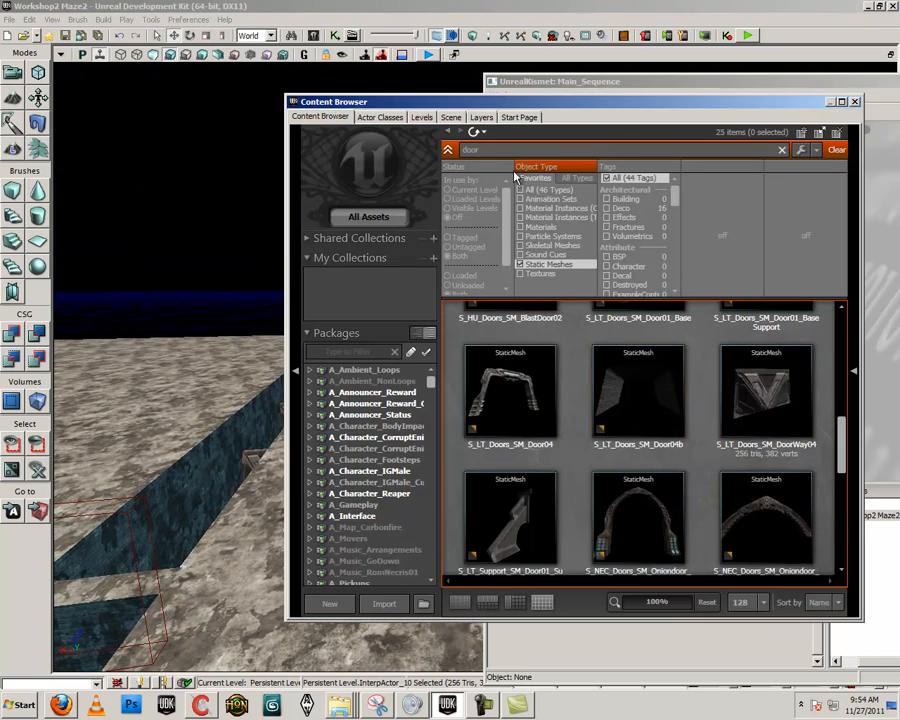
{"action": "left_click", "coordinate": [782, 149]}
{"action": "left_click", "coordinate": [378, 217]}
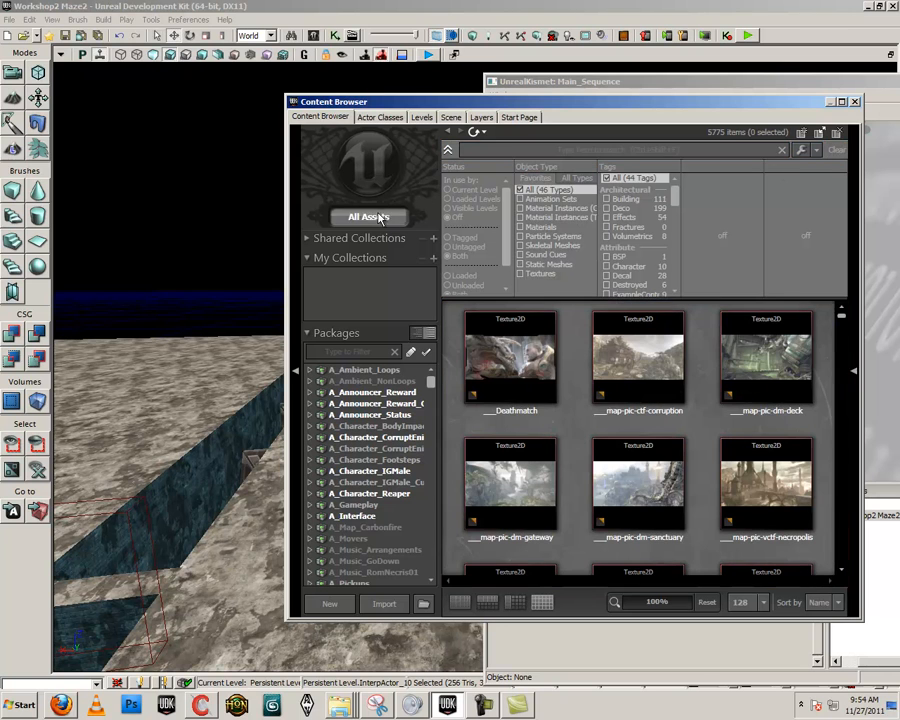
{"action": "left_click", "coordinate": [552, 149]}
{"action": "type", "text": "pillar"}
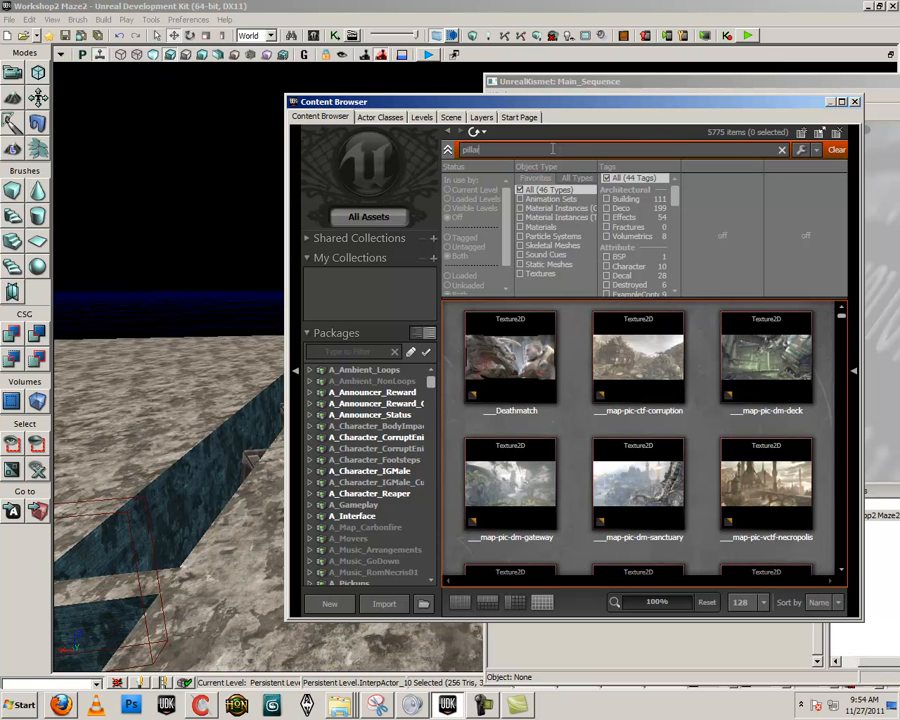
{"action": "left_click", "coordinate": [552, 264]}
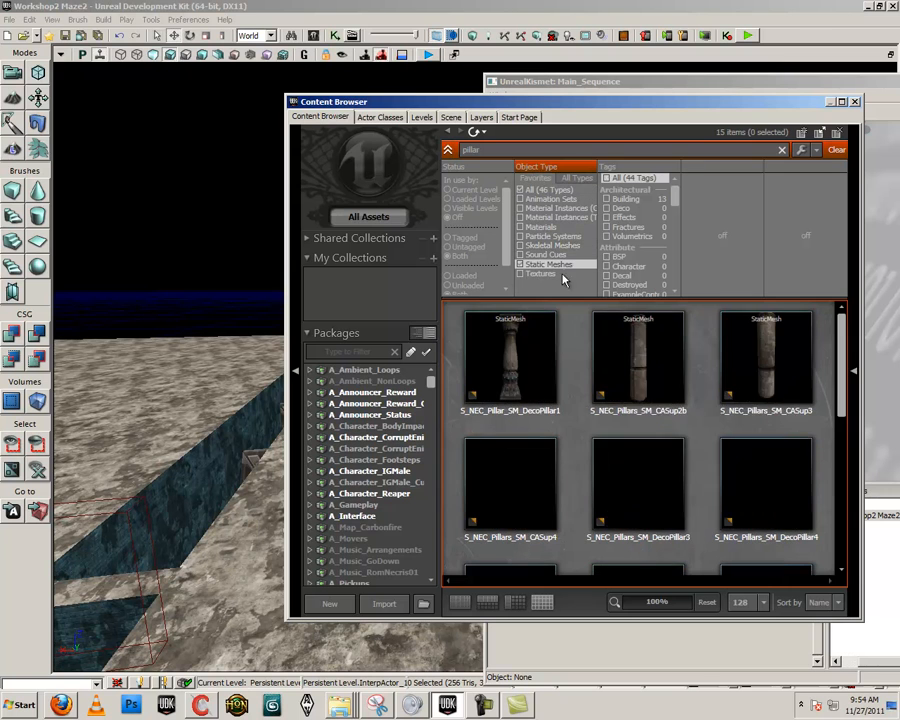
Select the S_NEC_Pillars_SM_DecoPillar6 mesh and place it as an InterpActor on the ground beside the note
{"action": "scroll", "coordinate": [719, 435], "scroll_direction": "down", "scroll_amount": 5}
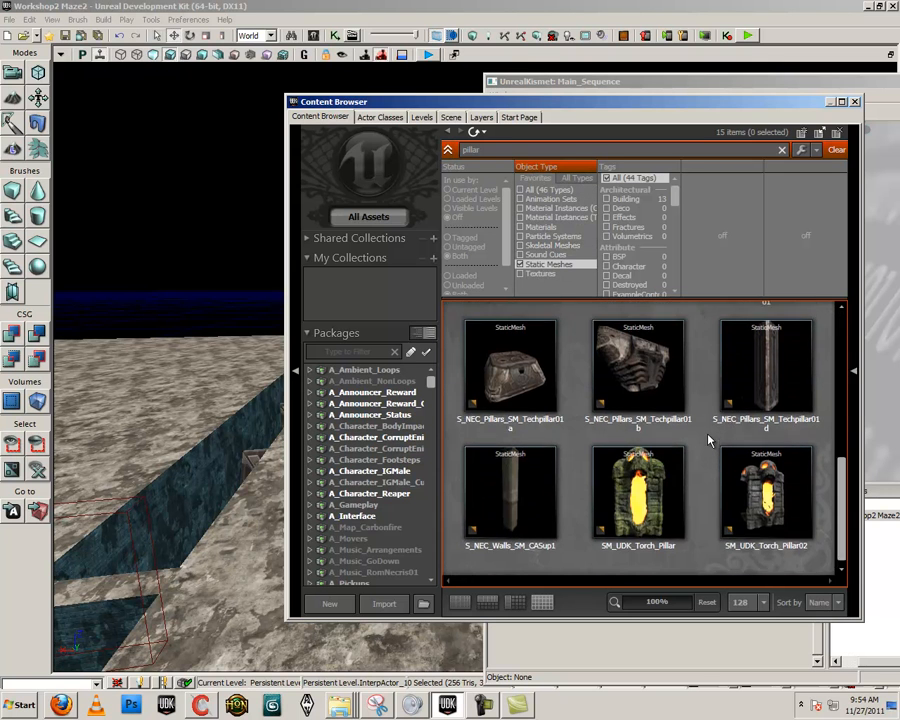
{"action": "scroll", "coordinate": [655, 515], "scroll_direction": "up", "scroll_amount": 3}
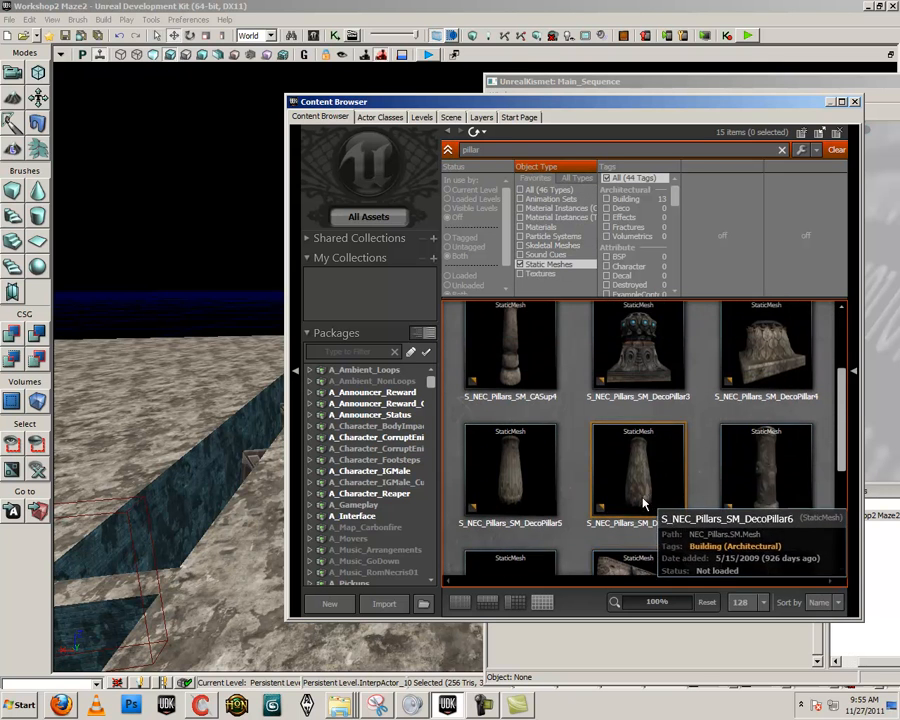
{"action": "scroll", "coordinate": [640, 510], "scroll_direction": "up", "scroll_amount": 1}
{"action": "left_click", "coordinate": [641, 501]}
{"action": "left_click_drag", "start_coordinate": [240, 518], "coordinate": [200, 545]}
{"action": "right_click", "coordinate": [198, 547]}
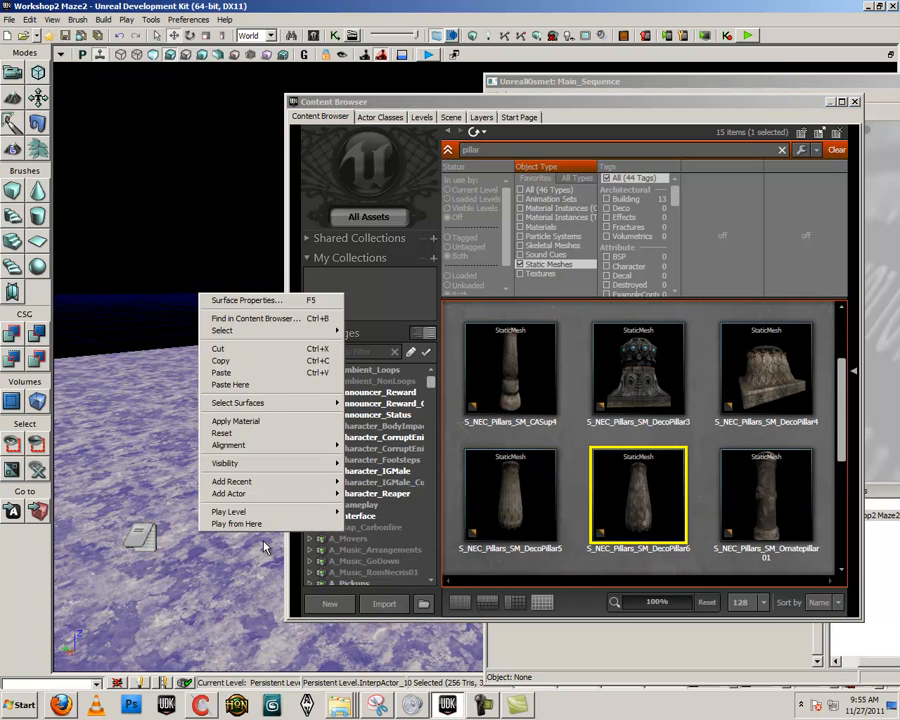
{"action": "left_click", "coordinate": [625, 525]}
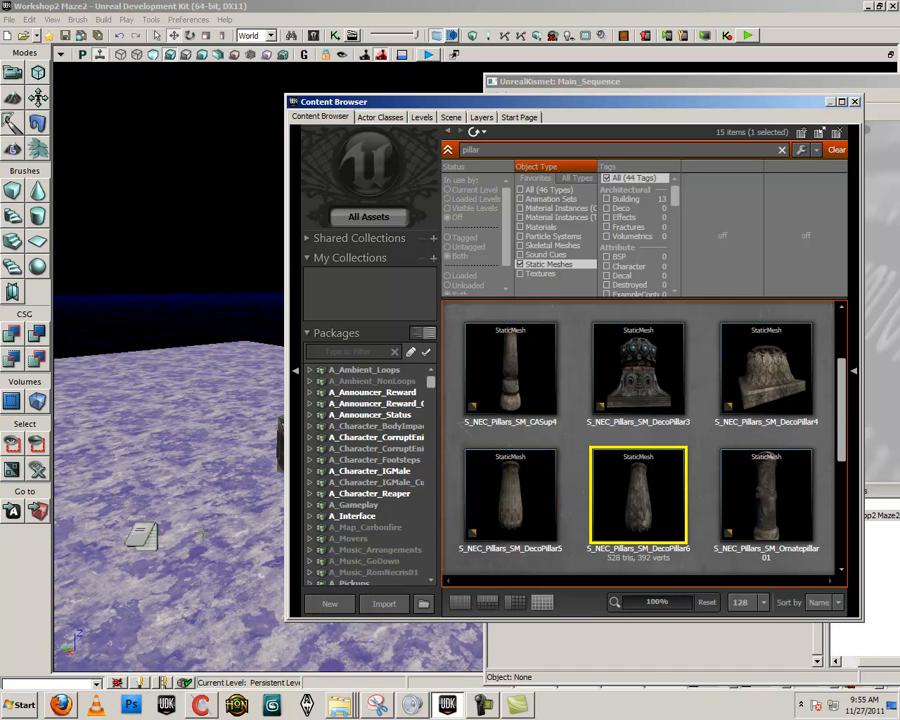
{"action": "right_click", "coordinate": [200, 558]}
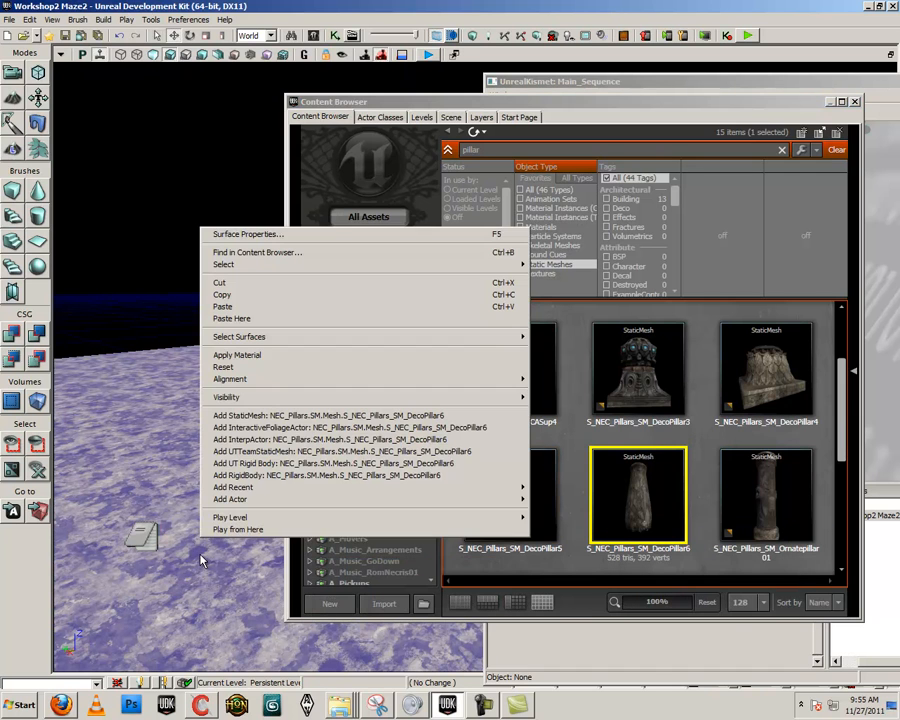
{"action": "left_click", "coordinate": [282, 438]}
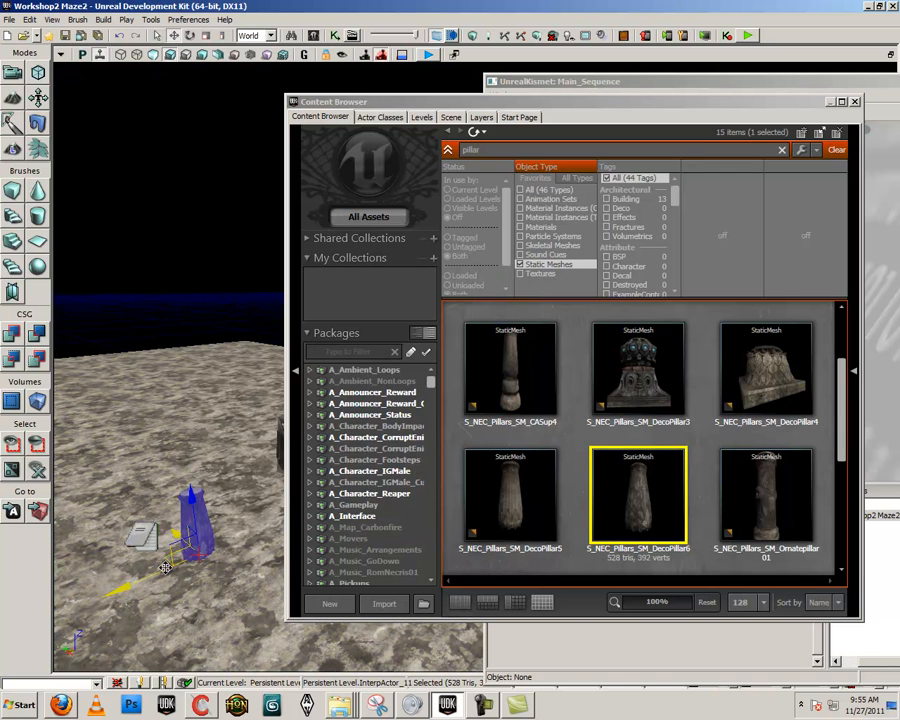
Duplicate the pillar beside the original and raise the copy above it, closing the Content Browser
{"action": "left_click_drag", "start_coordinate": [137, 580], "coordinate": [168, 563]}
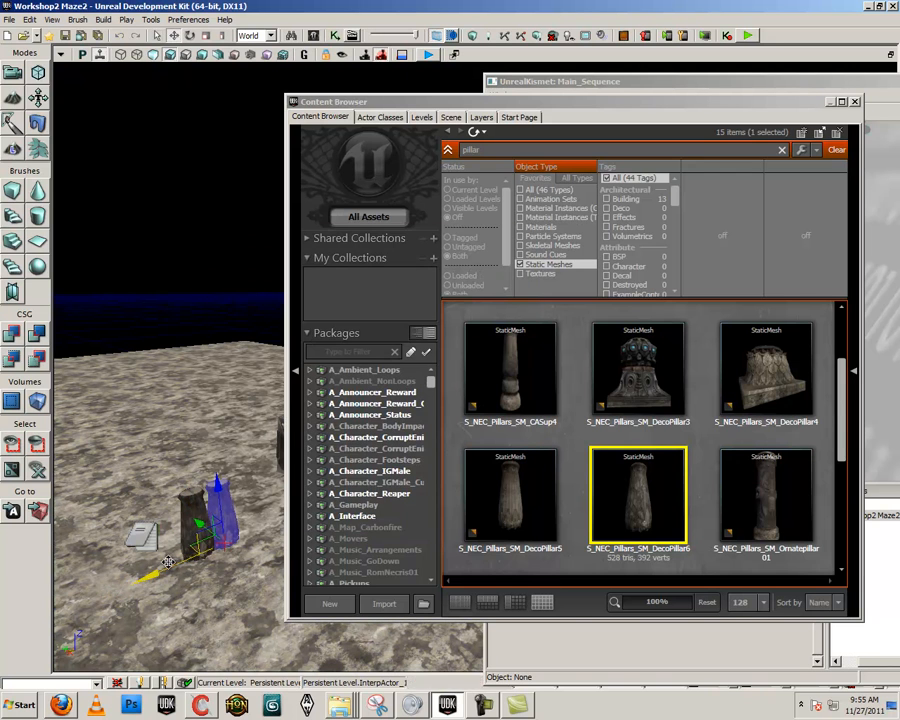
{"action": "left_click", "coordinate": [856, 102]}
{"action": "mouse_move", "coordinate": [266, 431]}
{"action": "right_mouse_down"}
{"action": "mouse_move", "coordinate": [256, 446]}
{"action": "mouse_move", "coordinate": [215, 462]}
{"action": "mouse_move", "coordinate": [225, 445]}
{"action": "mouse_move", "coordinate": [266, 431]}
{"action": "right_mouse_up"}
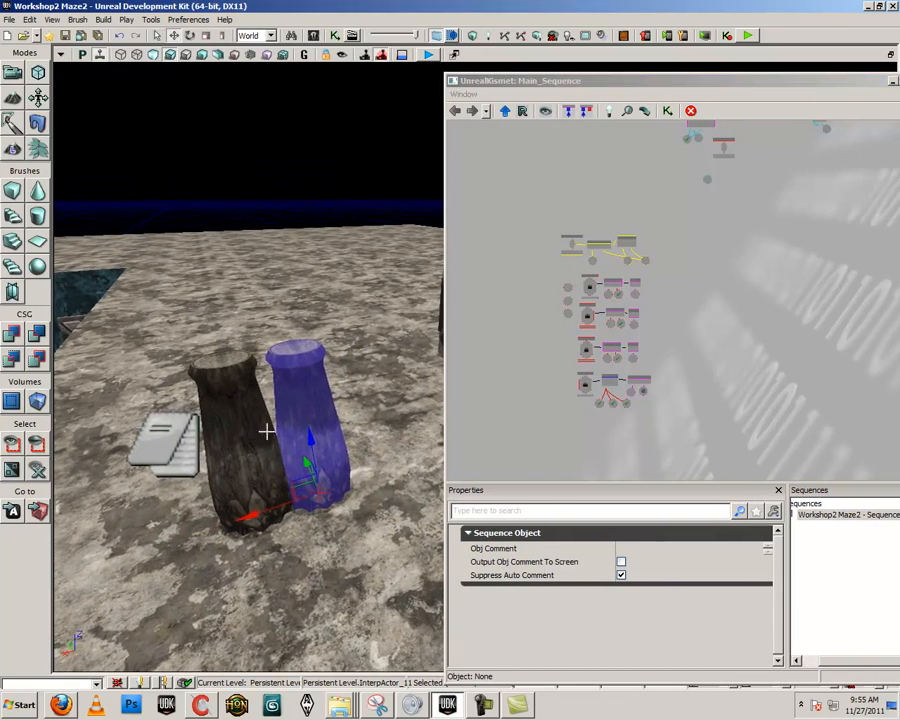
{"action": "left_click_drag", "start_coordinate": [310, 440], "coordinate": [248, 204]}
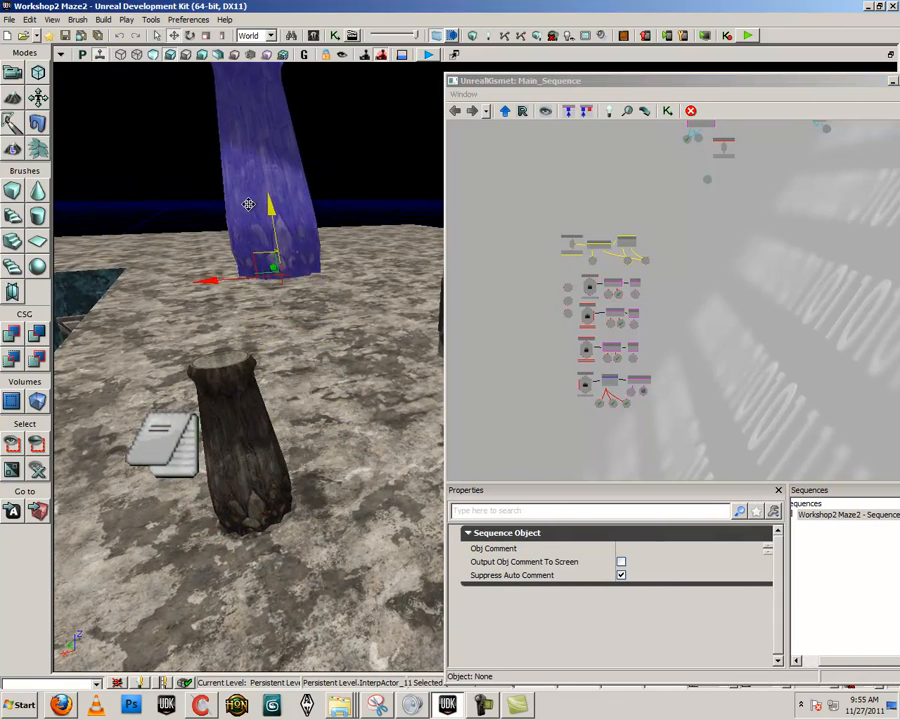
Rotate the original pillar beside the note upside down
{"action": "left_click", "coordinate": [218, 390]}
{"action": "left_click_drag", "start_coordinate": [279, 465], "coordinate": [818, 487]}
{"action": "key", "text": "space"}
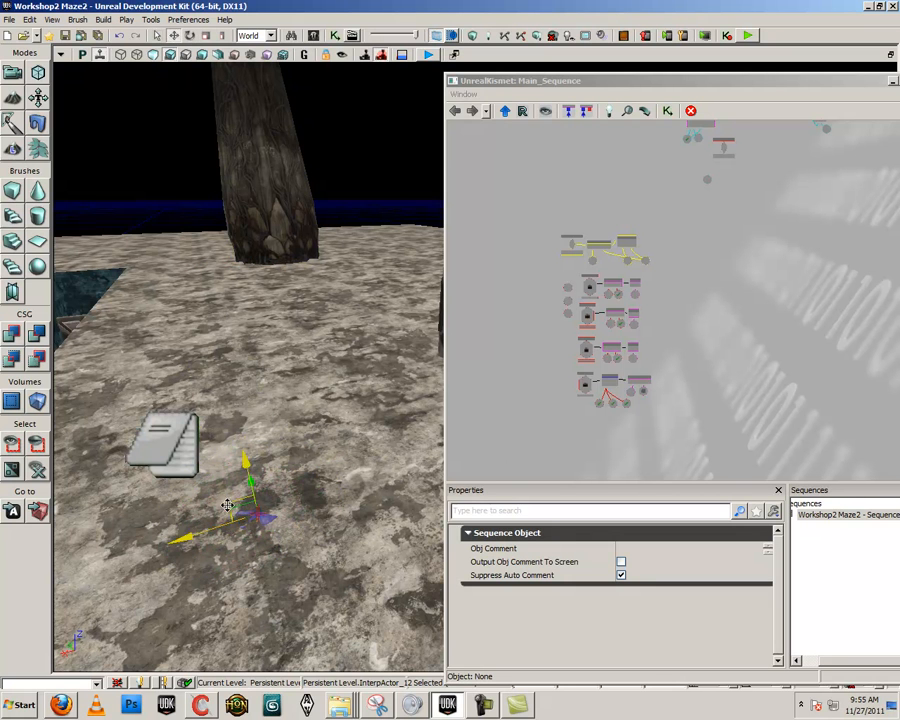
{"action": "left_click_drag", "start_coordinate": [211, 523], "coordinate": [190, 490]}
Minimize the Kismet window and restore the four-viewport layout with both pillars in view
{"action": "left_click", "coordinate": [892, 81]}
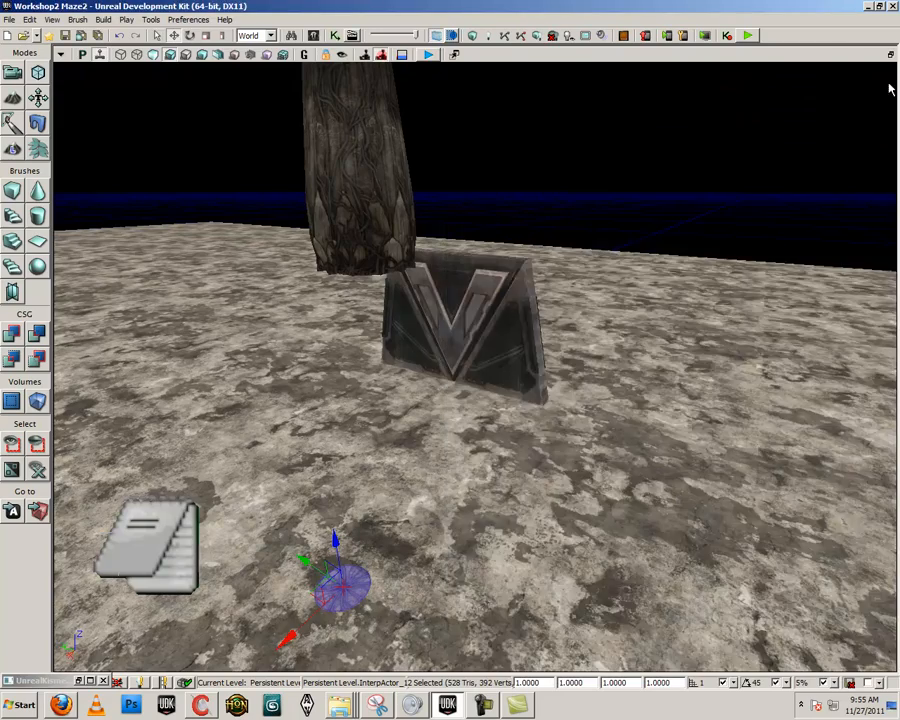
{"action": "left_click", "coordinate": [889, 55]}
{"action": "scroll", "coordinate": [461, 428], "scroll_direction": "down", "scroll_amount": 9}
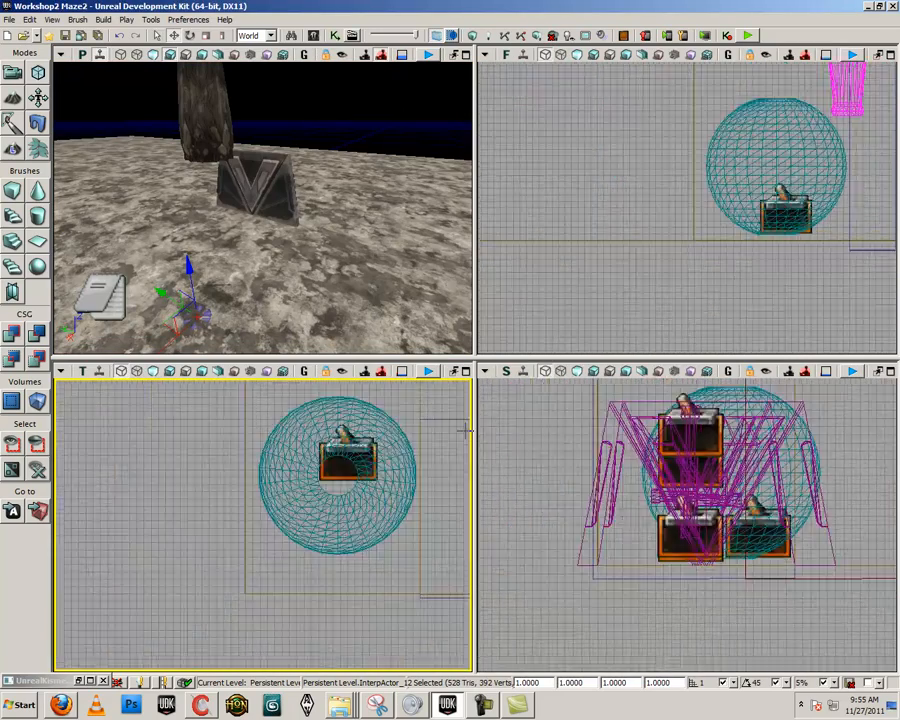
{"action": "left_click_drag", "start_coordinate": [645, 286], "coordinate": [563, 280]}
{"action": "scroll", "coordinate": [566, 281], "scroll_direction": "down", "scroll_amount": 5}
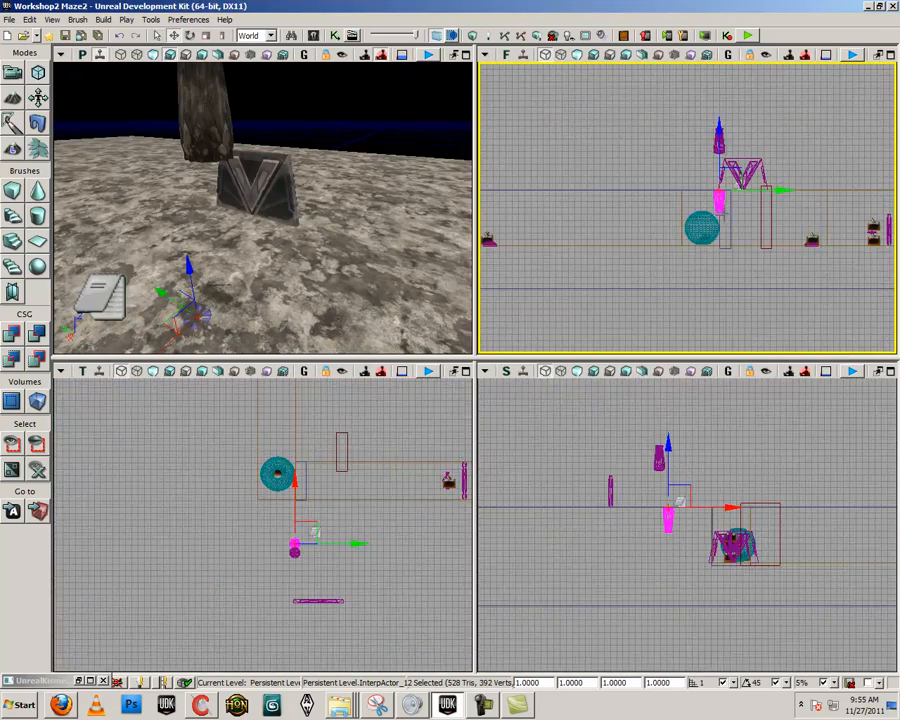
Raise the inverted pillar above the ground and align the upright pillar directly on top of it, base to base
{"action": "left_click_drag", "start_coordinate": [718, 223], "coordinate": [700, 307]}
{"action": "scroll", "coordinate": [700, 307], "scroll_direction": "up", "scroll_amount": 5}
{"action": "left_click_drag", "start_coordinate": [692, 250], "coordinate": [768, 217]}
{"action": "left_click", "coordinate": [690, 205], "text": "ctrl"}
{"action": "left_click", "coordinate": [666, 531]}
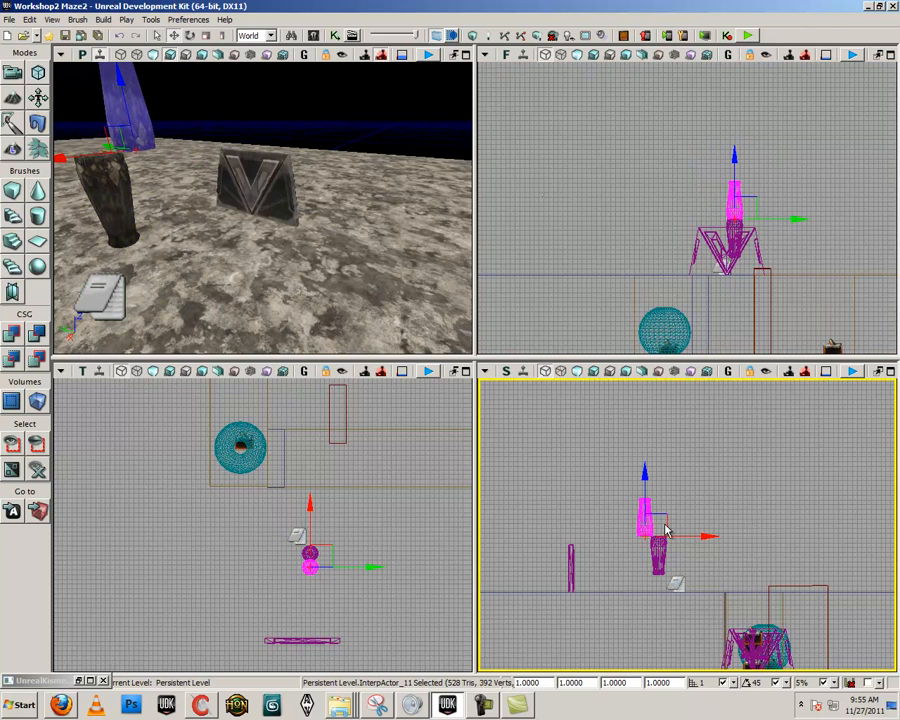
{"action": "left_click_drag", "start_coordinate": [687, 534], "coordinate": [699, 534]}
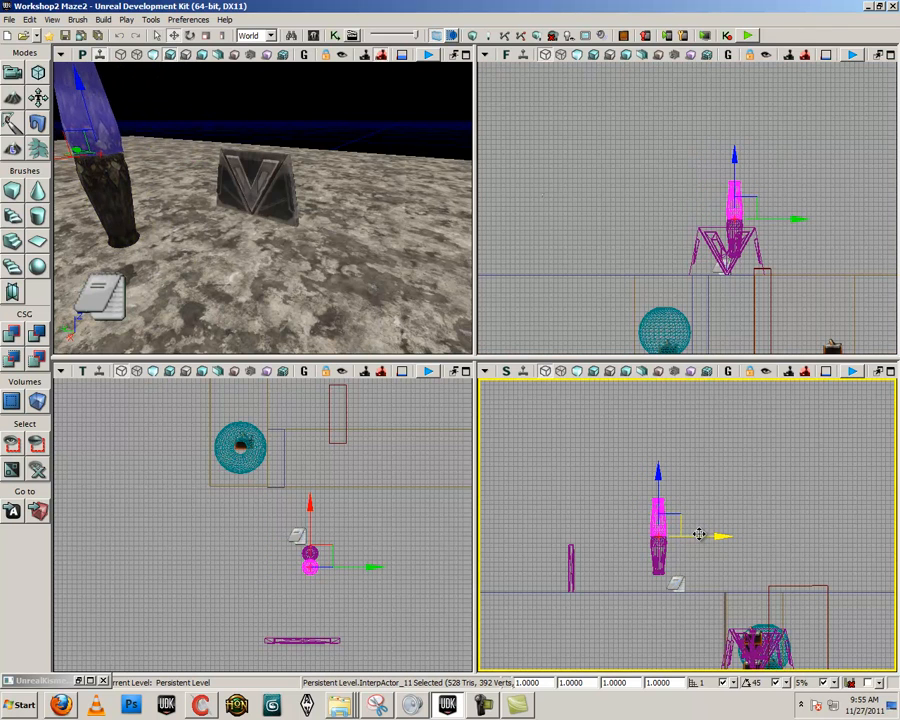
Rotate the lower pillar 90 degrees about its base so it lies horizontally along the Y axis
{"action": "left_click", "coordinate": [290, 272]}
{"action": "right_click_drag", "start_coordinate": [290, 272], "coordinate": [323, 233]}
{"action": "scroll", "coordinate": [323, 233], "scroll_direction": "up", "scroll_amount": 5}
{"action": "left_click", "coordinate": [347, 319]}
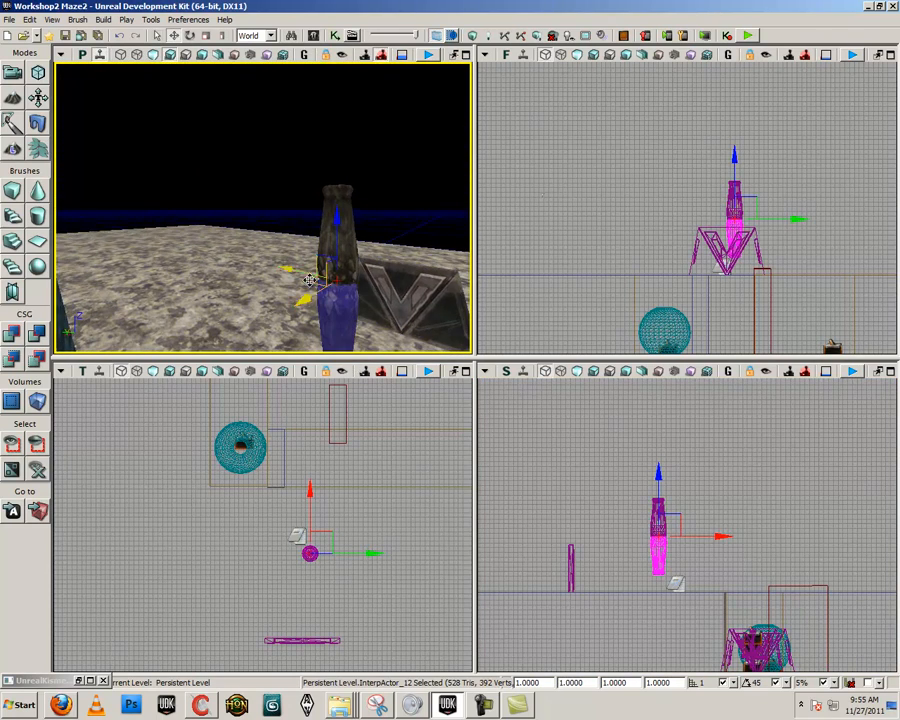
{"action": "key", "text": "space"}
{"action": "right_click_drag", "start_coordinate": [309, 280], "coordinate": [347, 328]}
{"action": "left_click_drag", "start_coordinate": [370, 193], "coordinate": [210, 104]}
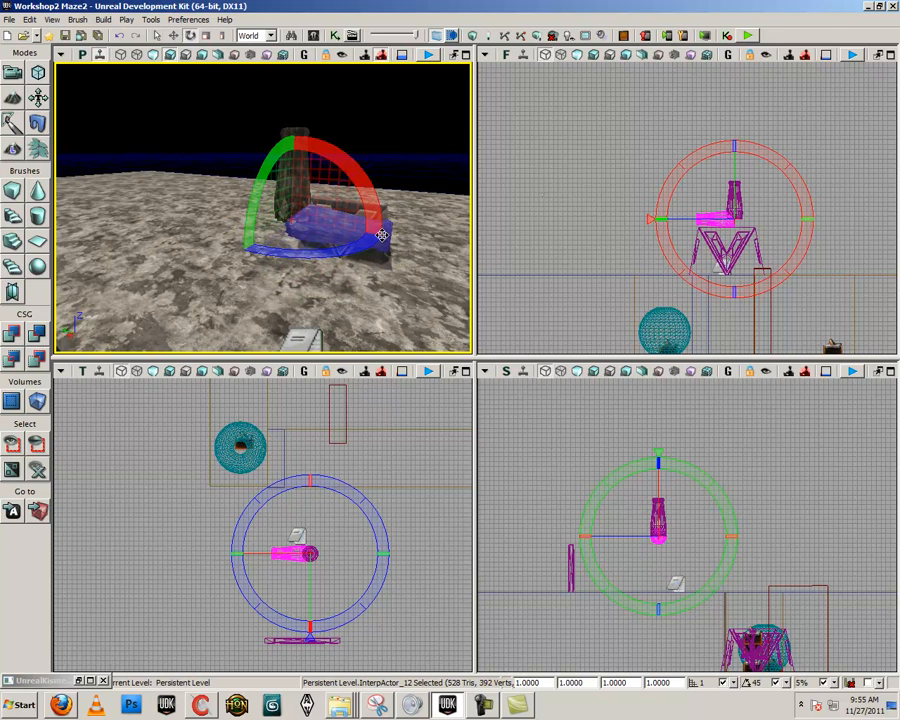
Rotate the upright pillar 90 degrees the opposite way so both pillars form one horizontal log, and clear the selection
{"action": "left_click", "coordinate": [302, 145]}
{"action": "left_click_drag", "start_coordinate": [345, 172], "coordinate": [200, 122]}
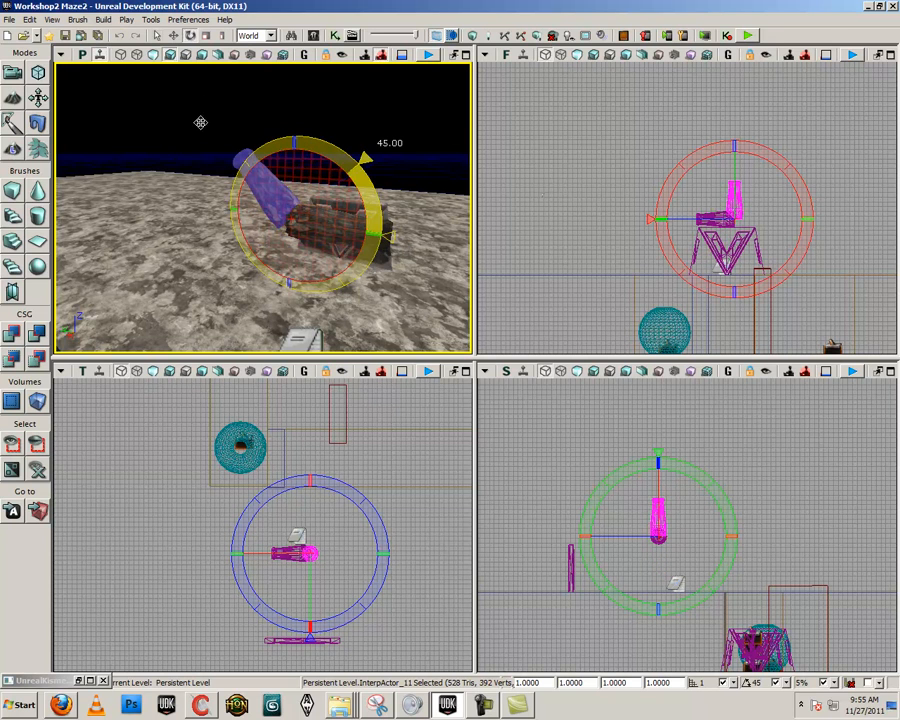
{"action": "mouse_move", "coordinate": [259, 152]}
{"action": "left_mouse_down"}
{"action": "mouse_move", "coordinate": [307, 177]}
{"action": "mouse_move", "coordinate": [245, 162]}
{"action": "left_mouse_up"}
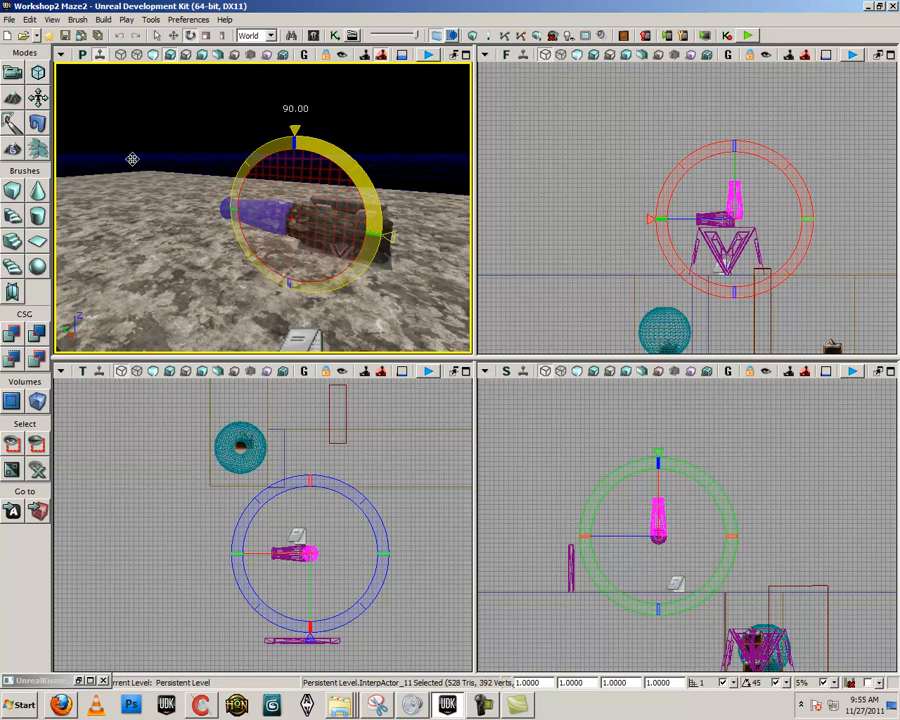
{"action": "left_click", "coordinate": [373, 266]}
{"action": "left_click", "coordinate": [376, 292]}
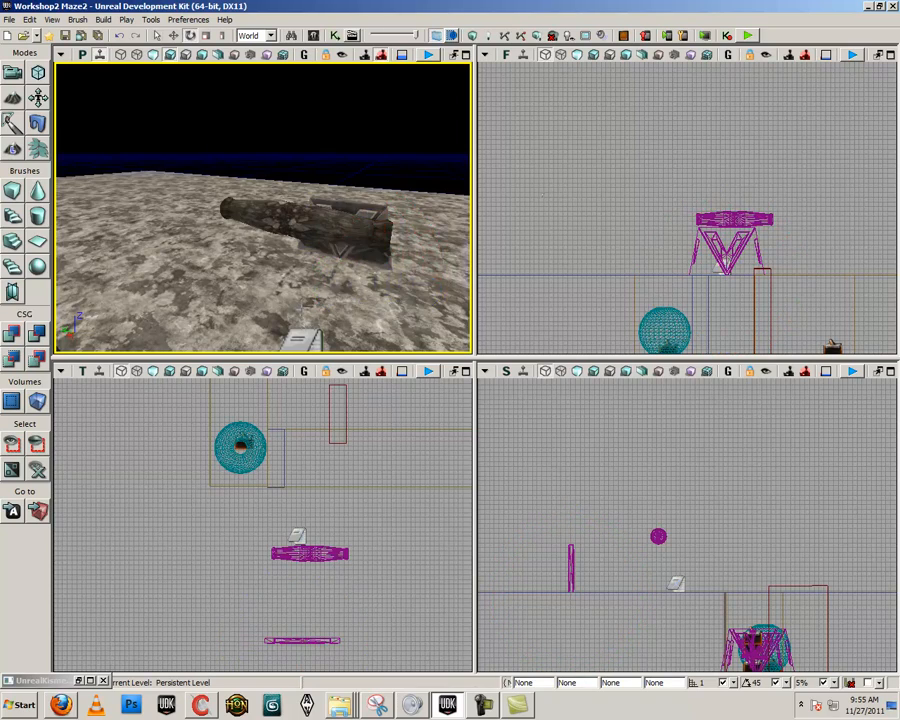
Select both horizontal pillars and lower them together closer to the ground
{"action": "right_click_drag", "start_coordinate": [342, 283], "coordinate": [311, 284]}
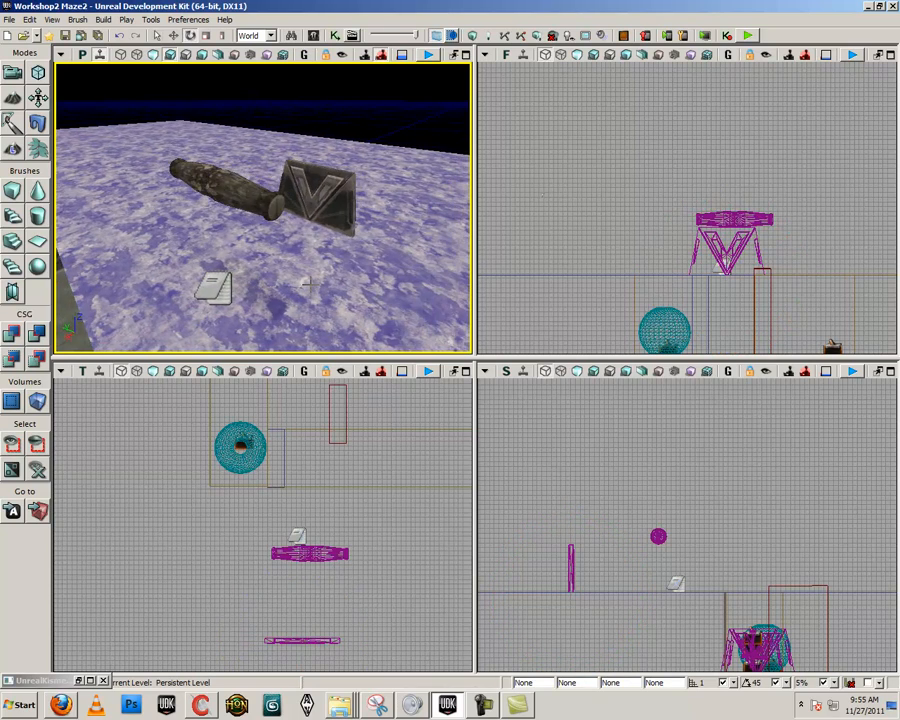
{"action": "left_click", "coordinate": [231, 184]}
{"action": "left_click_drag", "start_coordinate": [199, 181], "coordinate": [197, 172]}
{"action": "right_click_drag", "start_coordinate": [192, 219], "coordinate": [249, 209]}
{"action": "key", "text": "space"}
{"action": "key", "text": "space"}
{"action": "key", "text": "space"}
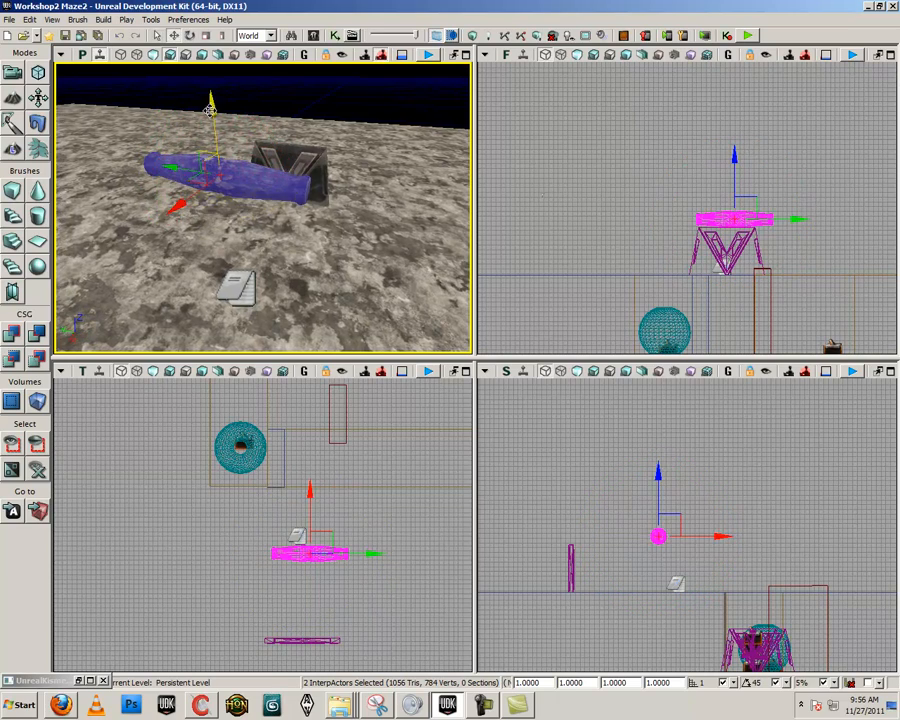
{"action": "left_click_drag", "start_coordinate": [210, 145], "coordinate": [211, 153]}
Move the joined pillars together away from the note toward the door, and clear the selection
{"action": "left_click", "coordinate": [290, 256]}
{"action": "right_click_drag", "start_coordinate": [290, 256], "coordinate": [371, 259]}
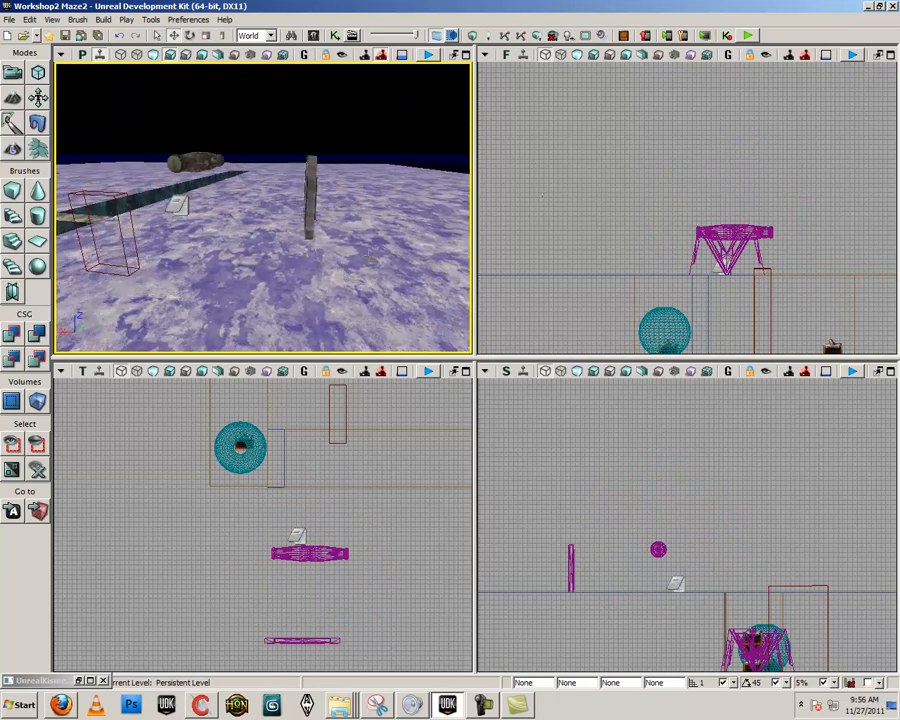
{"action": "right_click_drag", "start_coordinate": [385, 190], "coordinate": [251, 207]}
{"action": "left_click", "coordinate": [262, 215]}
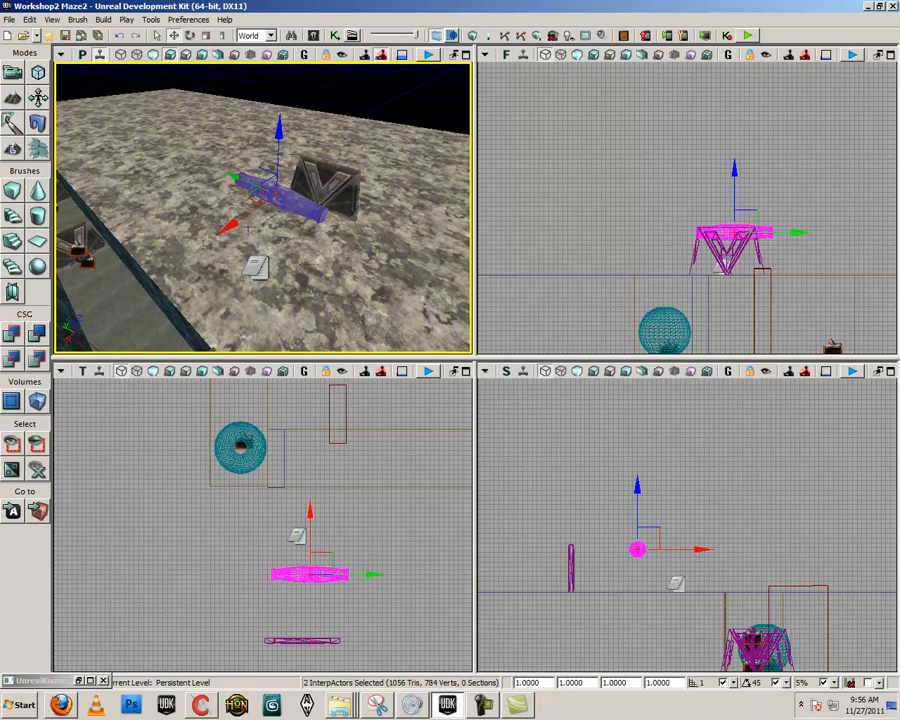
{"action": "left_click", "coordinate": [248, 229]}
{"action": "right_click_drag", "start_coordinate": [248, 229], "coordinate": [157, 217]}
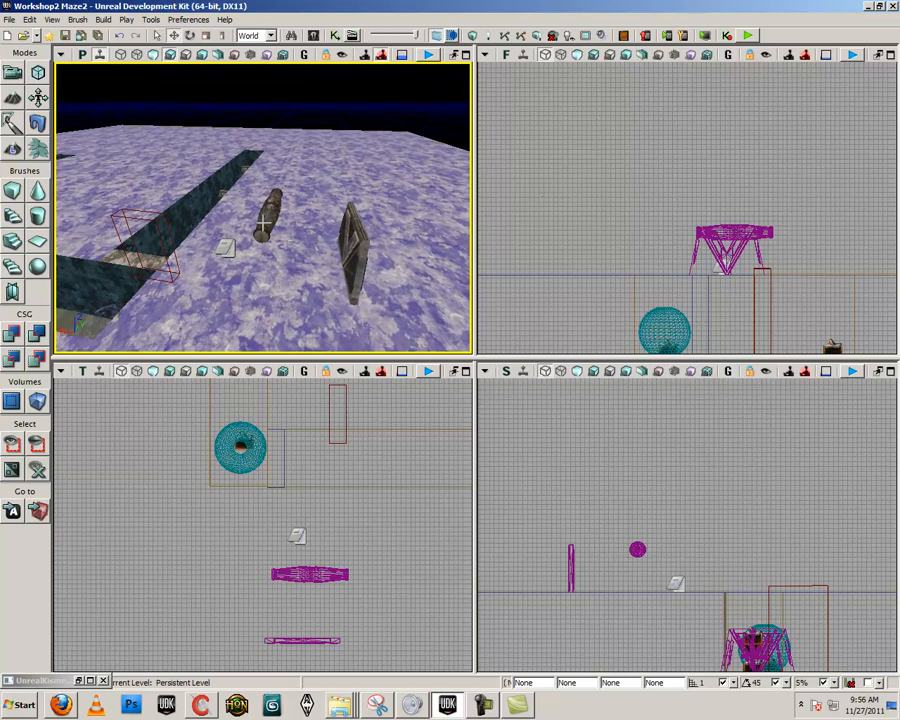
Select both pillars of the horizontal log and lower them slightly toward the ground in front of the door
{"action": "left_click", "coordinate": [262, 224]}
{"action": "left_click_drag", "start_coordinate": [269, 168], "coordinate": [269, 190]}
{"action": "right_click_drag", "start_coordinate": [269, 190], "coordinate": [266, 228]}
{"action": "left_click_drag", "start_coordinate": [266, 228], "coordinate": [269, 302]}
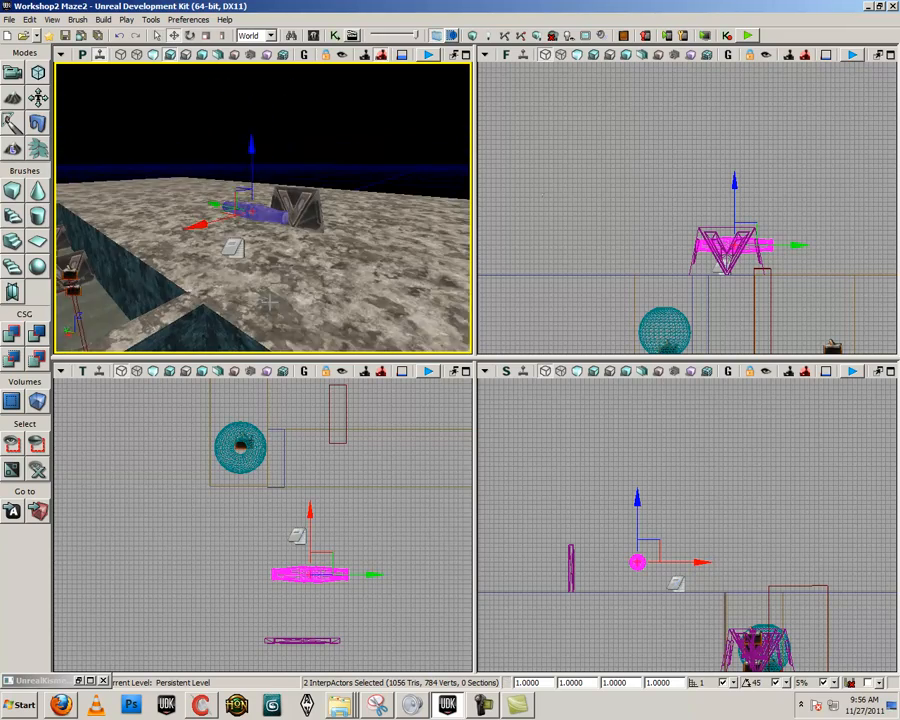
Playtest the level from the ground near the note and end the preview
{"action": "right_click", "coordinate": [246, 281]}
{"action": "left_click", "coordinate": [329, 583]}
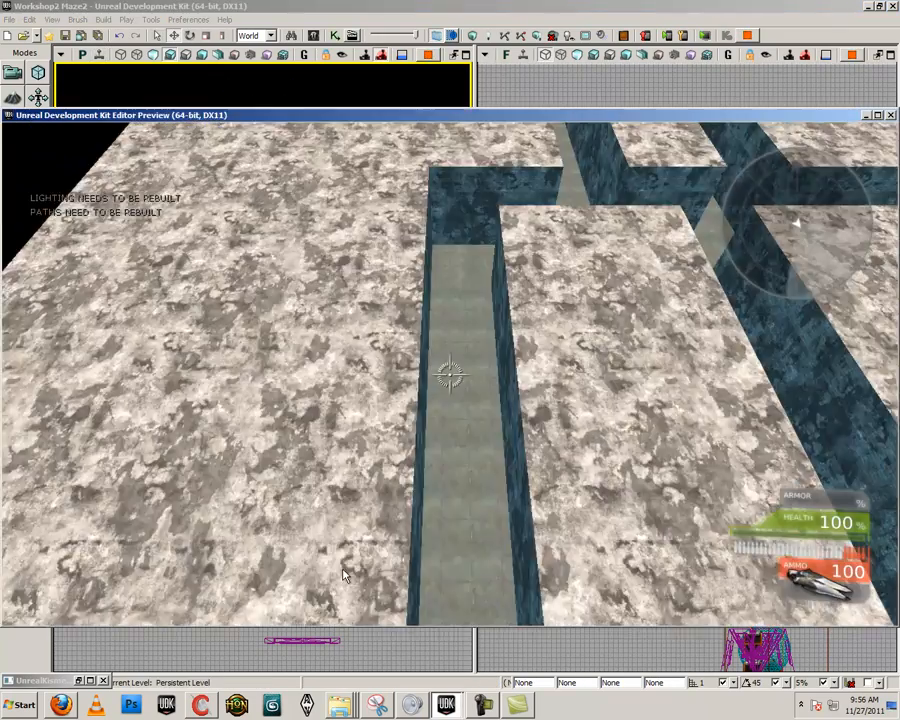
{"action": "key", "text": "Escape"}
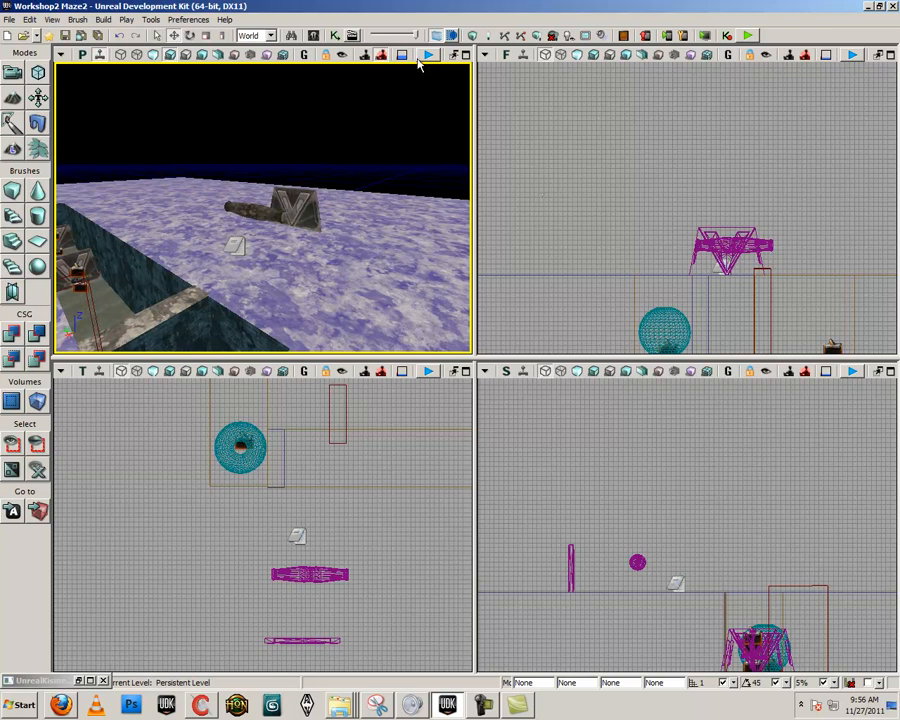
Disconnect the Player Spawned event from the Attach to Actor node in the Kismet main sequence
{"action": "left_click", "coordinate": [336, 36]}
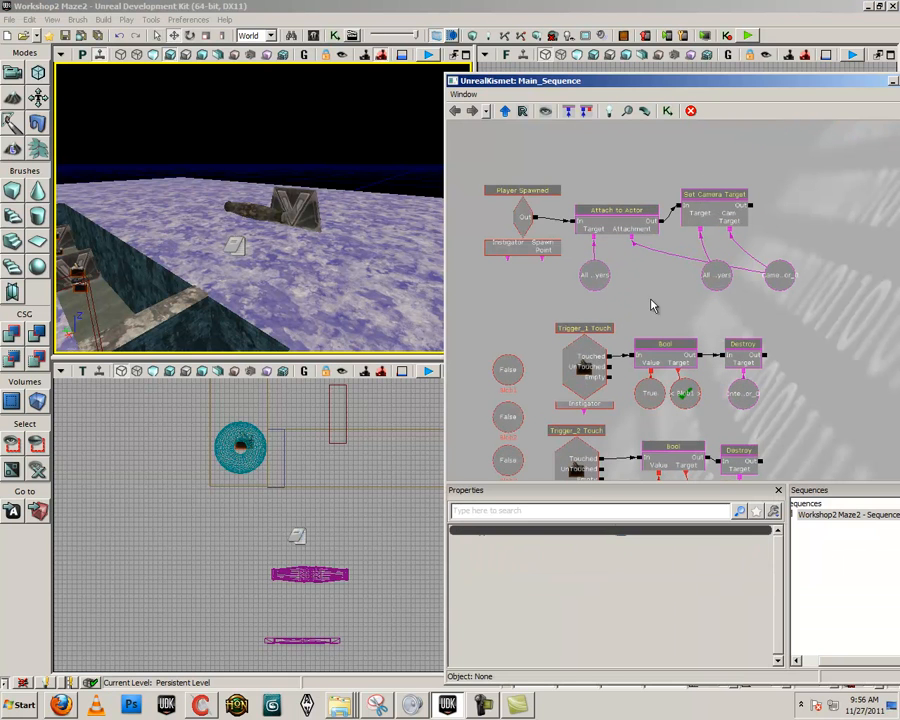
Playtest from the ground near the note, walk around the log and door to check their placement, and end the preview
{"action": "right_click", "coordinate": [296, 295]}
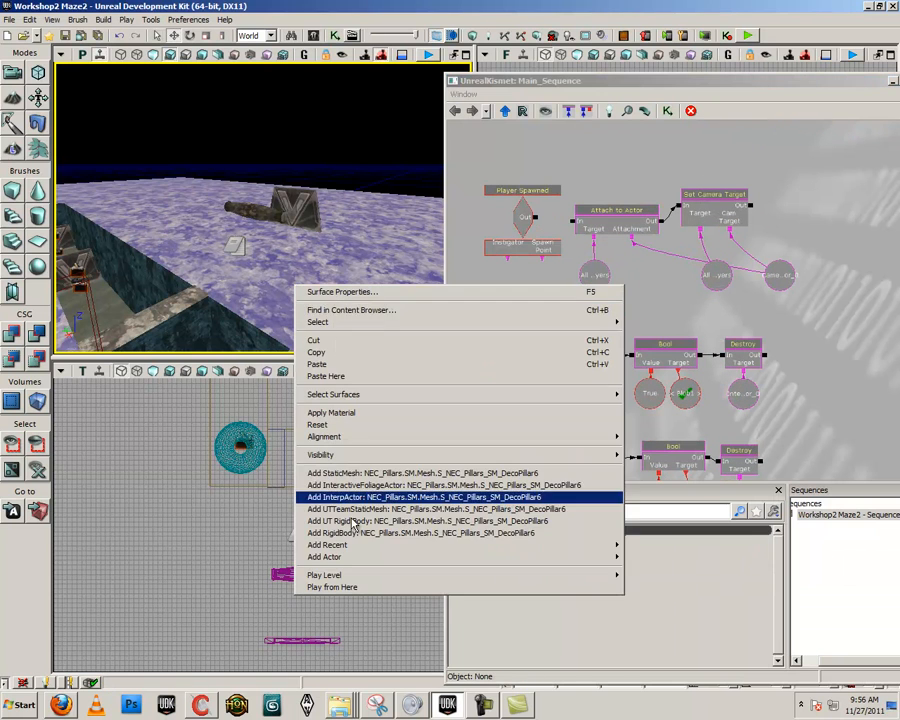
{"action": "left_click", "coordinate": [340, 587]}
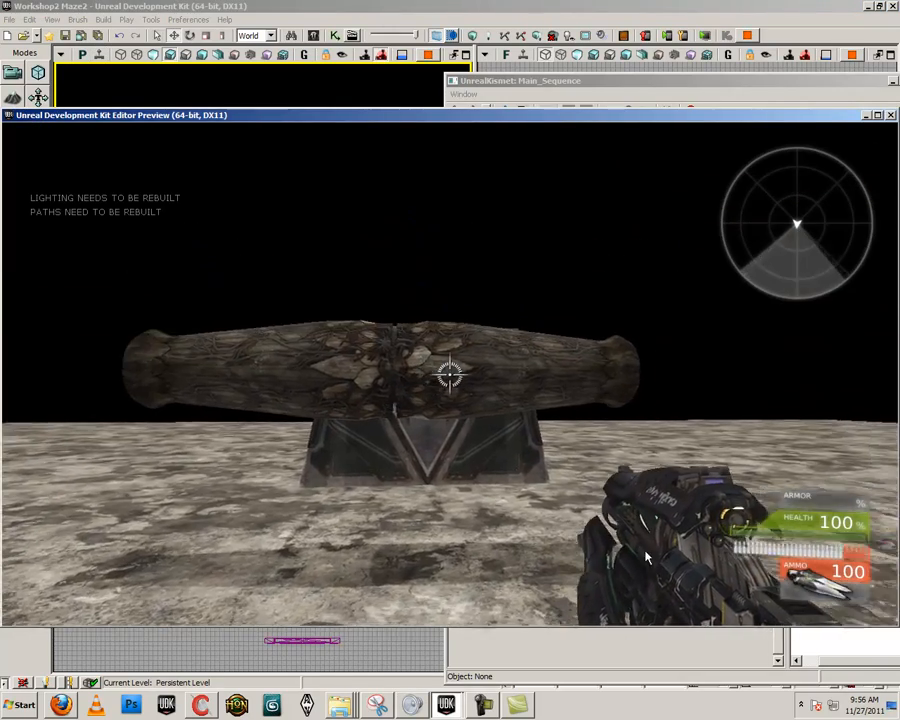
{"action": "key", "text": "w"}
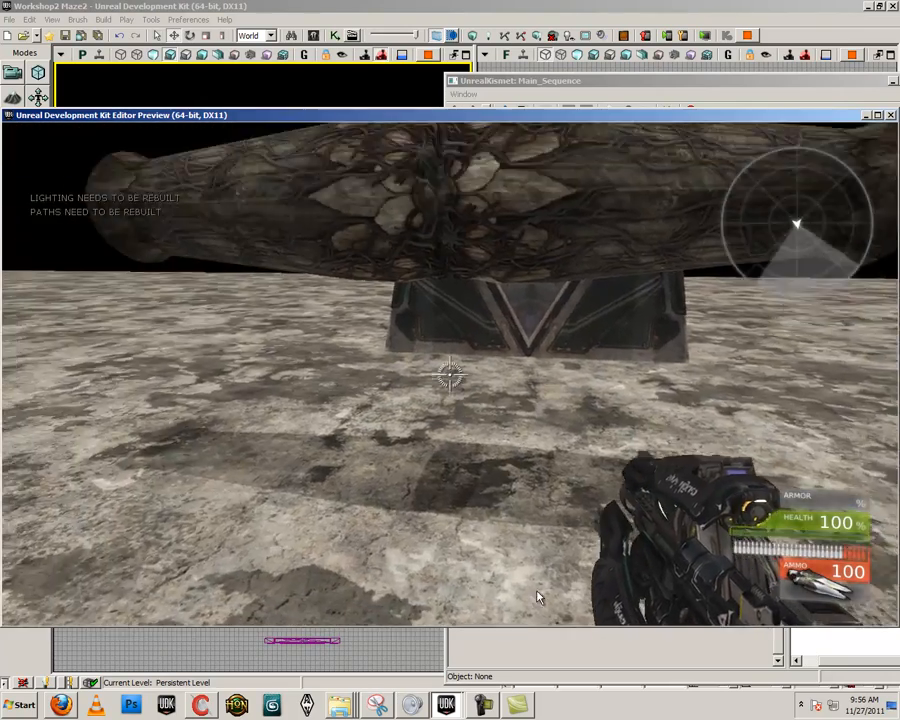
{"action": "key", "text": "d"}
{"action": "key", "text": "d"}
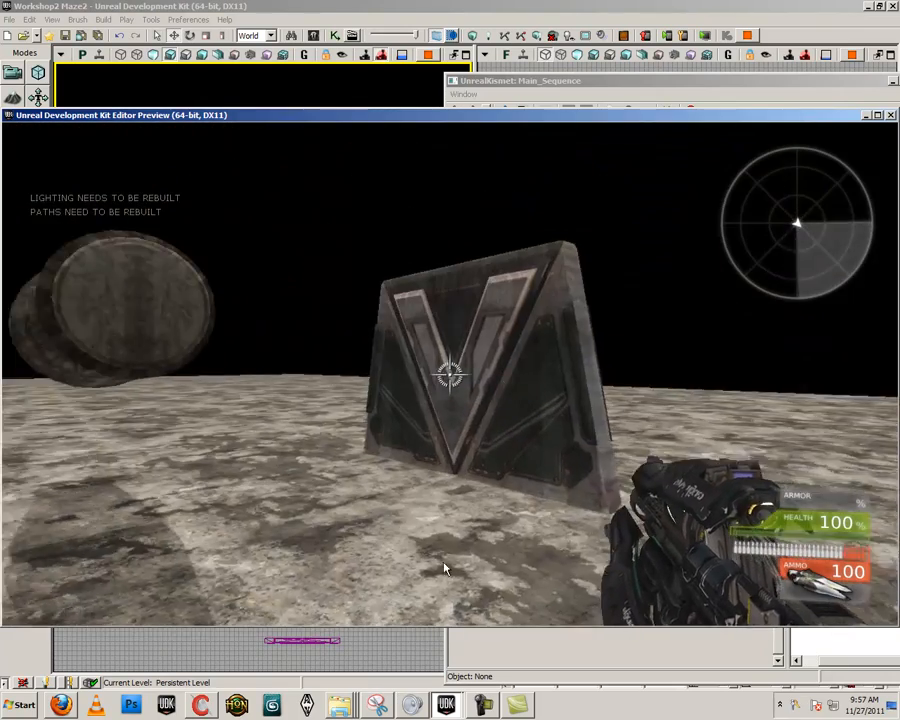
{"action": "key", "text": "a"}
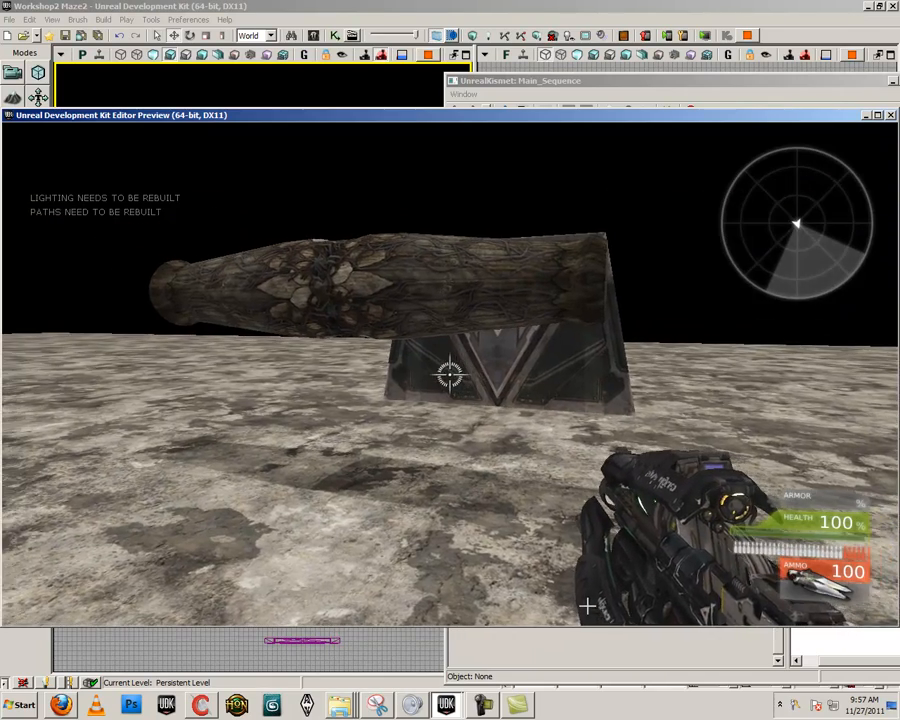
{"action": "key", "text": "Escape"}
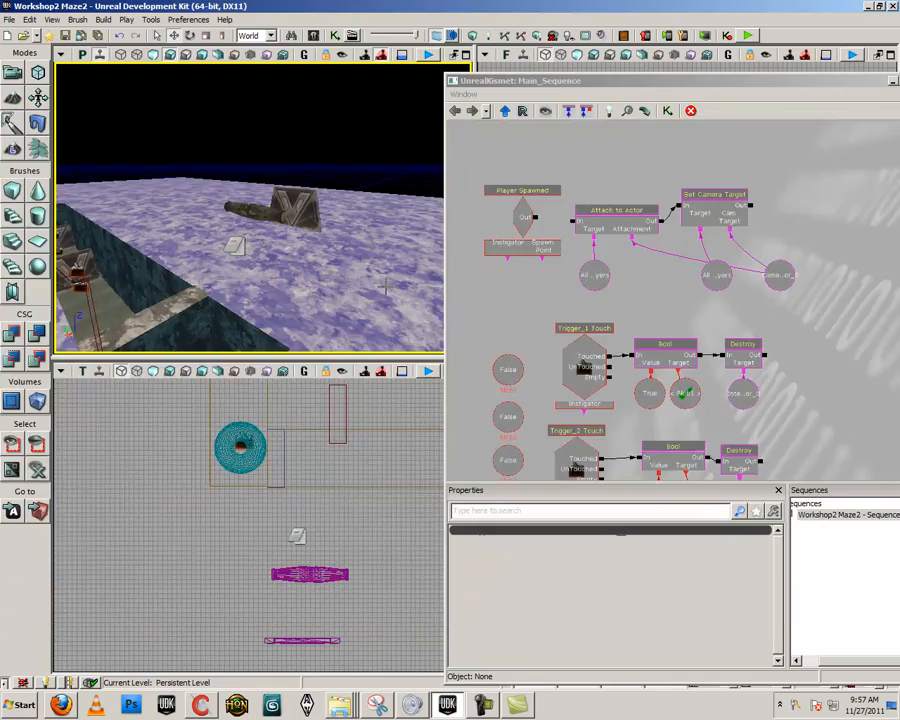
Add a Trigger actor on the ground beside the note and minimize the Kismet window
{"action": "left_click_drag", "start_coordinate": [228, 275], "coordinate": [246, 288]}
{"action": "right_click", "coordinate": [246, 288]}
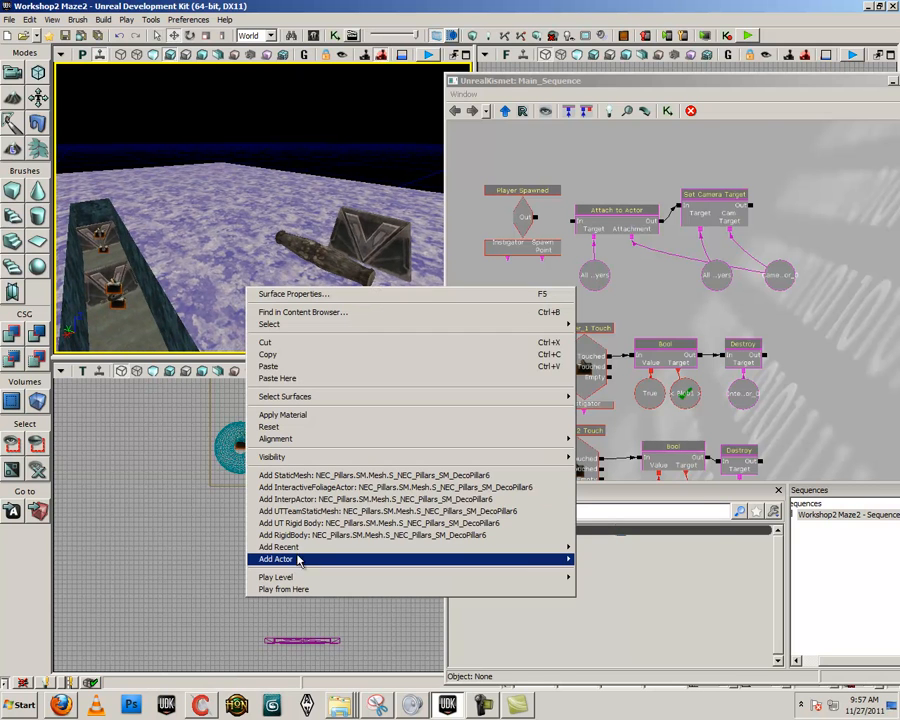
{"action": "mouse_move", "coordinate": [300, 562]}
{"action": "left_click", "coordinate": [603, 643]}
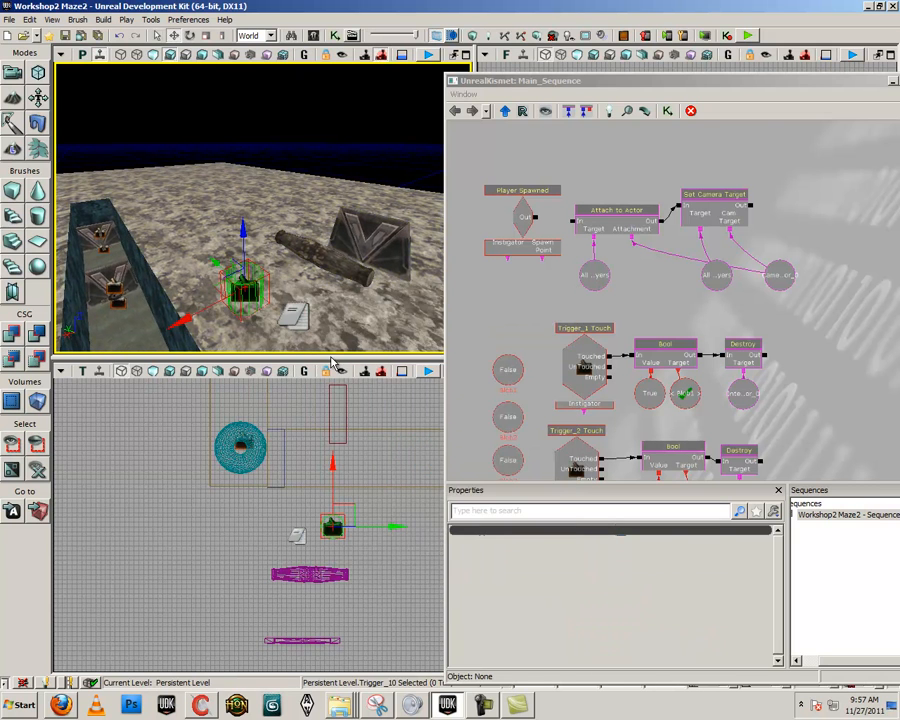
{"action": "left_click_drag", "start_coordinate": [290, 328], "coordinate": [315, 320]}
{"action": "left_click_drag", "start_coordinate": [686, 95], "coordinate": [540, 357]}
{"action": "left_click", "coordinate": [593, 352]}
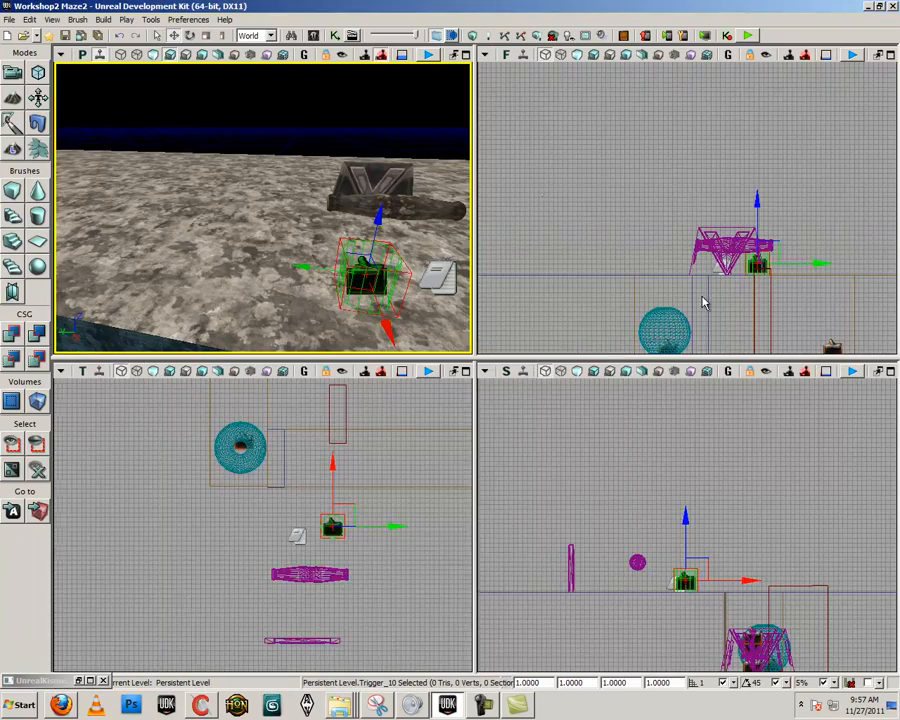
Raise the new trigger to the log's height and move it back onto one end of the log
{"action": "scroll", "coordinate": [735, 243], "scroll_direction": "up", "scroll_amount": 3}
{"action": "left_click_drag", "start_coordinate": [724, 235], "coordinate": [739, 210]}
{"action": "left_click_drag", "start_coordinate": [297, 535], "coordinate": [295, 478]}
{"action": "scroll", "coordinate": [707, 466], "scroll_direction": "down", "scroll_amount": 4}
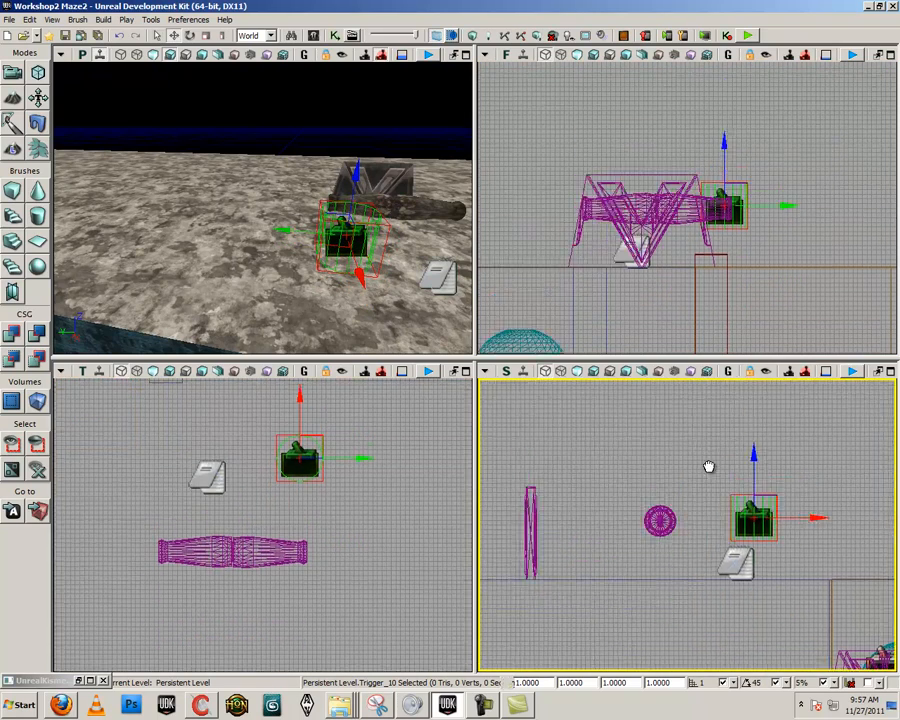
{"action": "left_click_drag", "start_coordinate": [777, 470], "coordinate": [706, 470]}
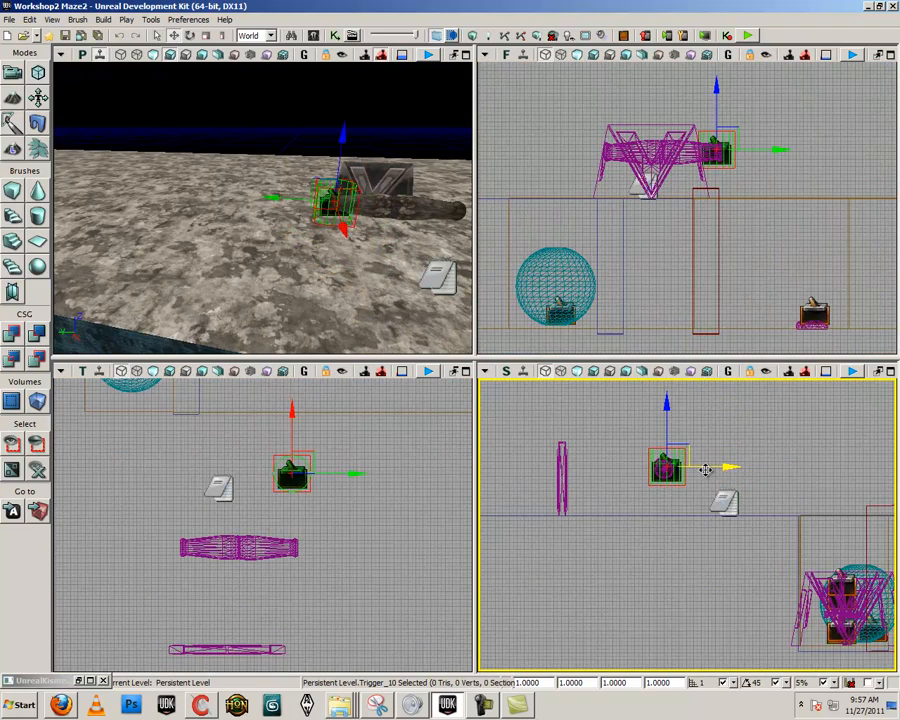
Duplicate the trigger onto the opposite end of the log and clear the selection
{"action": "left_click_drag", "start_coordinate": [776, 148], "coordinate": [695, 152]}
{"action": "left_click_drag", "start_coordinate": [407, 274], "coordinate": [376, 246]}
{"action": "left_click", "coordinate": [376, 246]}
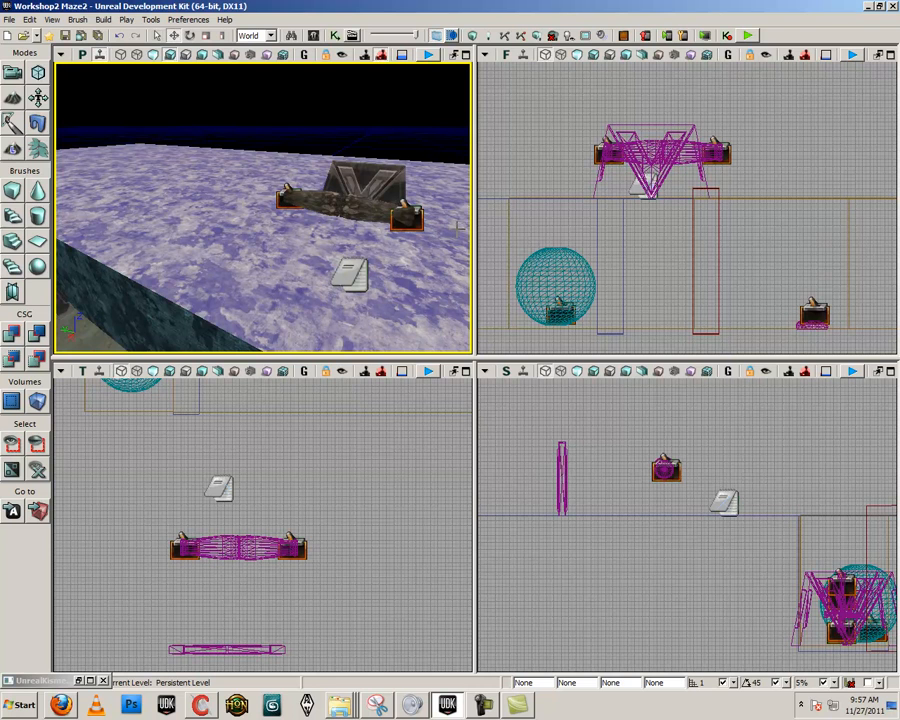
Reopen the Kismet main sequence beside the level view and locate free space near the existing trigger chains
{"action": "left_click", "coordinate": [337, 36]}
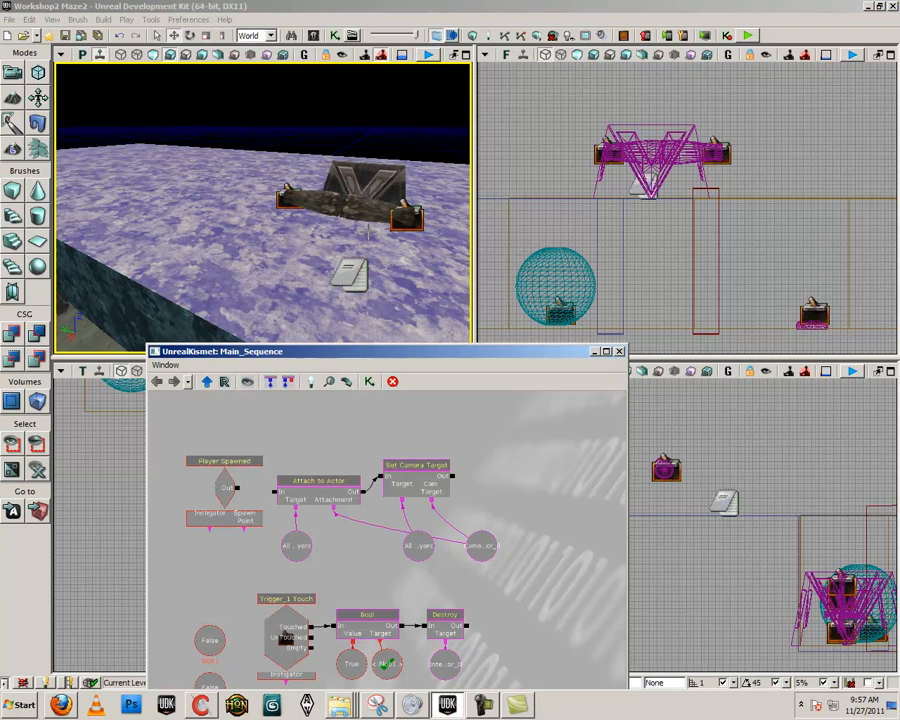
{"action": "left_click_drag", "start_coordinate": [400, 350], "coordinate": [643, 120]}
{"action": "left_click_drag", "start_coordinate": [646, 394], "coordinate": [747, 294]}
{"action": "scroll", "coordinate": [747, 295], "scroll_direction": "down", "scroll_amount": 5}
{"action": "scroll", "coordinate": [733, 352], "scroll_direction": "up", "scroll_amount": 3}
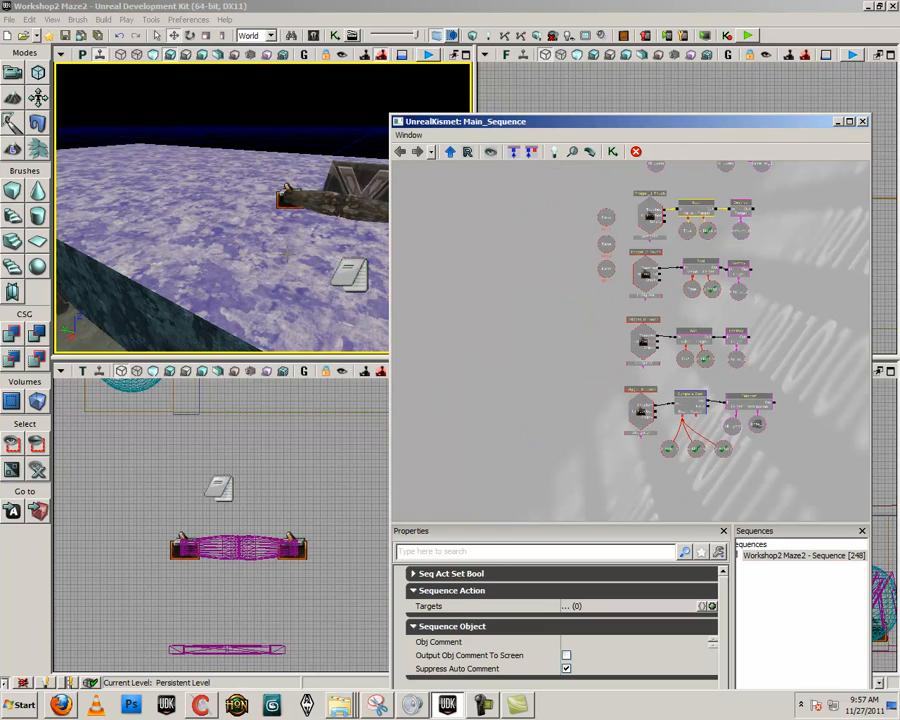